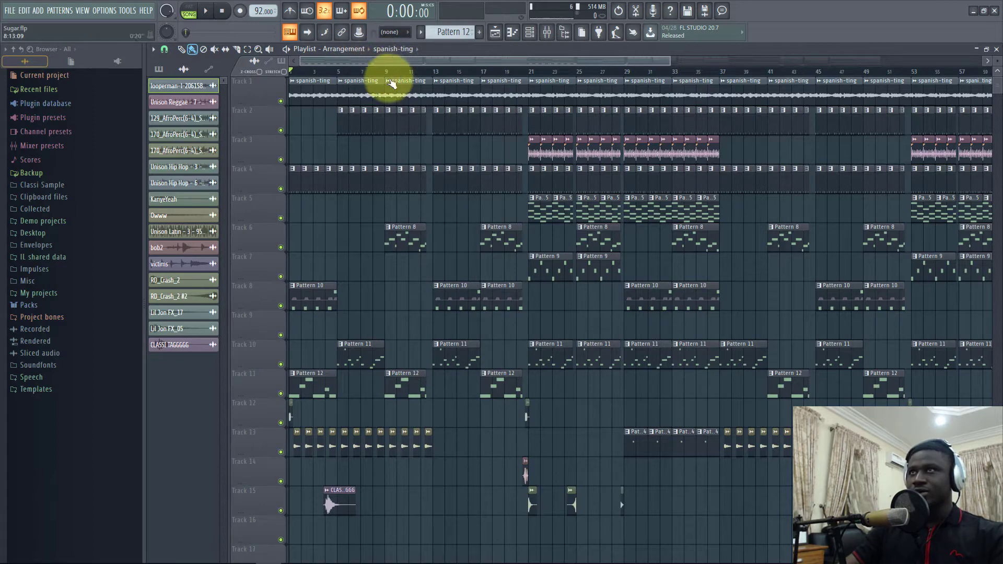
- Play the whole spanish-ting arrangement from the start, zooming in on the early bars to follow it
scroll(407, 79, down, 5)
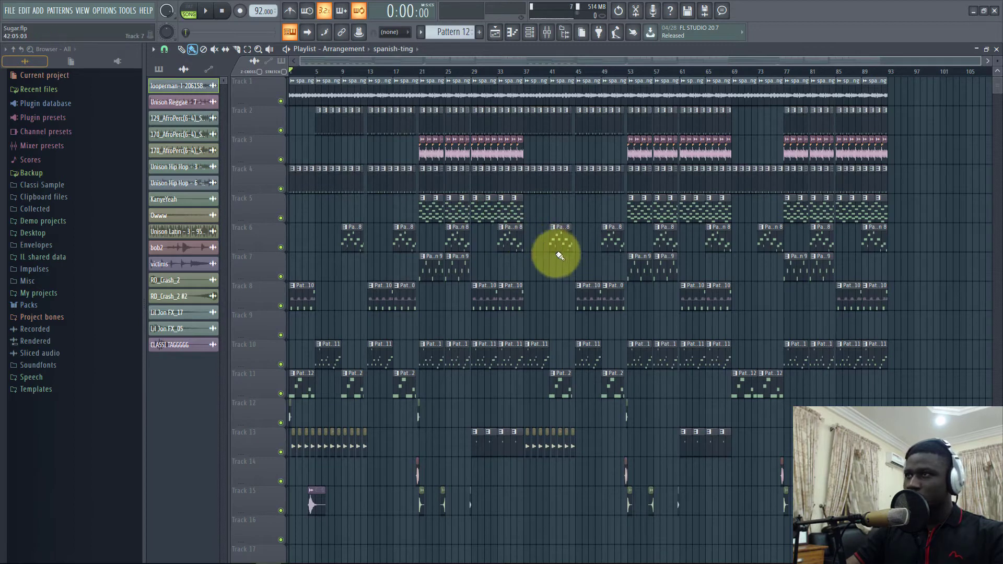
scroll(556, 254, down, 1)
scroll(512, 225, up, 1)
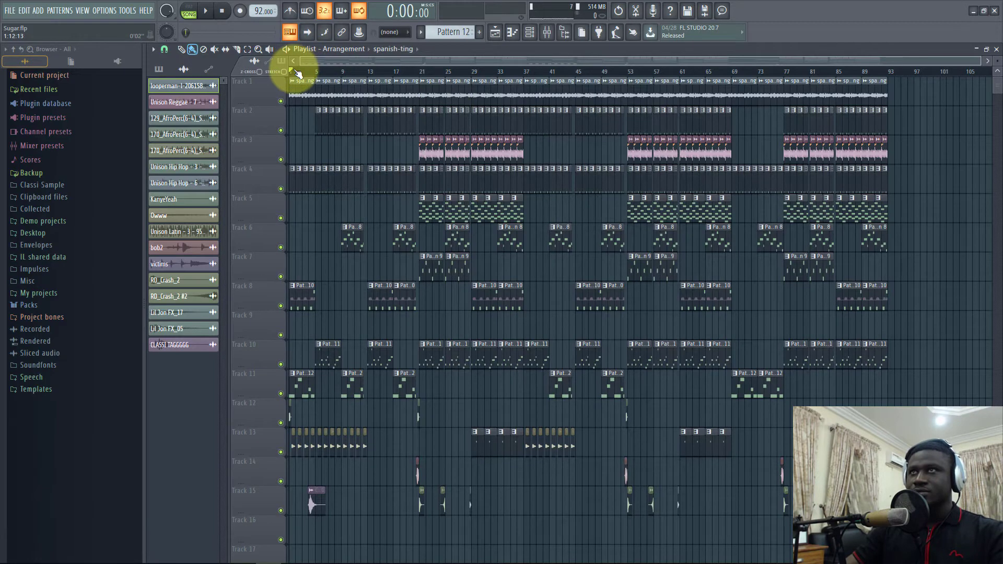
scroll(298, 72, up, 5)
click(317, 58)
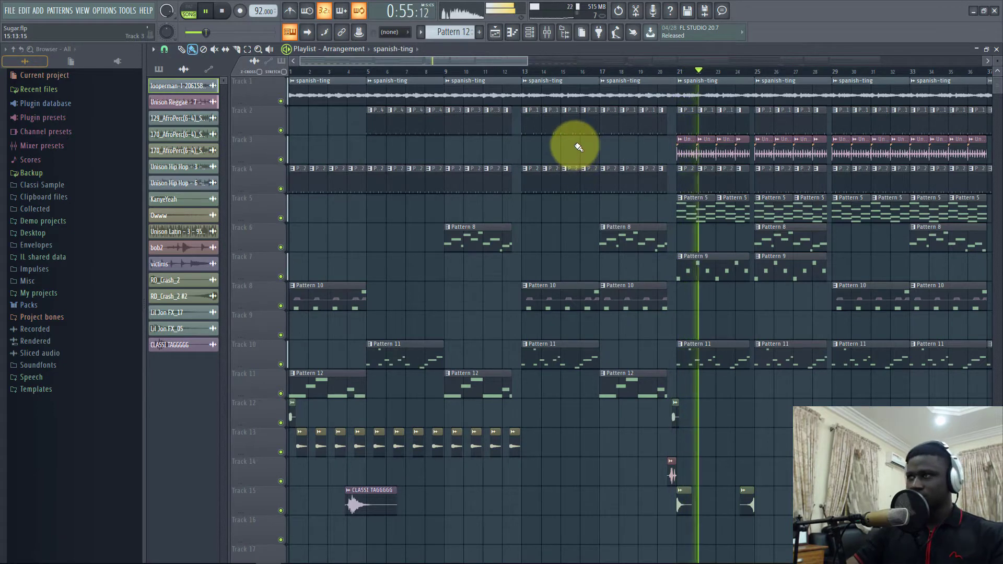
scroll(605, 68, down, 3)
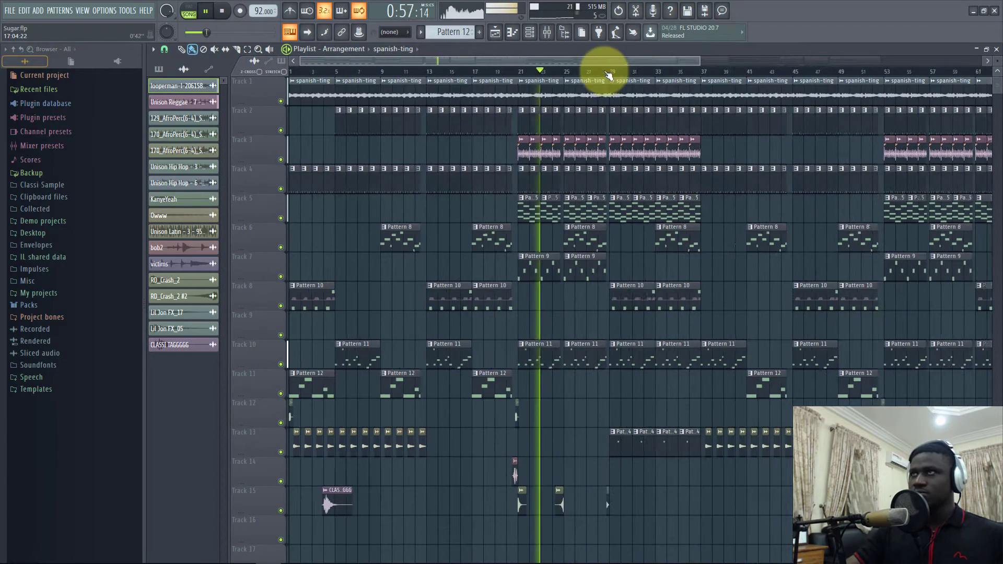
- Stop the beat, mark bars 1–5 and solo Track 1's spanish-ting loop
key(space)
click(493, 100)
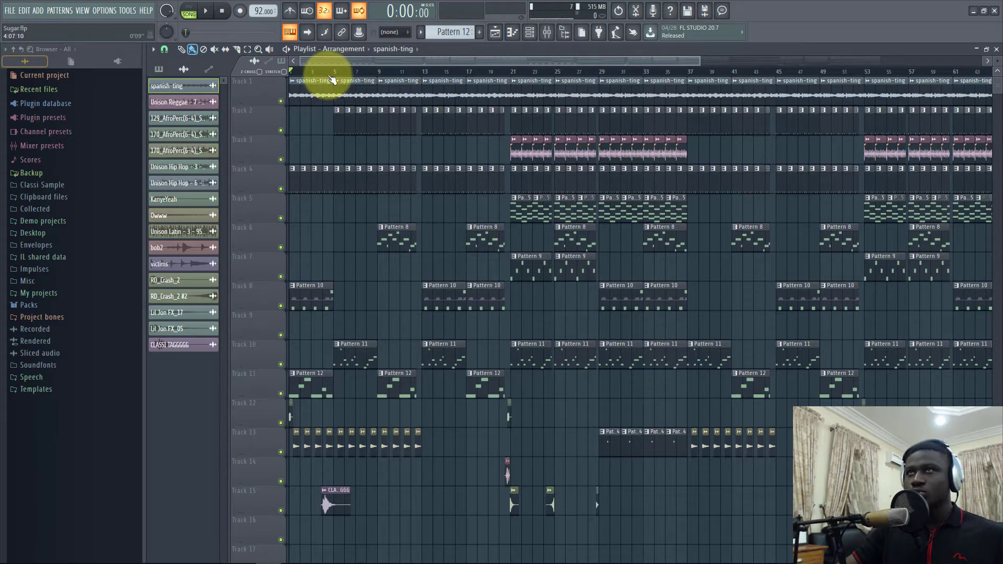
drag(335, 77, 290, 73)
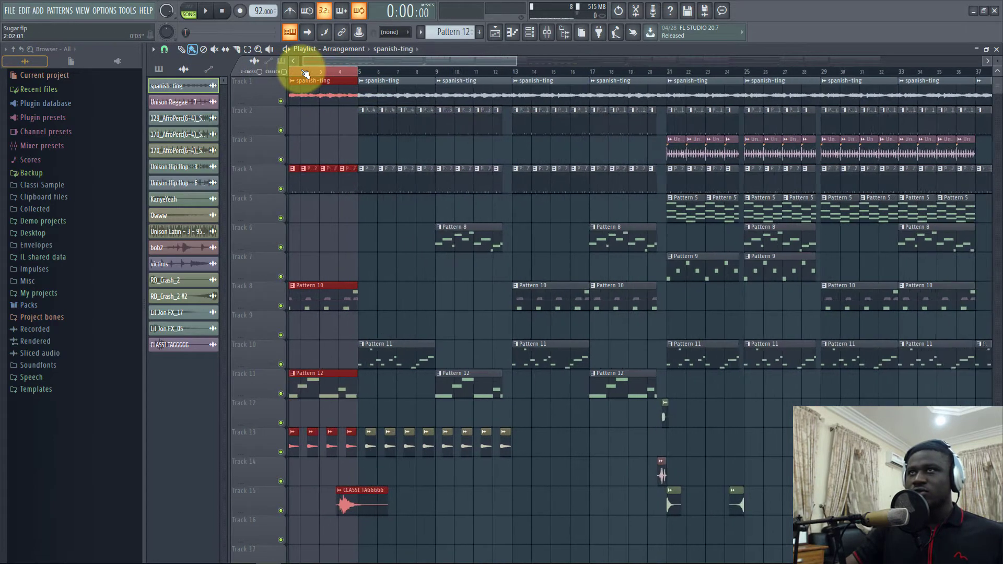
scroll(311, 70, up, 6)
scroll(255, 78, left, 1)
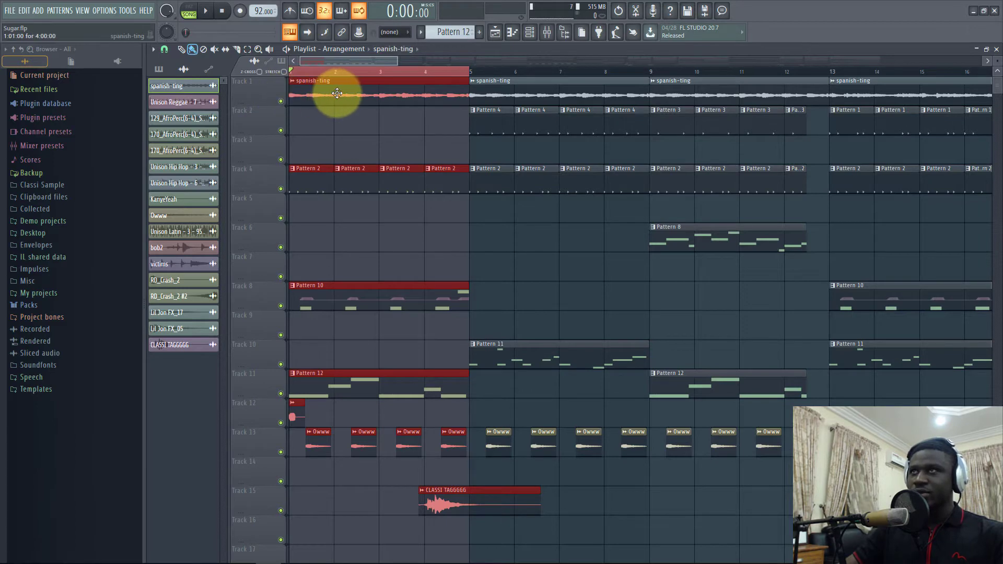
right_click(282, 100)
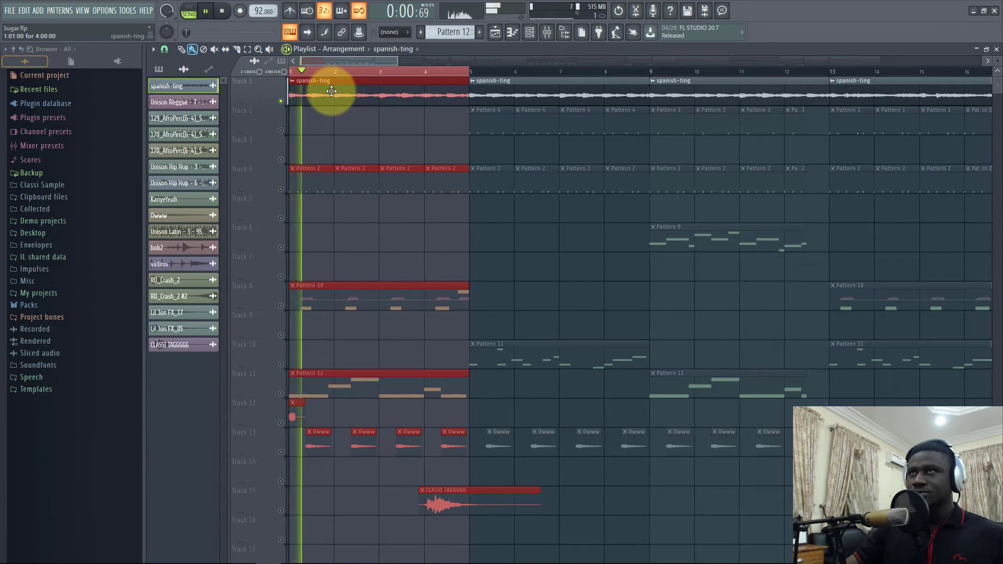
click(466, 73)
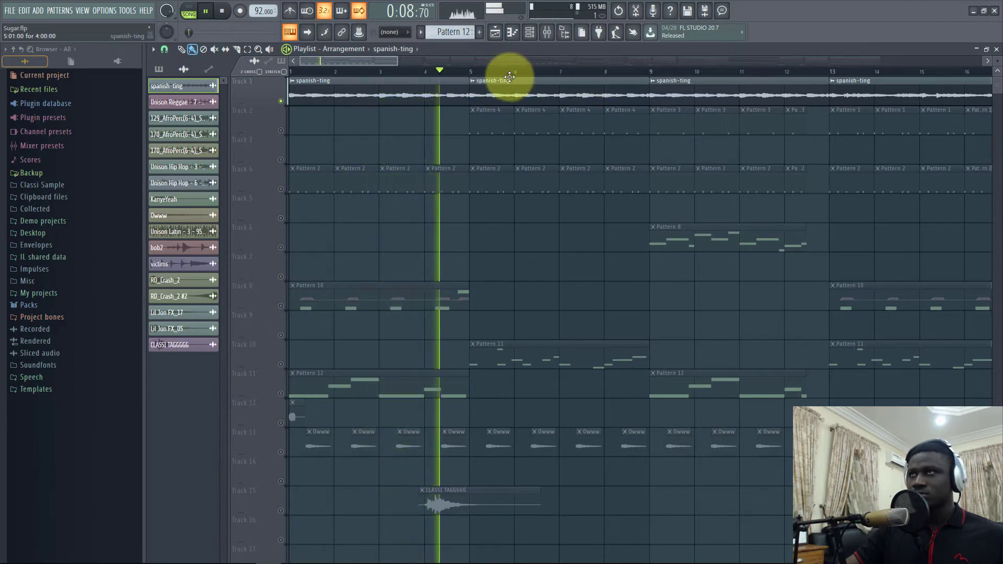
- Audition the soloed spanish-ting loop from bar 9, then stop playback
scroll(509, 77, down, 2)
key(space)
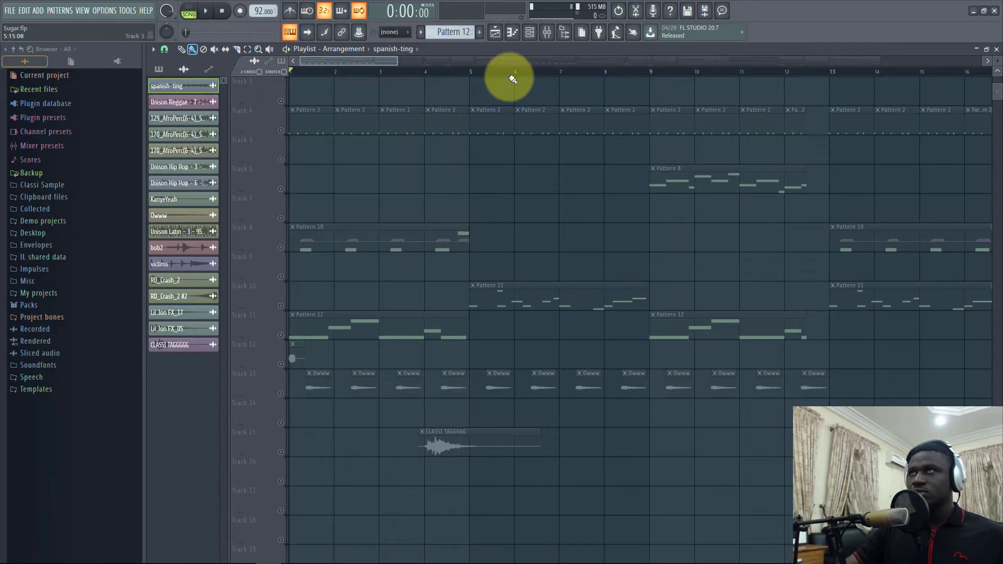
scroll(512, 79, down, 2)
scroll(515, 78, down, 5)
scroll(512, 79, up, 4)
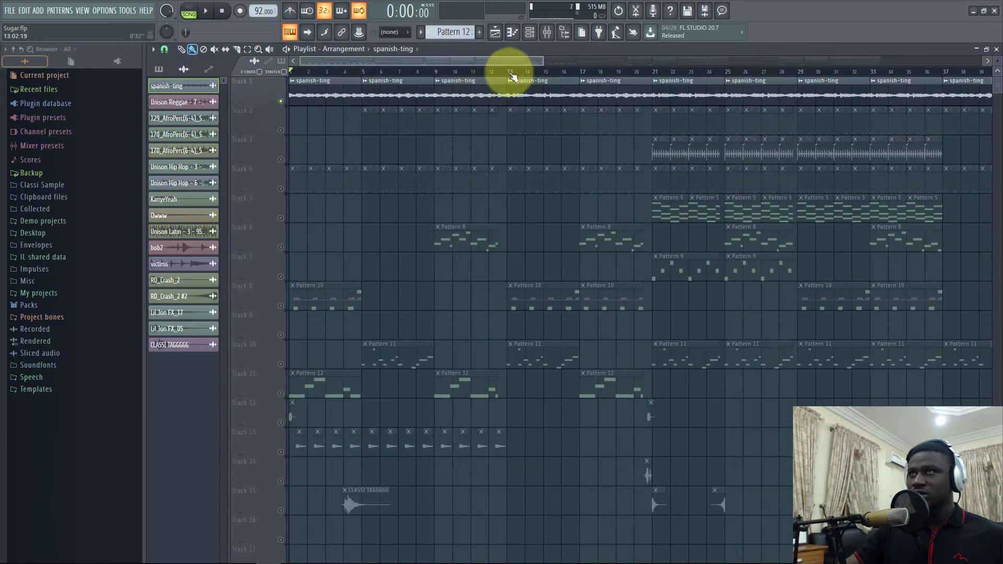
click(436, 71)
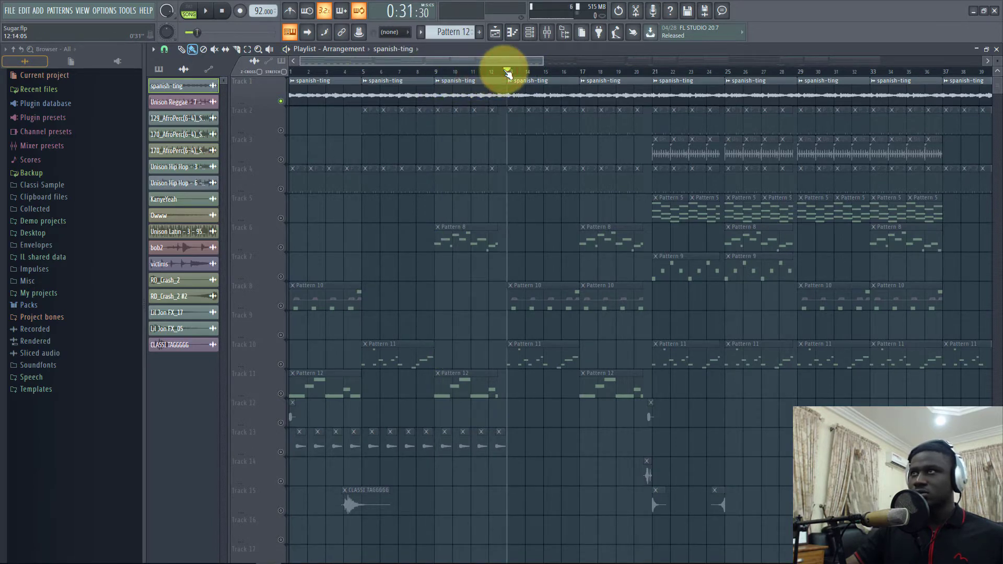
scroll(508, 74, down, 1)
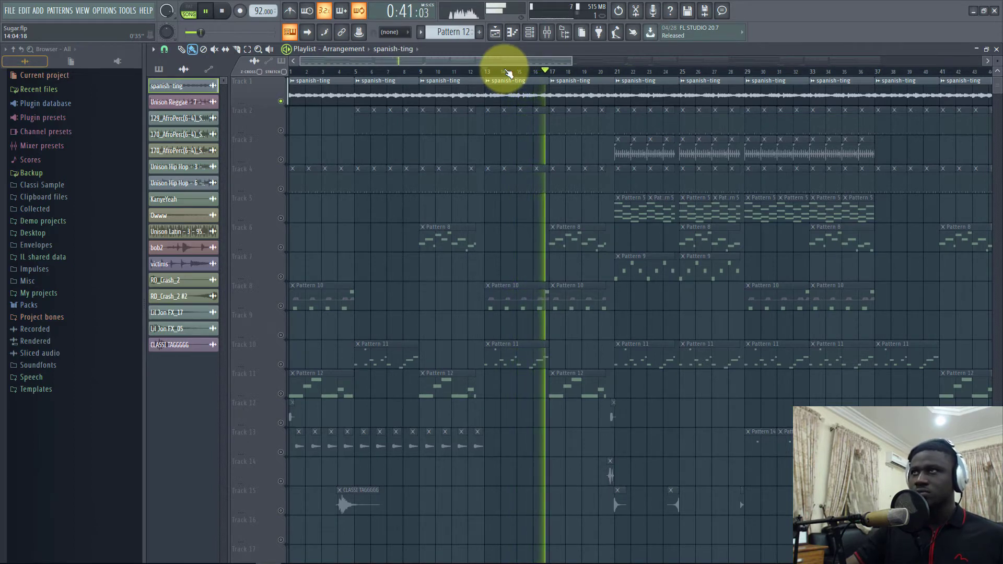
key(space)
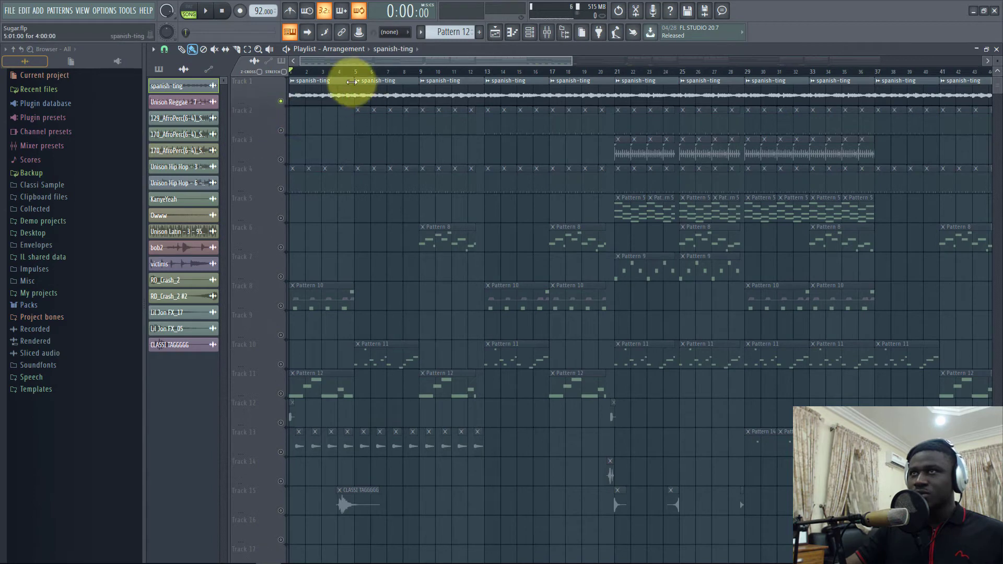
- Unmute Tracks 2 and 4, mute Track 1, and play the drums from bar 5
click(355, 72)
click(281, 130)
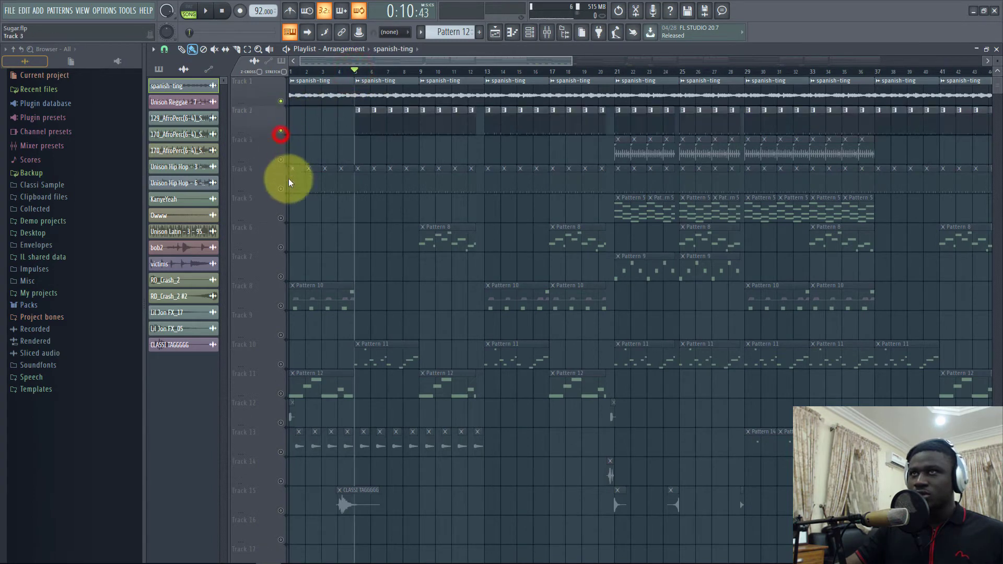
click(280, 189)
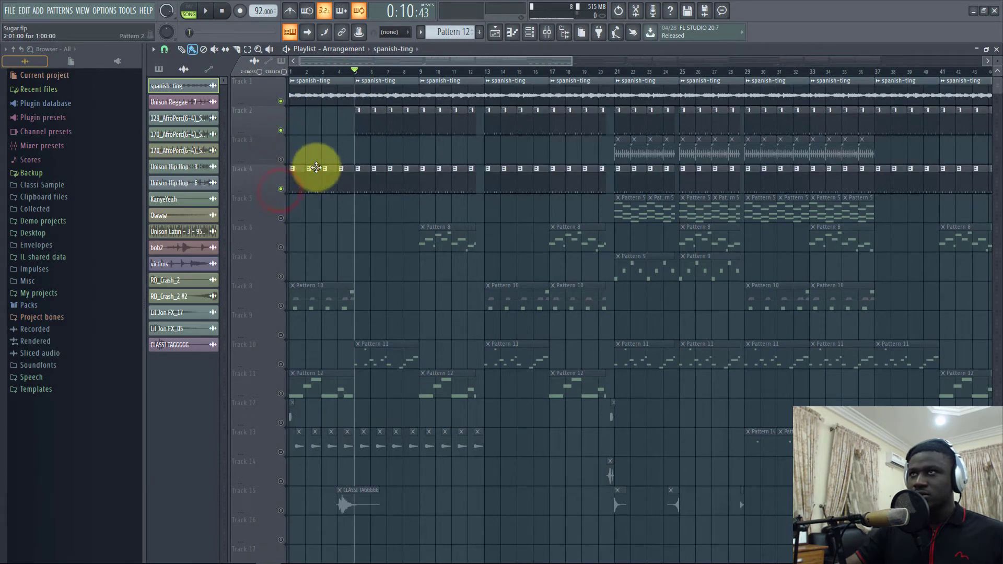
key(space)
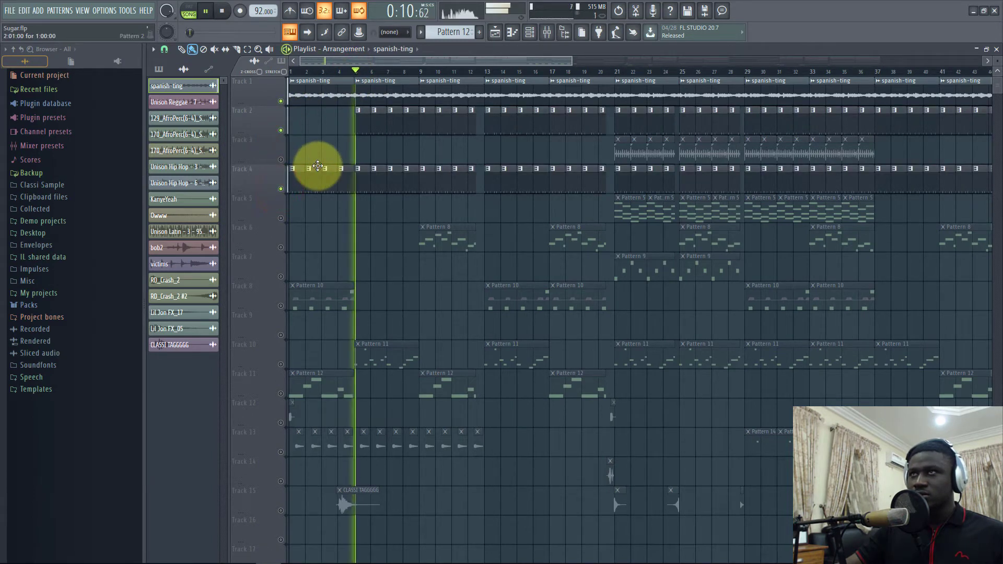
click(280, 100)
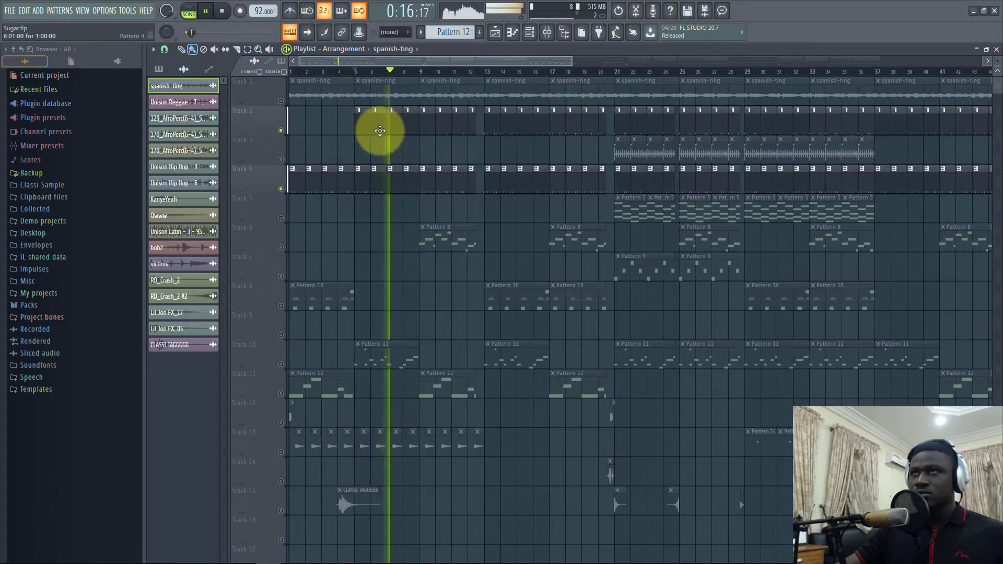
key(space)
- Open Track 2's 808BD pattern in the Piano roll and Channel rack and play it
double_click(357, 125)
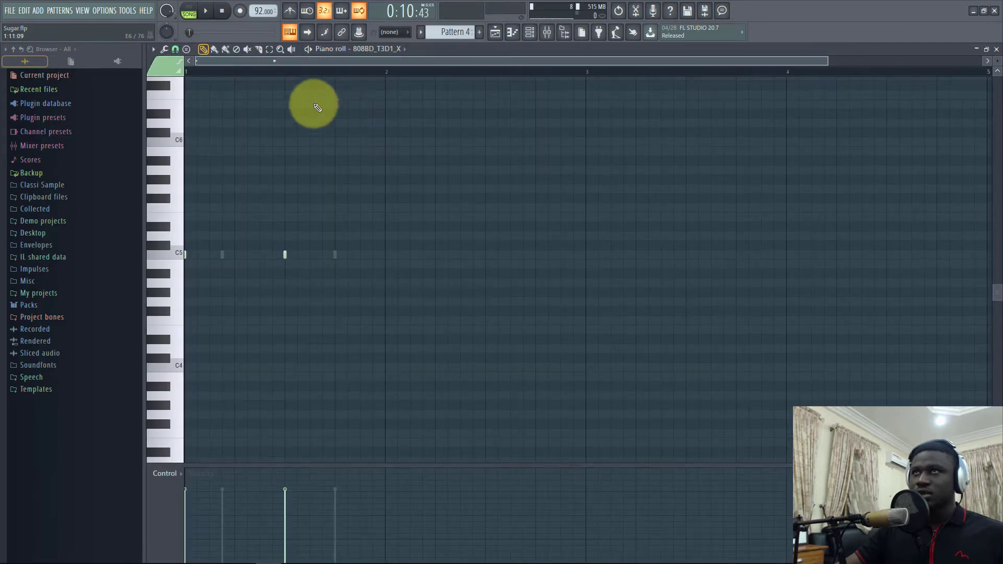
click(285, 59)
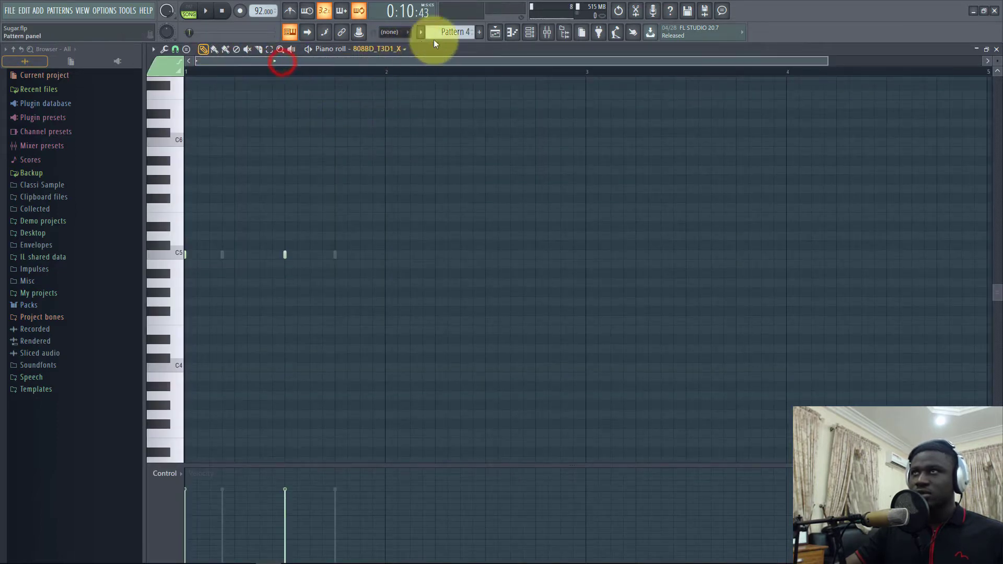
click(530, 32)
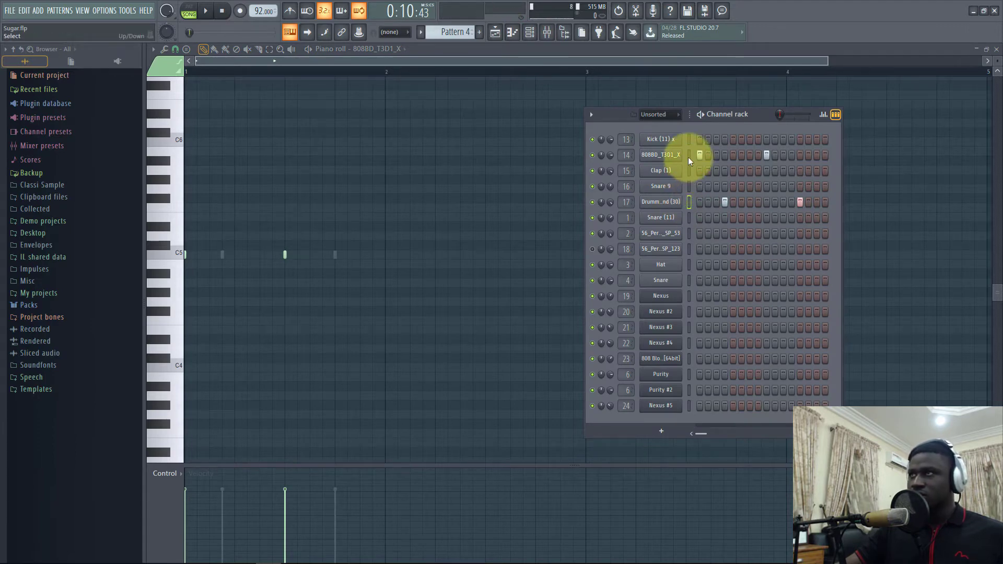
key(space)
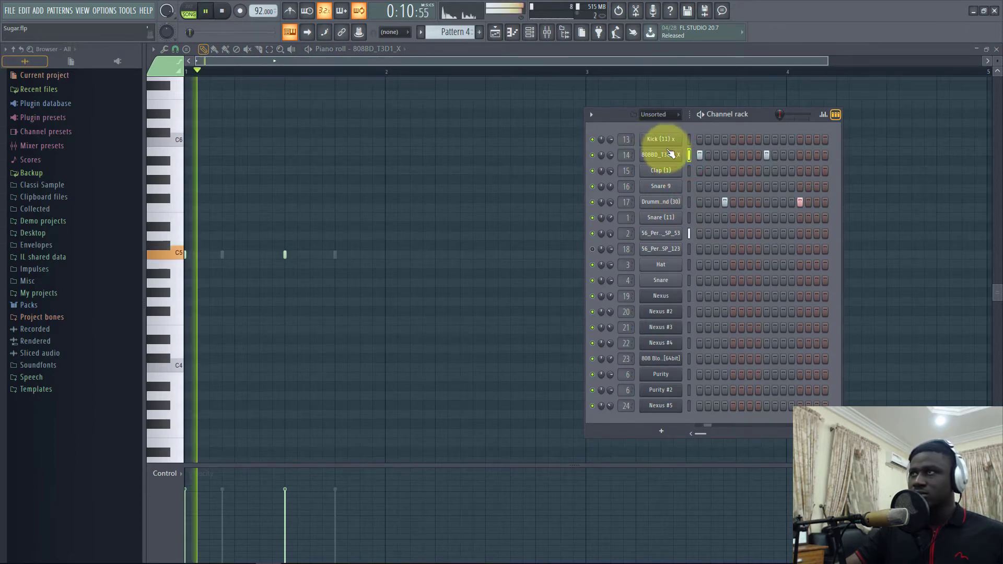
key(space)
click(492, 33)
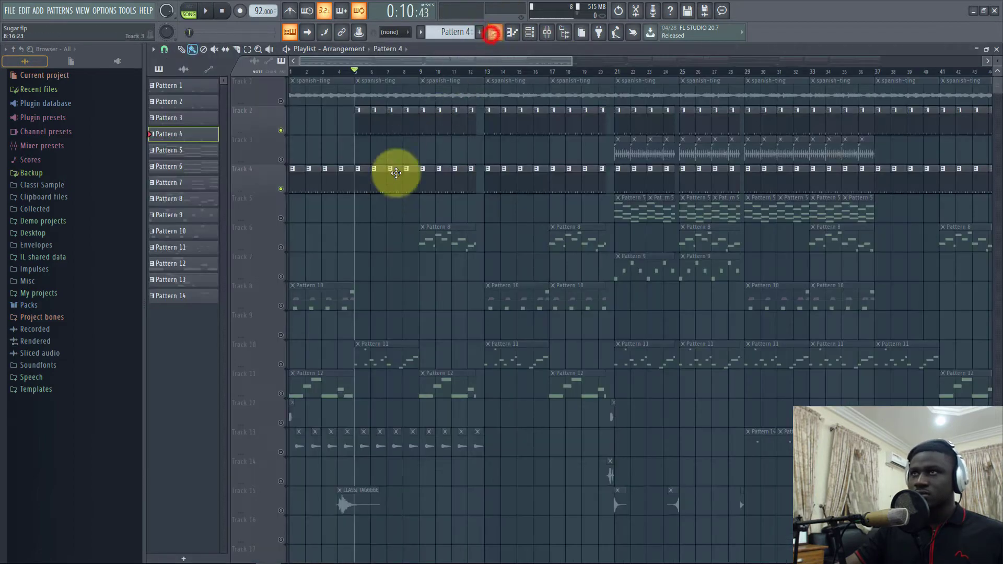
- Open Track 4's percussion pattern with its channel steps and play it
double_click(364, 183)
click(532, 35)
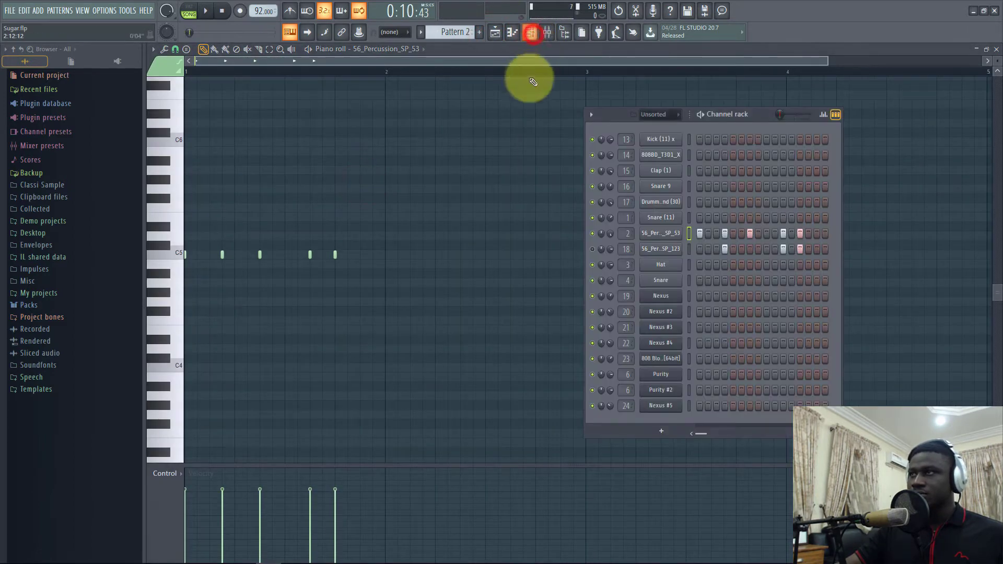
key(space)
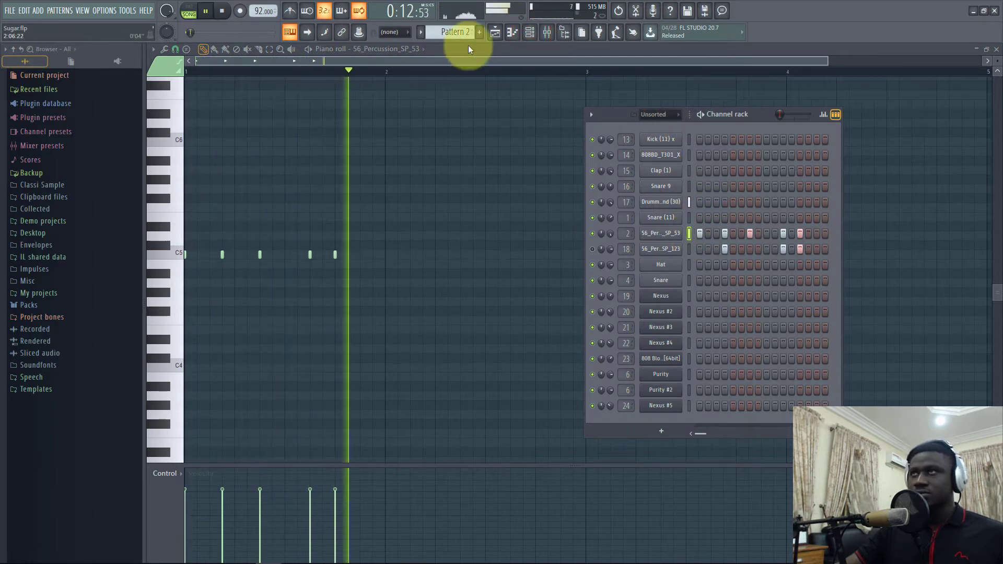
key(space)
- Back in the playlist, open Track 10's Pattern 11 808 notes for editing
click(493, 32)
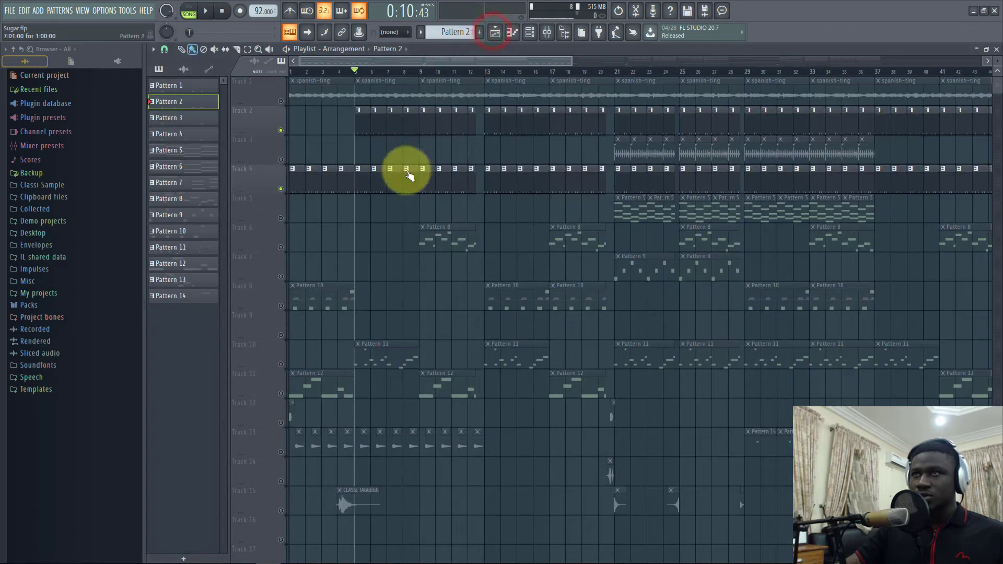
scroll(439, 179, down, 1)
scroll(439, 175, up, 1)
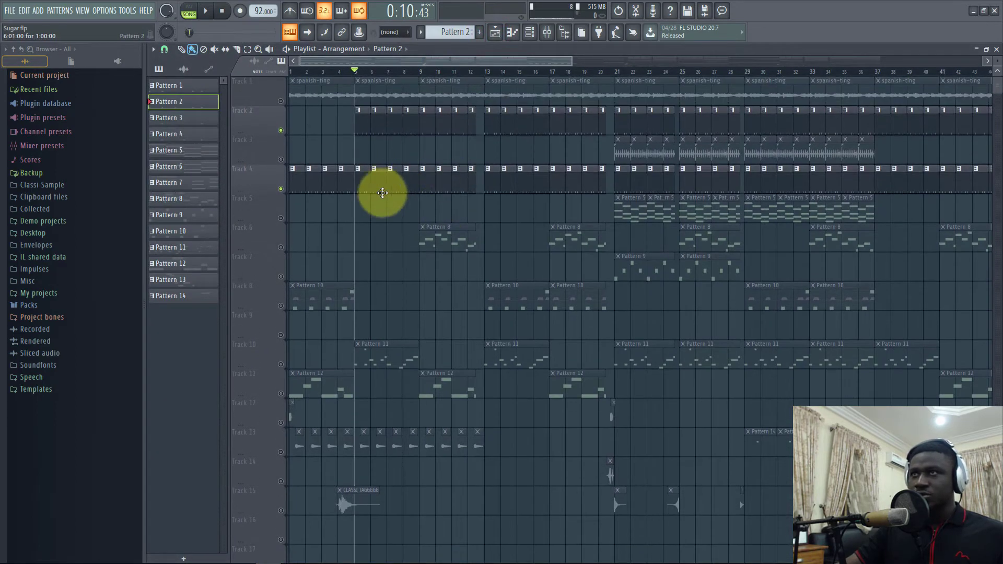
scroll(313, 271, down, 1)
scroll(303, 329, up, 1)
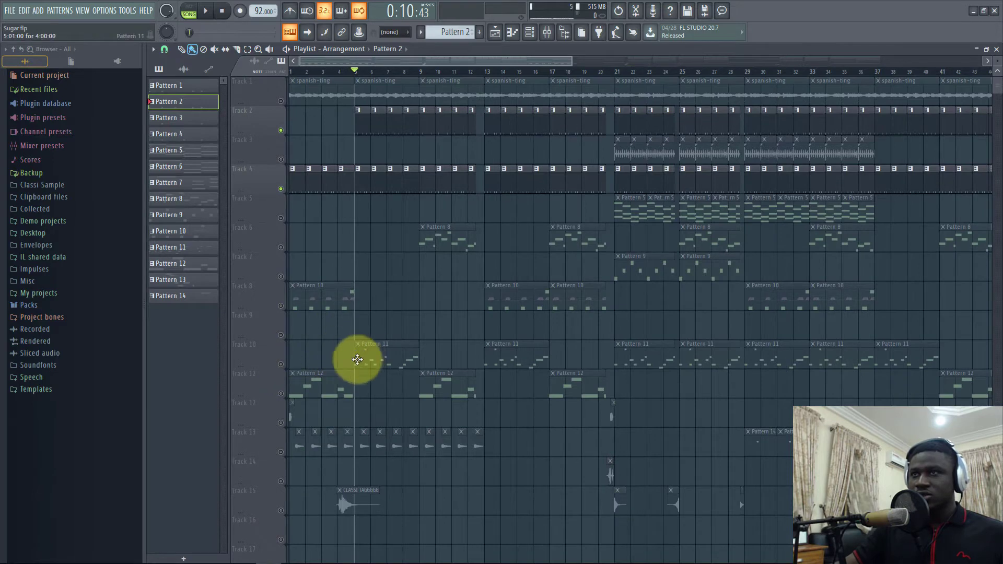
click(284, 362)
double_click(375, 353)
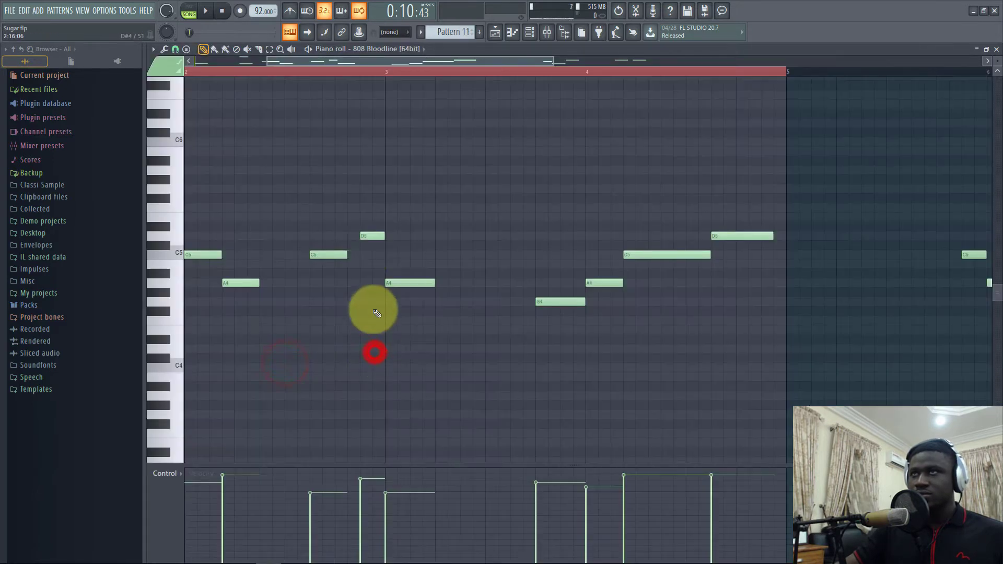
- Solo Track 10 and play its 808 Bloodline pattern from bar 5
click(493, 33)
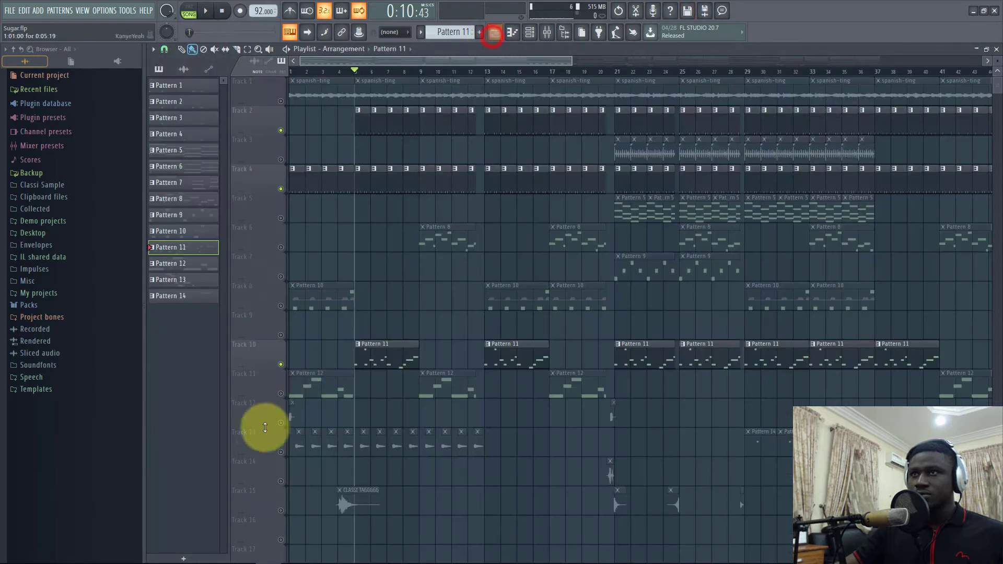
click(281, 364)
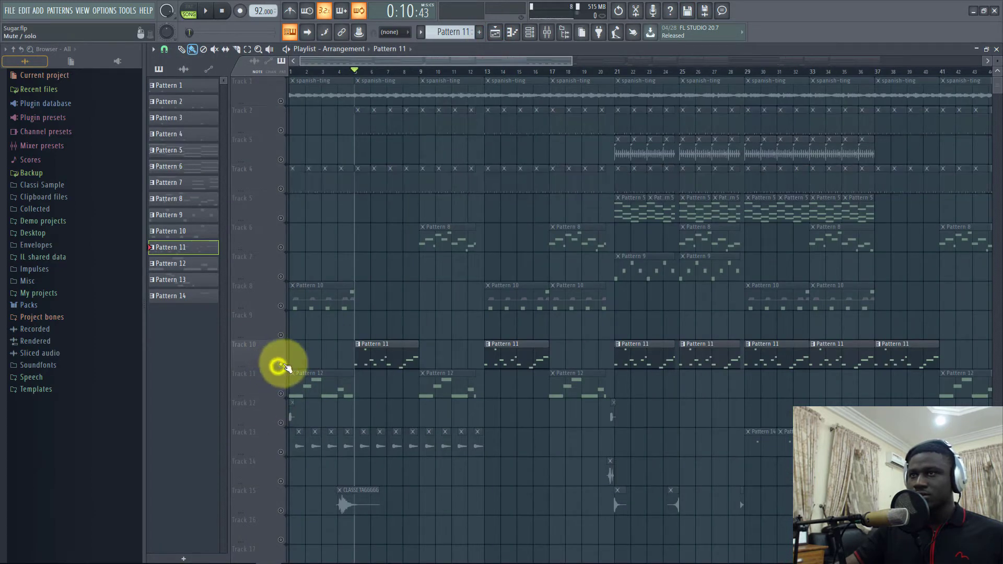
key(space)
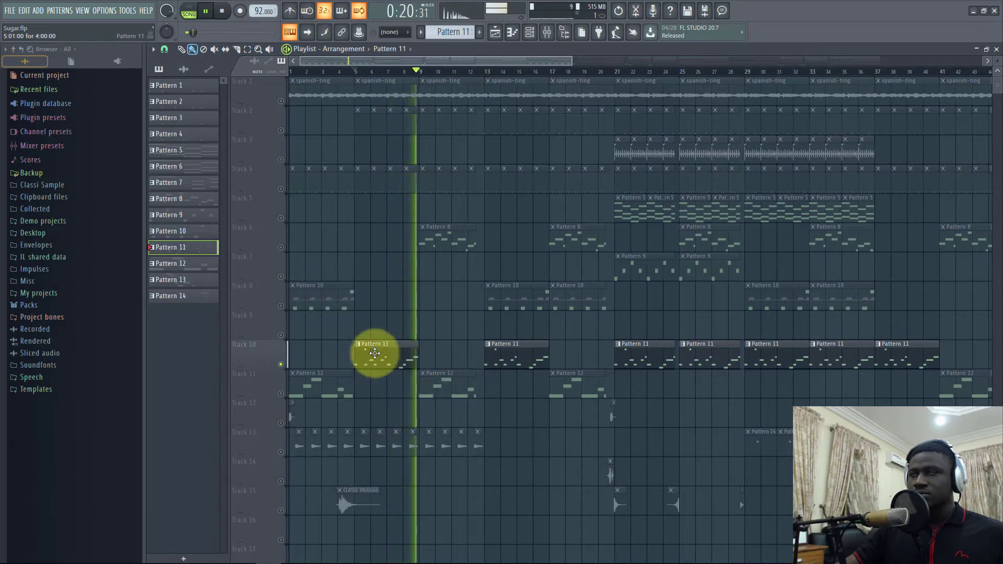
- Bring Tracks 4 and 2 back alongside the 808, audition them, then show the Channel rack
key(space)
click(281, 189)
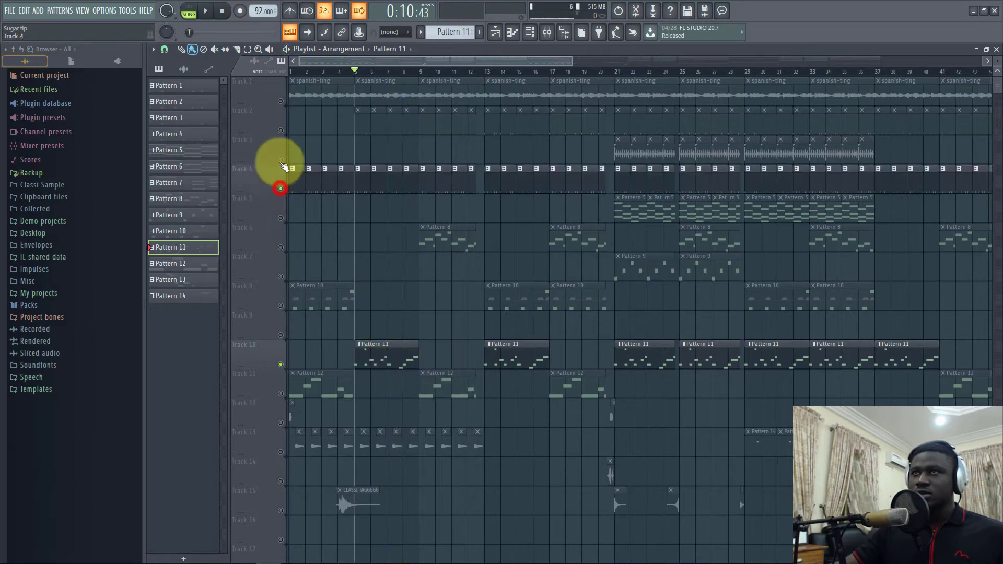
click(280, 130)
key(space)
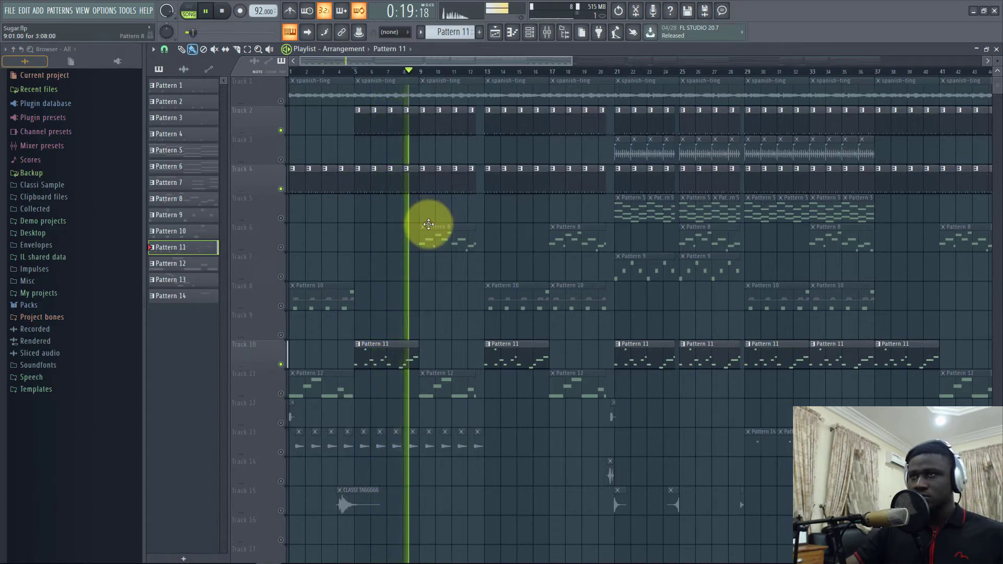
key(space)
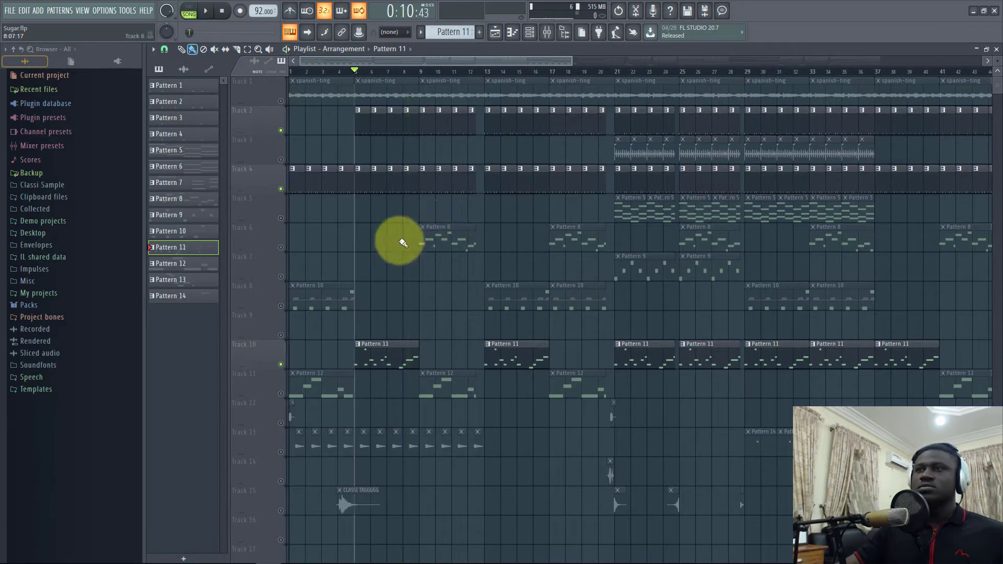
click(543, 31)
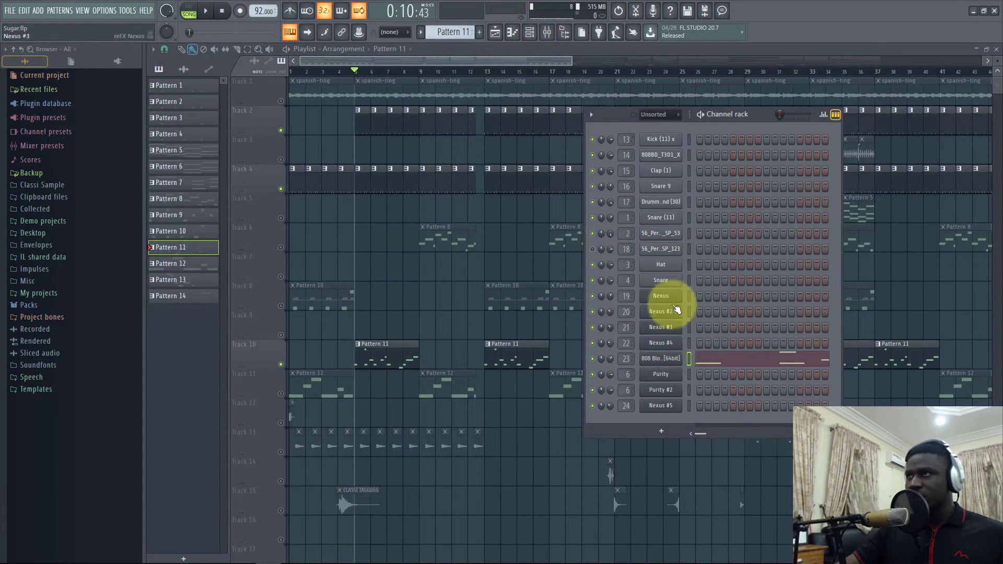
- Filter the Channel rack to All, then view and close the 808 Bloodline plugin window
click(654, 116)
scroll(690, 240, down, 3)
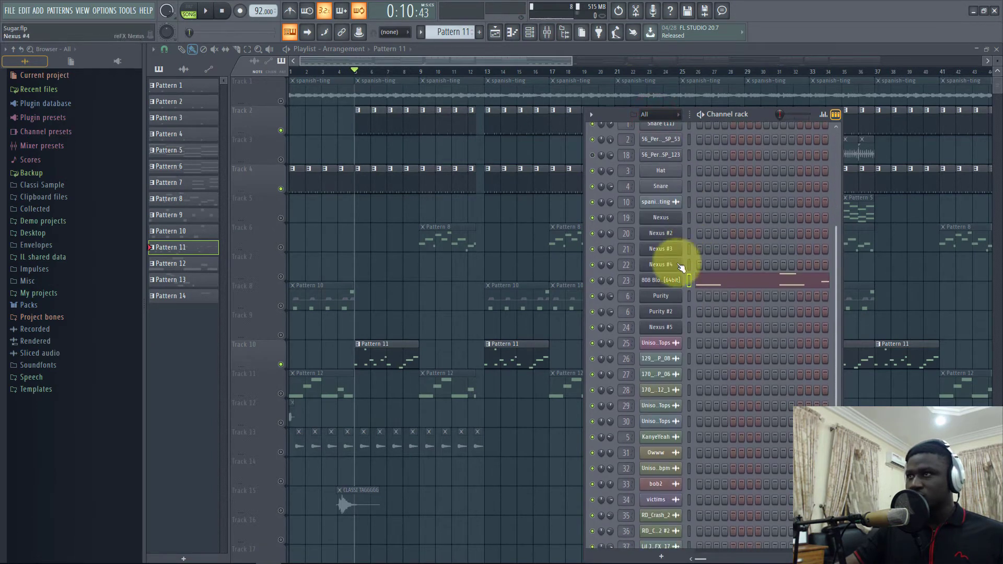
click(658, 281)
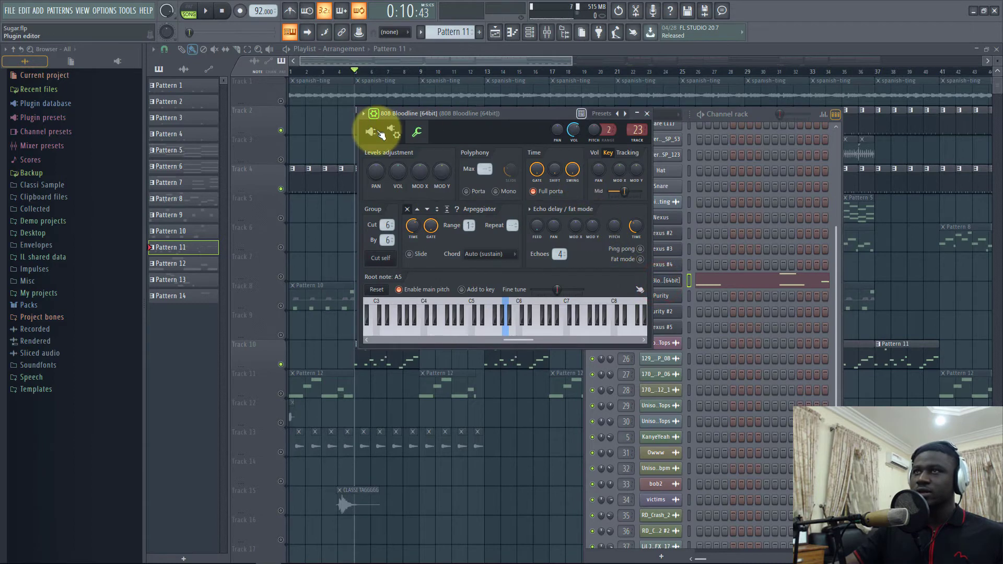
click(372, 132)
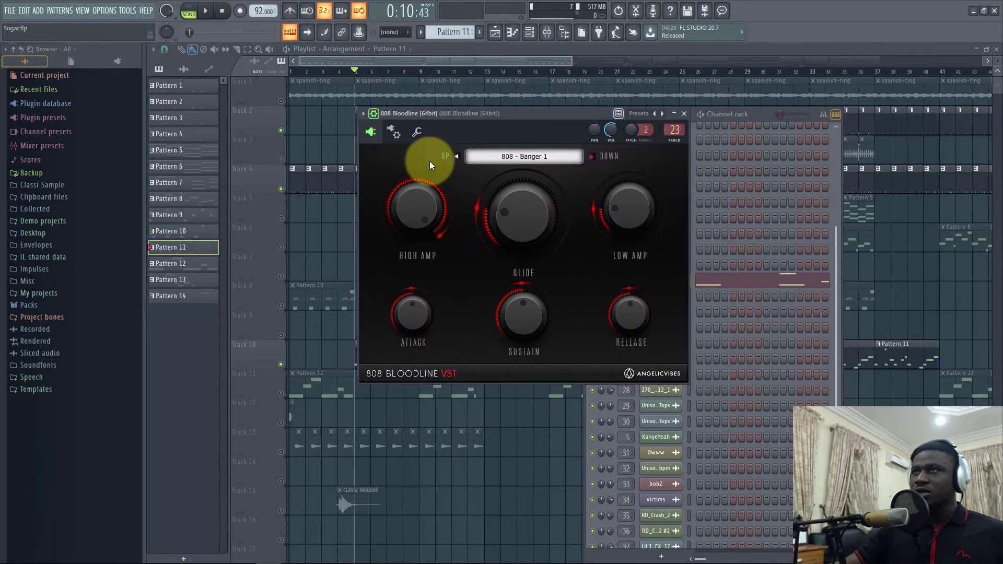
drag(462, 114, 613, 160)
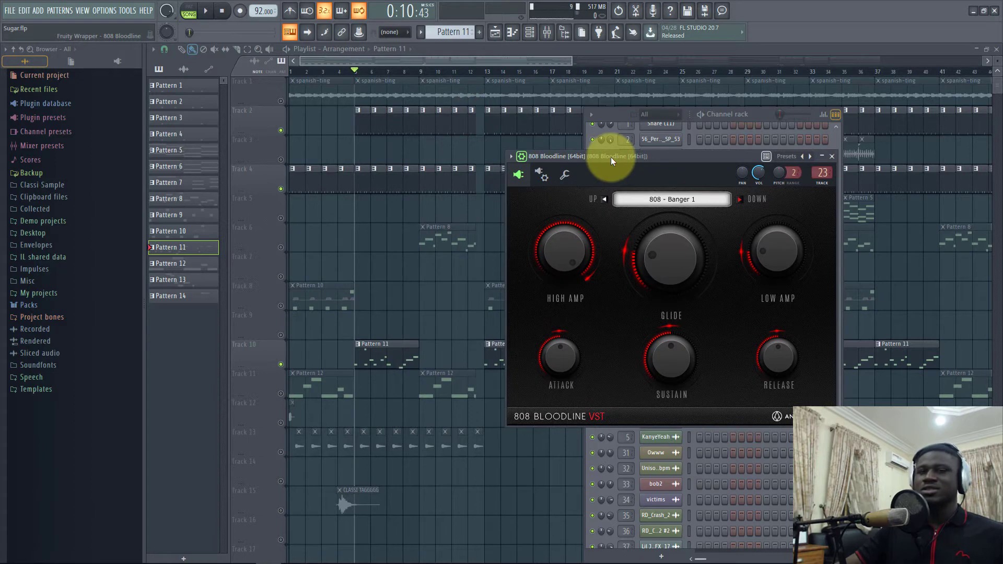
click(831, 156)
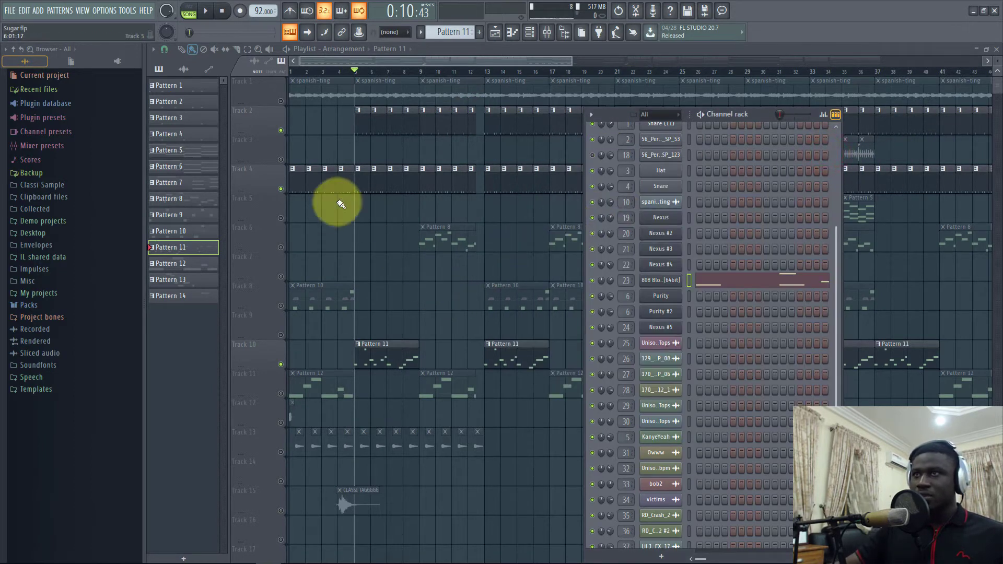
- Bring the playlist forward and play the song with Track 13's Pattern 14 active
click(254, 144)
scroll(295, 373, down, 3)
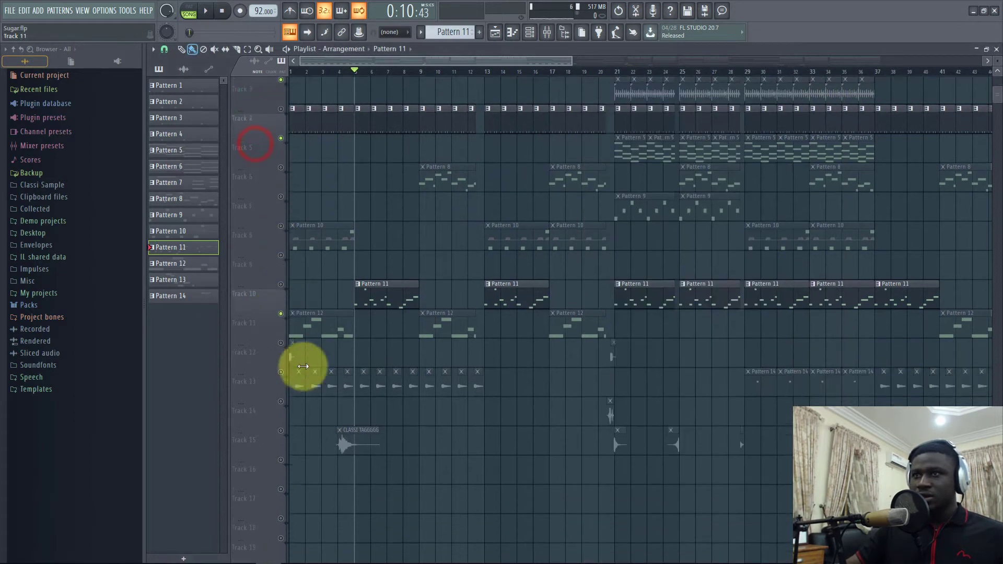
key(space)
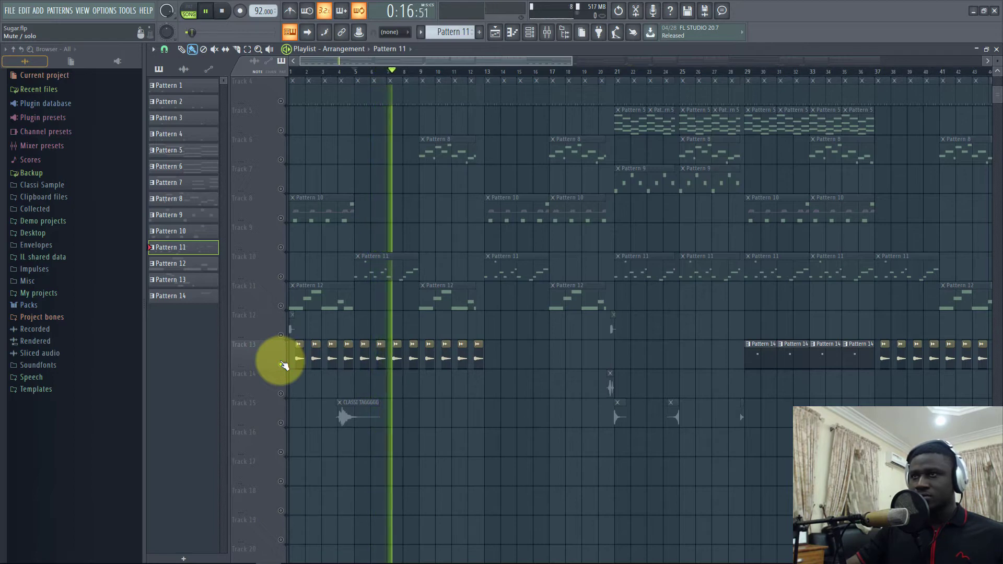
- Move the playhead to bar 1, audition Track 11 soloed, then unsolo it
key(space)
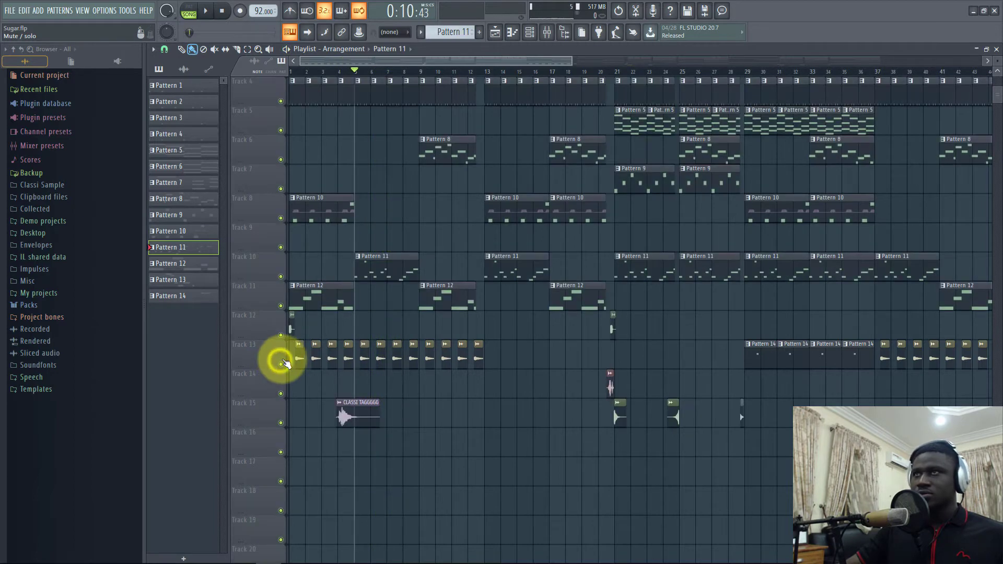
scroll(286, 363, up, 3)
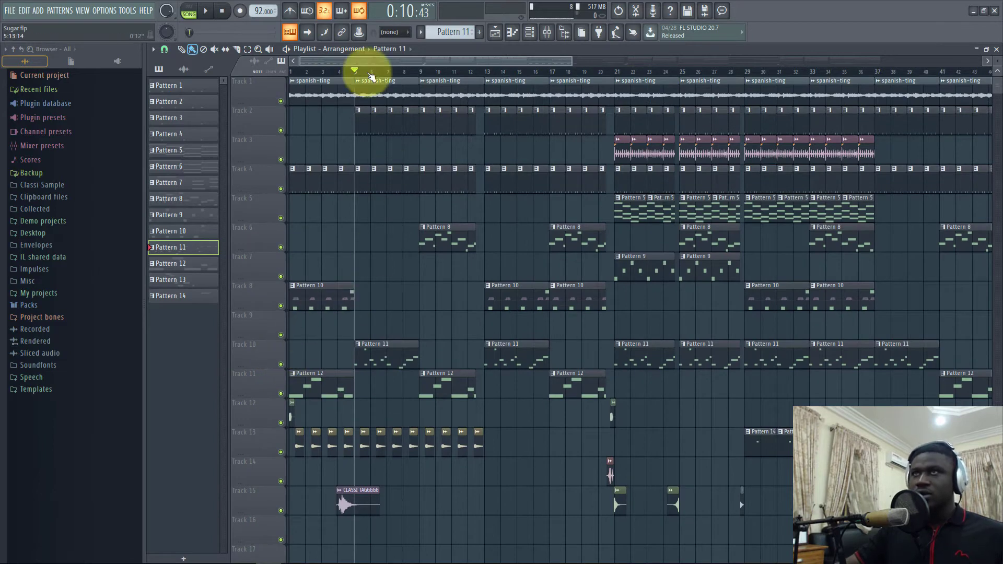
drag(305, 72, 258, 101)
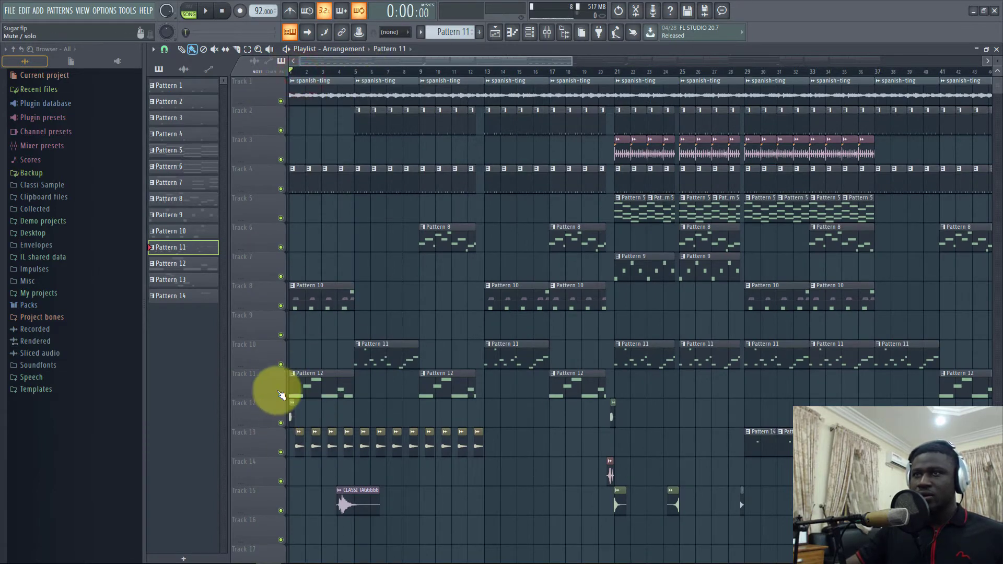
right_click(281, 393)
key(space)
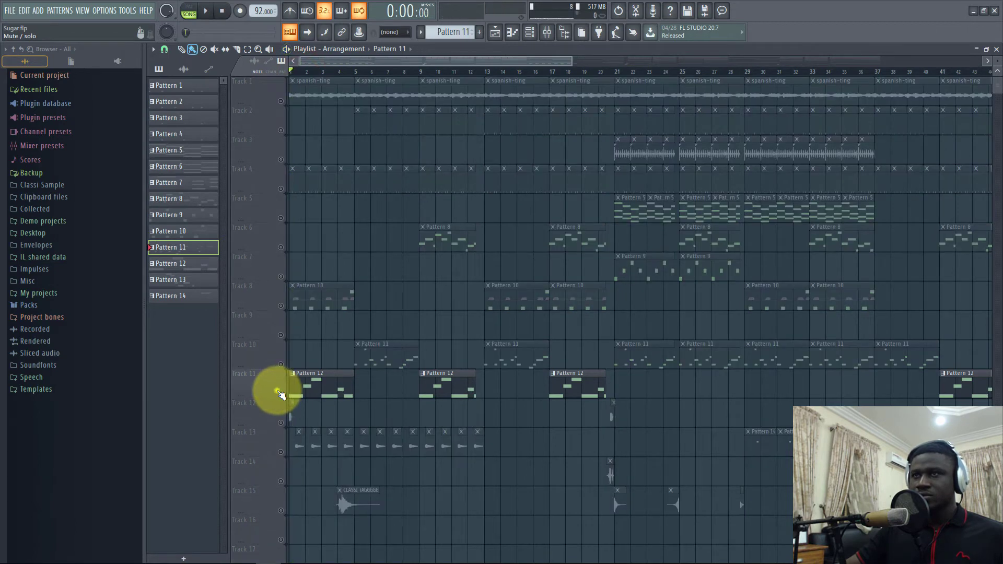
right_click(281, 393)
key(space)
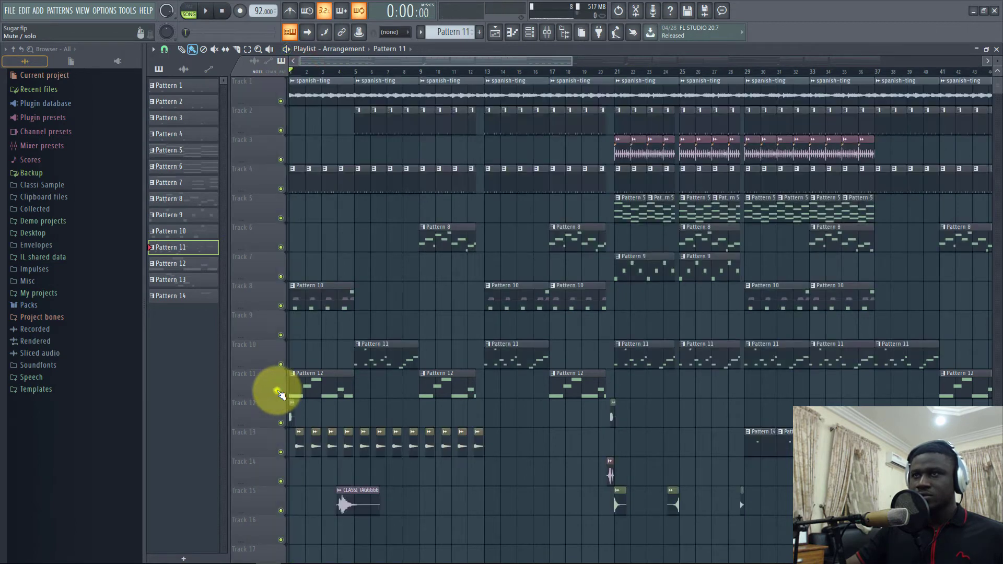
- Play Track 6 soloed from bar 9, then stop and clear the solo
click(420, 73)
right_click(280, 248)
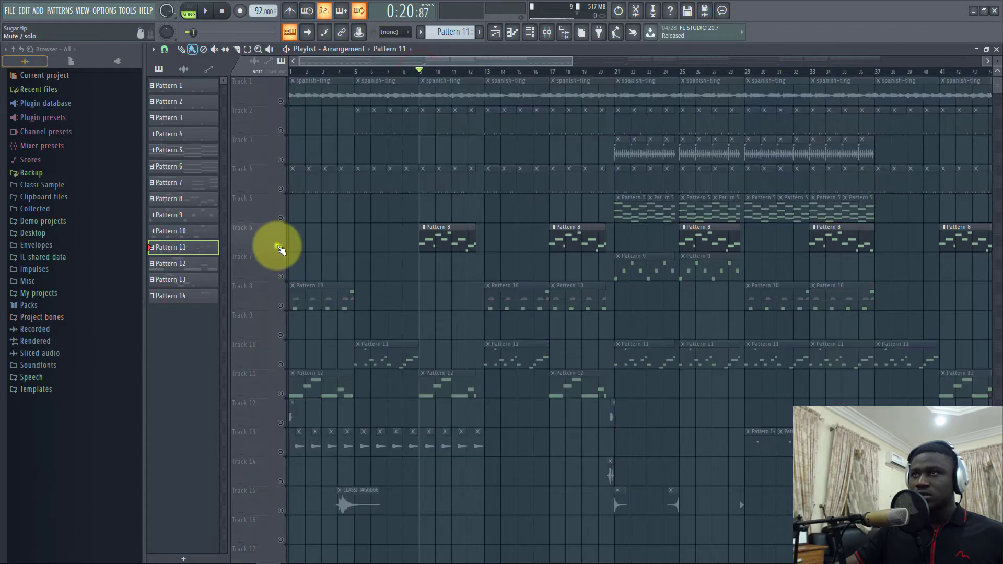
key(space)
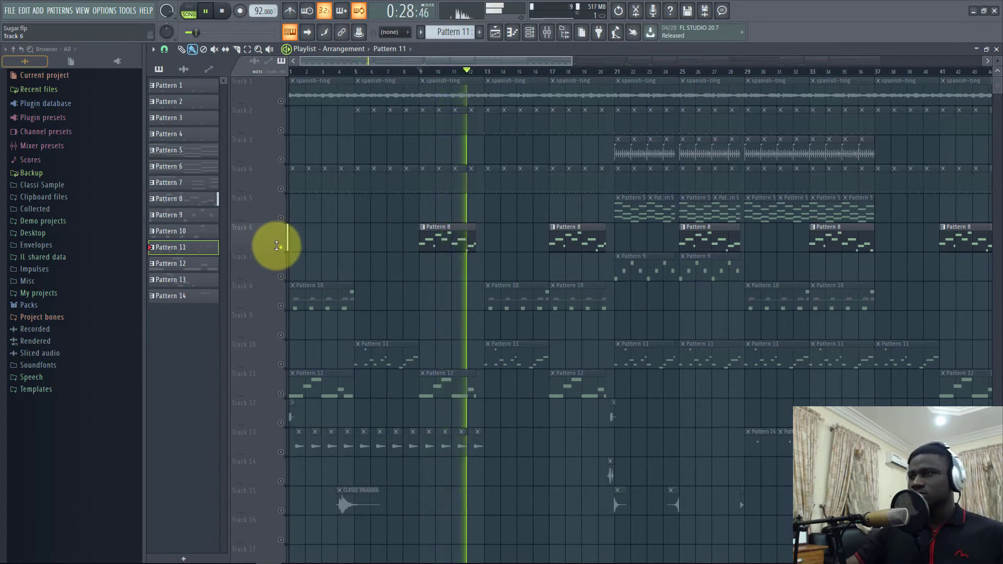
key(space)
ctrl+click(281, 247)
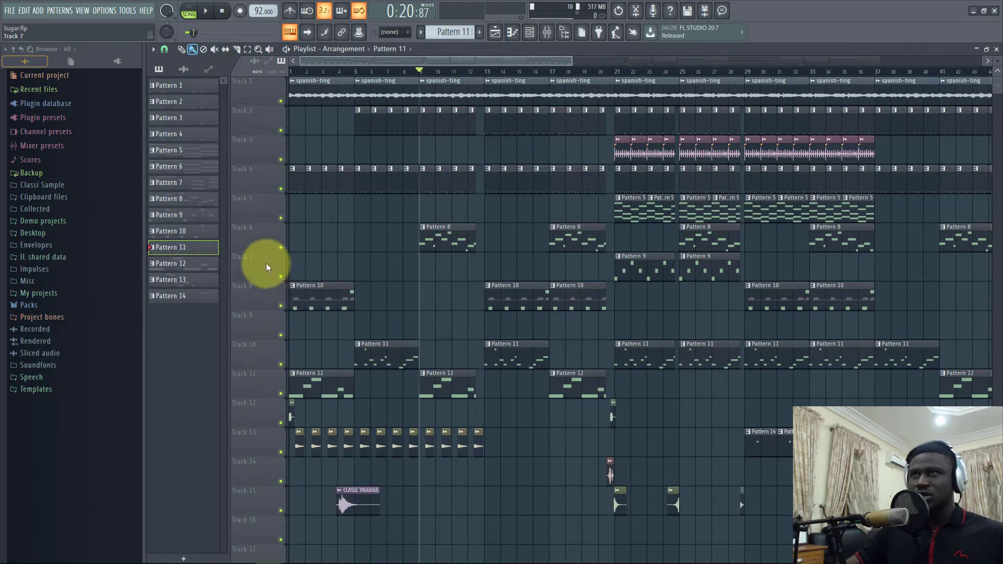
- Solo Track 8 and play it briefly from bar 13
click(487, 73)
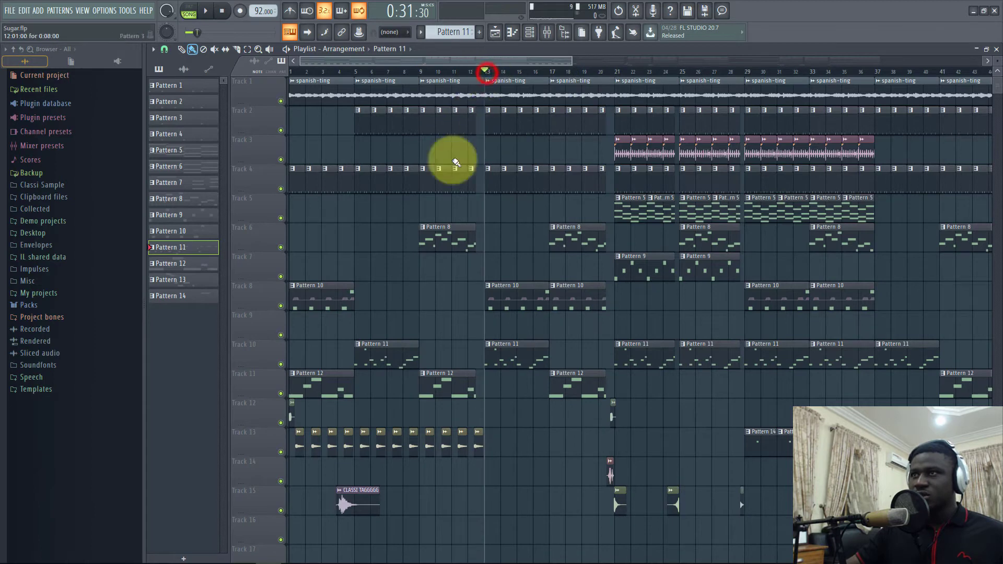
ctrl+click(281, 306)
key(space)
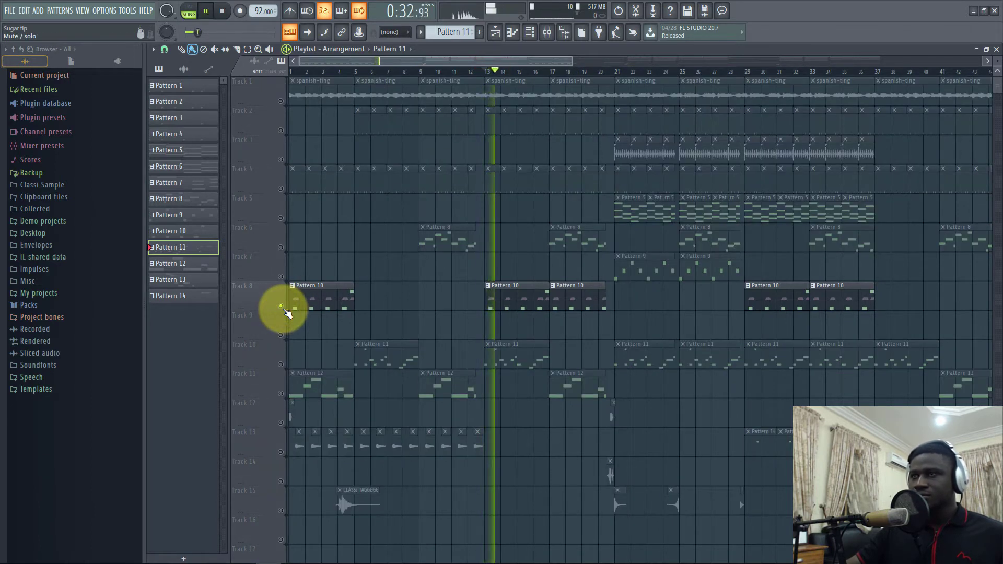
key(space)
- Open Pattern 10 in a floating Piano roll, play the Nexus #5 C6 notes, and return to the playlist
double_click(498, 307)
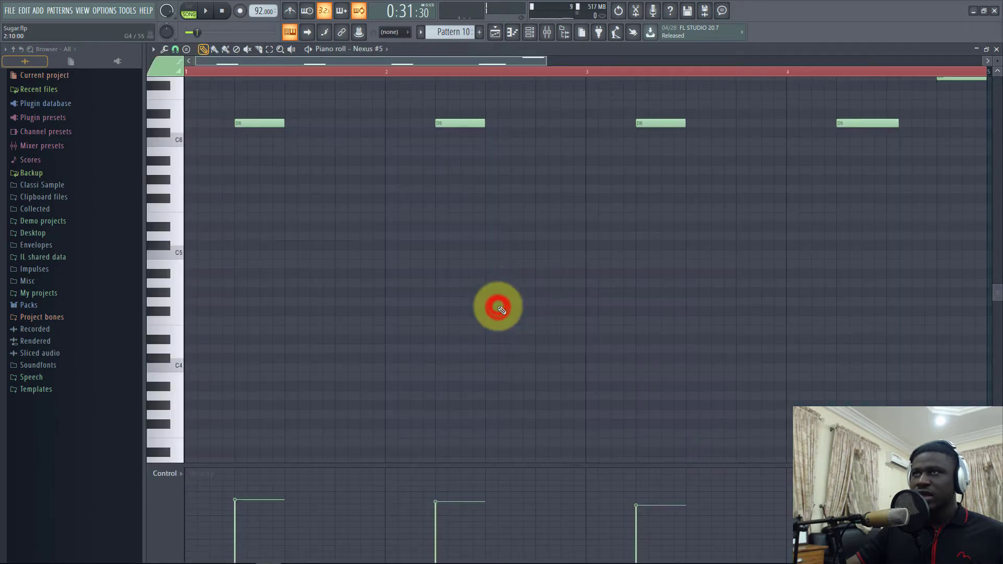
click(988, 49)
drag(584, 118, 770, 67)
key(space)
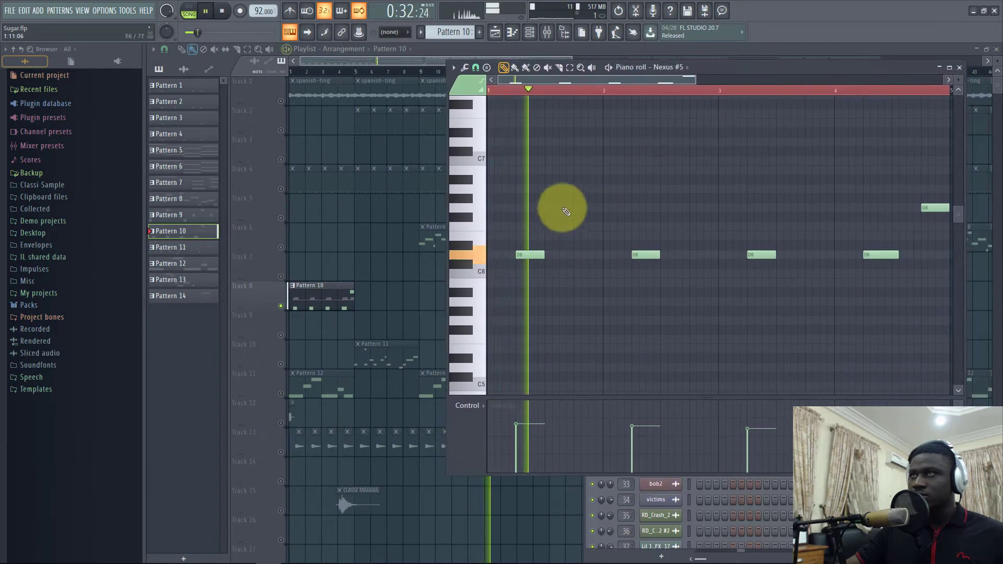
scroll(616, 94, down, 3)
scroll(572, 93, up, 4)
drag(572, 77, 511, 82)
click(670, 71)
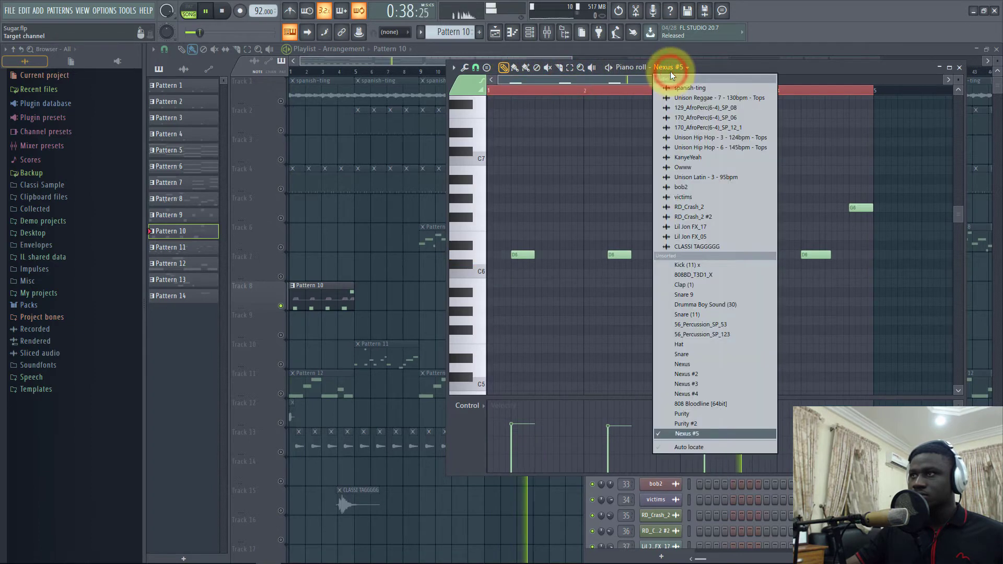
click(668, 70)
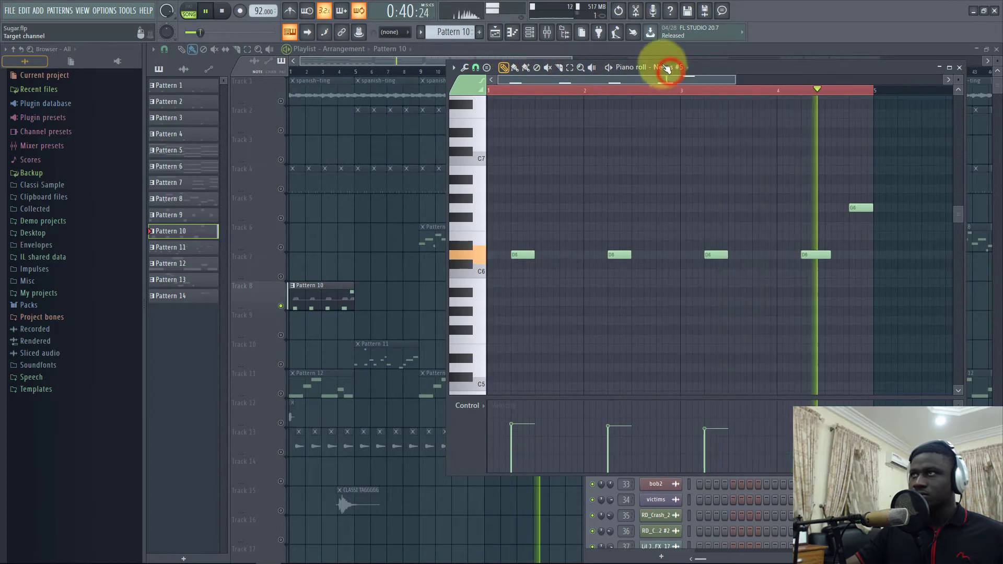
click(721, 59)
key(space)
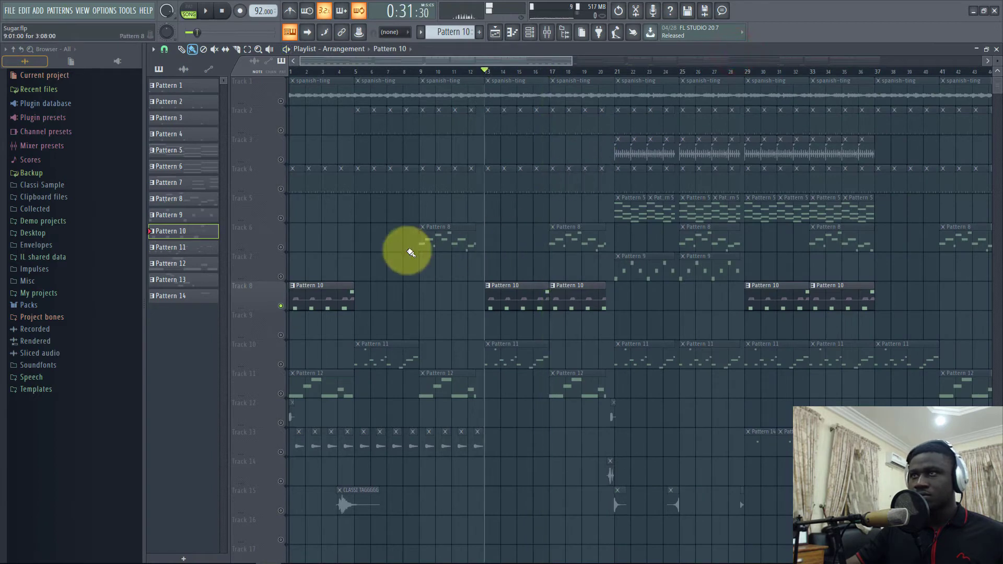
- Play from bar 9 with Track 11's Pattern 12 layer unmuted alongside Track 10
click(280, 368)
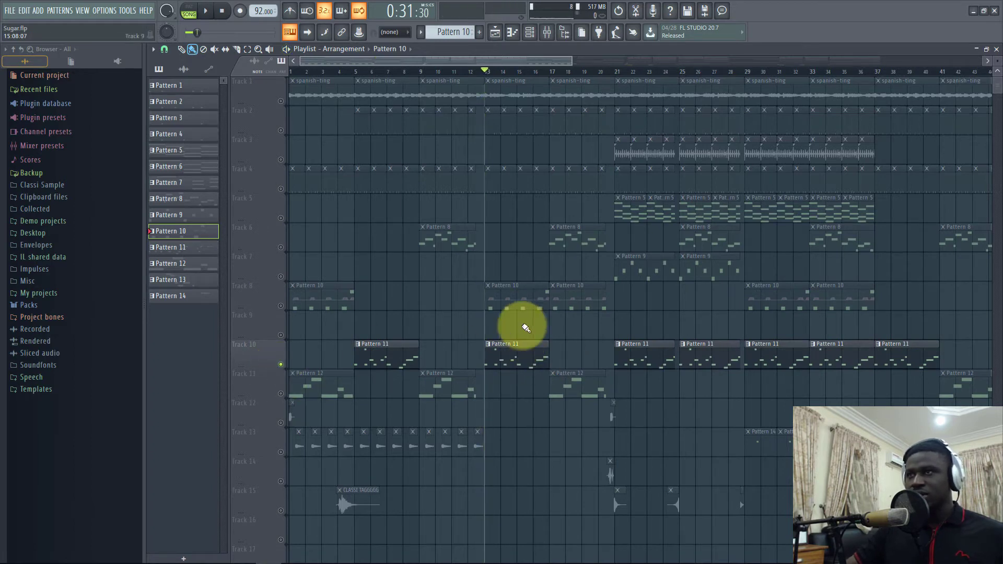
click(419, 69)
click(281, 394)
key(space)
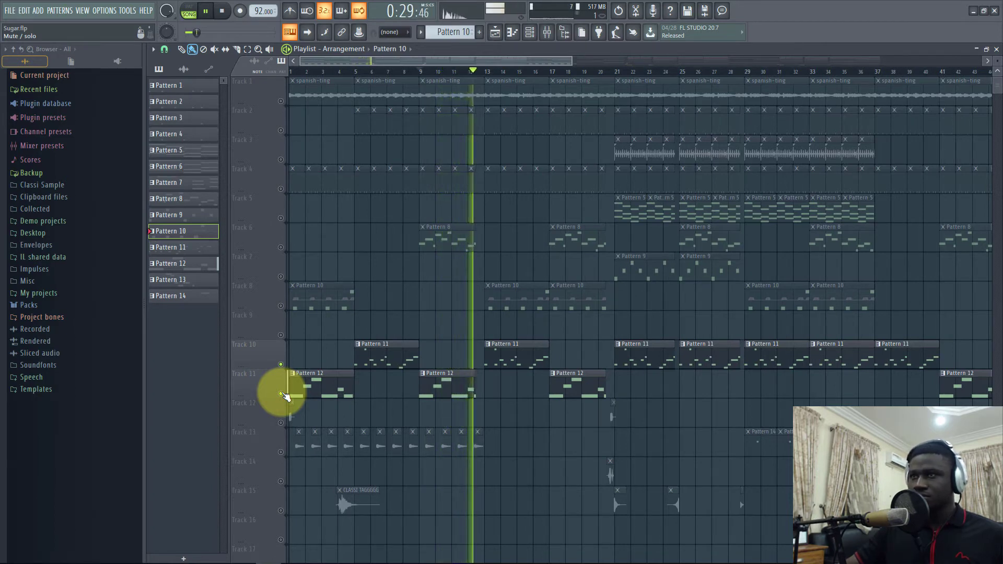
key(space)
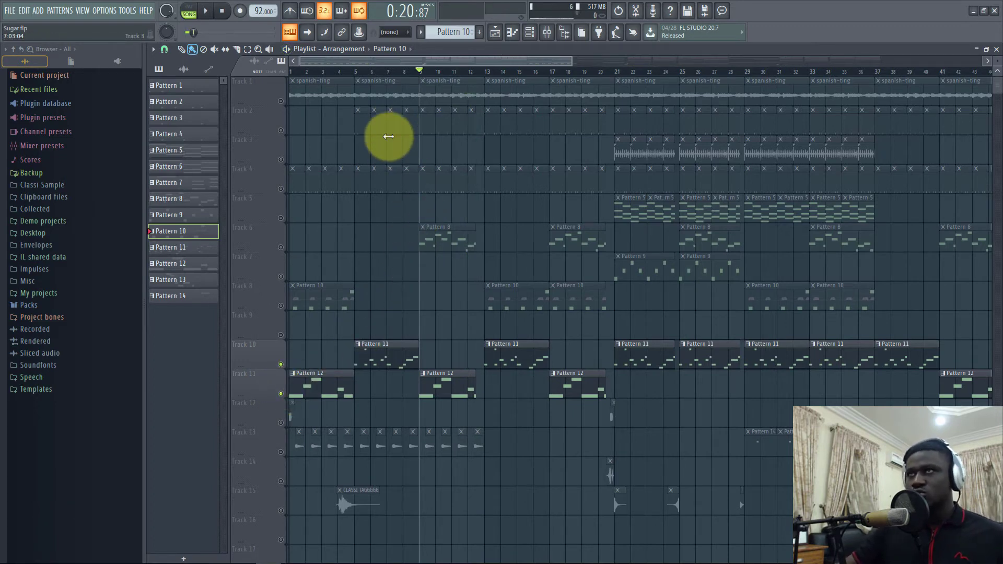
- Unsolo all tracks from Track 1's mute switch menu
click(280, 101)
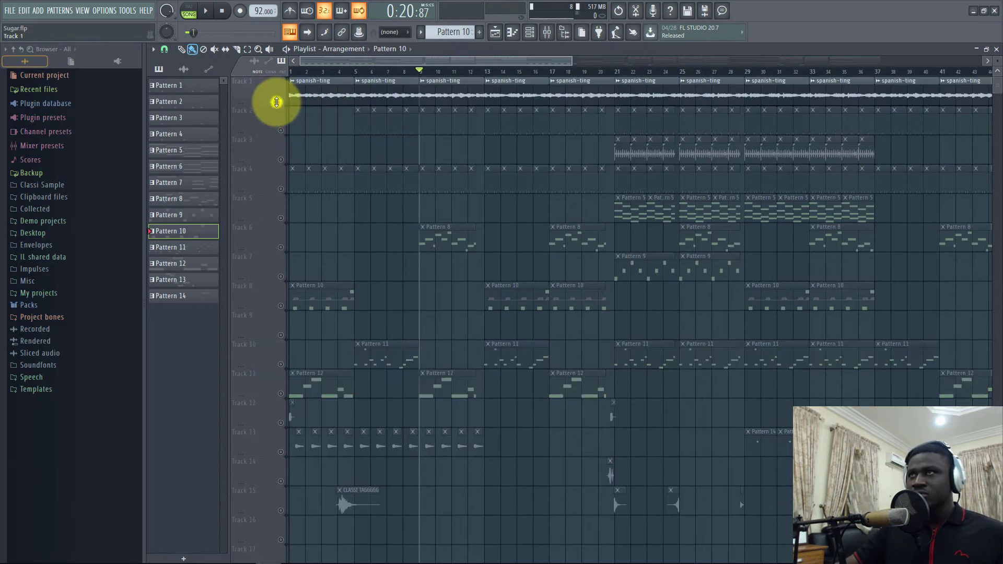
right_click(277, 101)
click(255, 111)
click(281, 101)
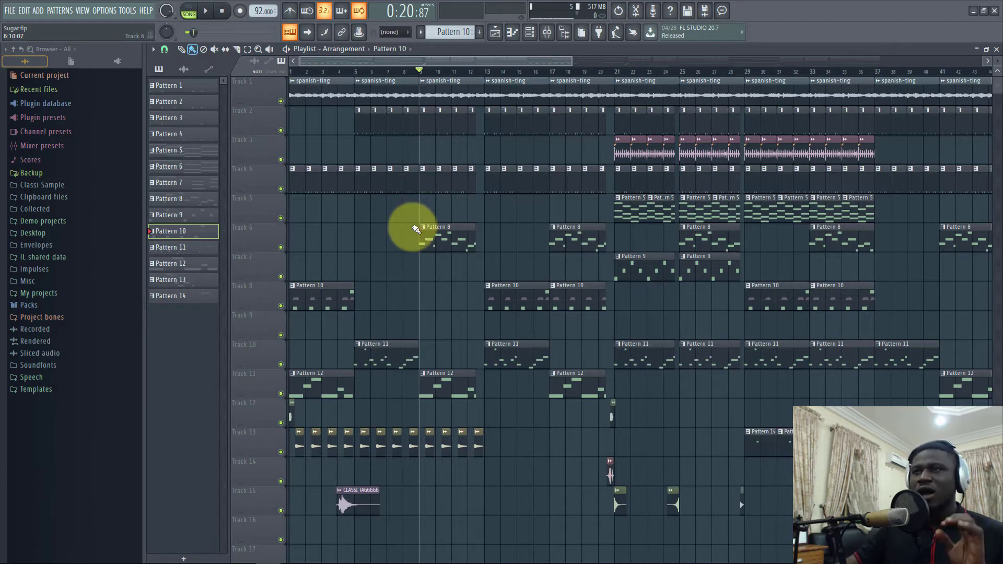
click(357, 72)
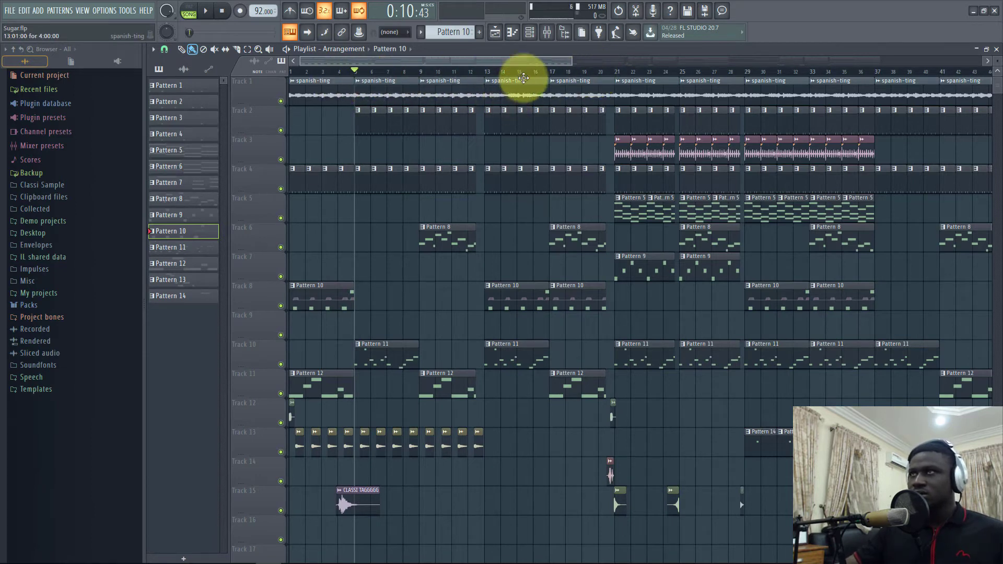
key(space)
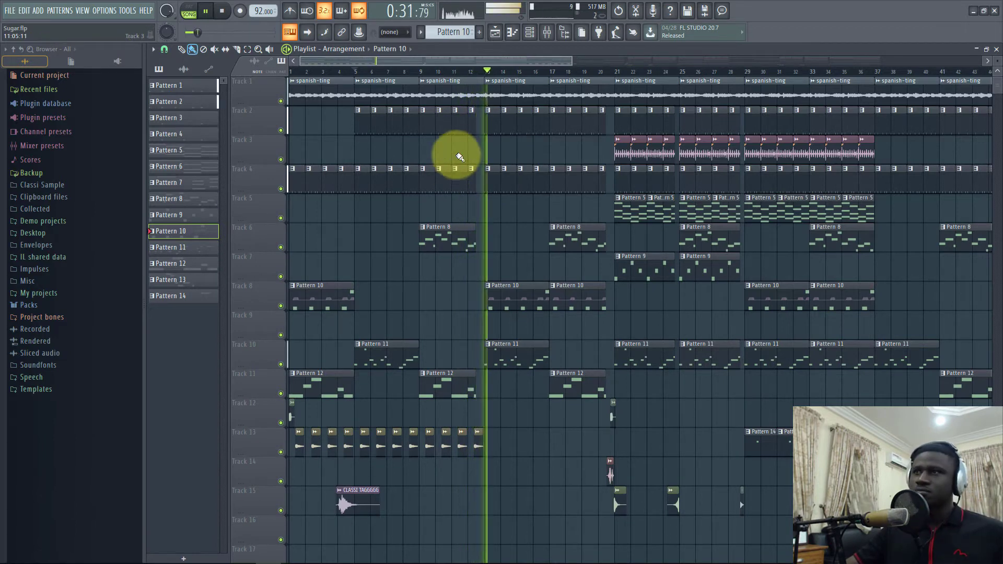
- Solo Track 4's percussion, add Tracks 2 and 10, and play the reduced drum mix
key(space)
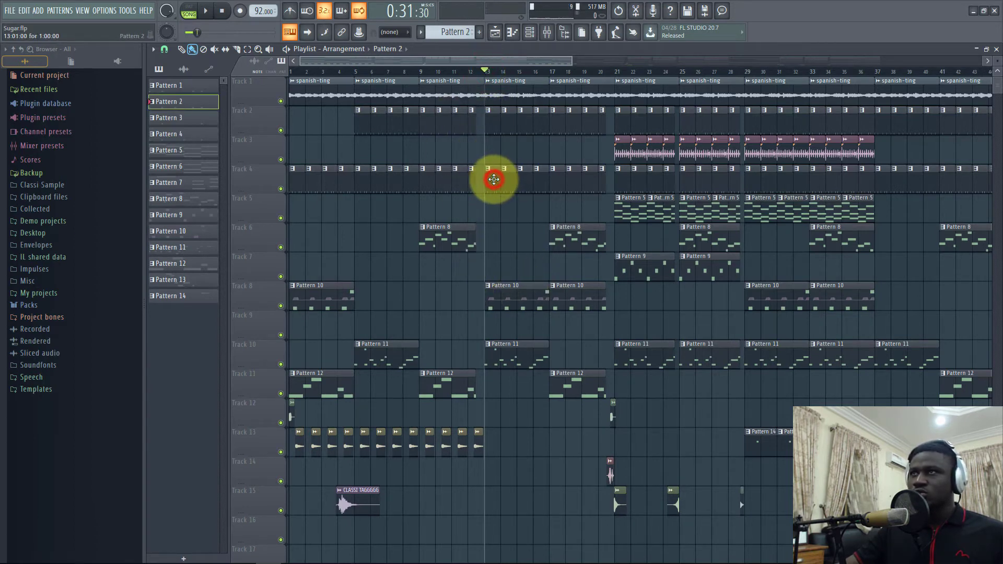
scroll(488, 73, up, 5)
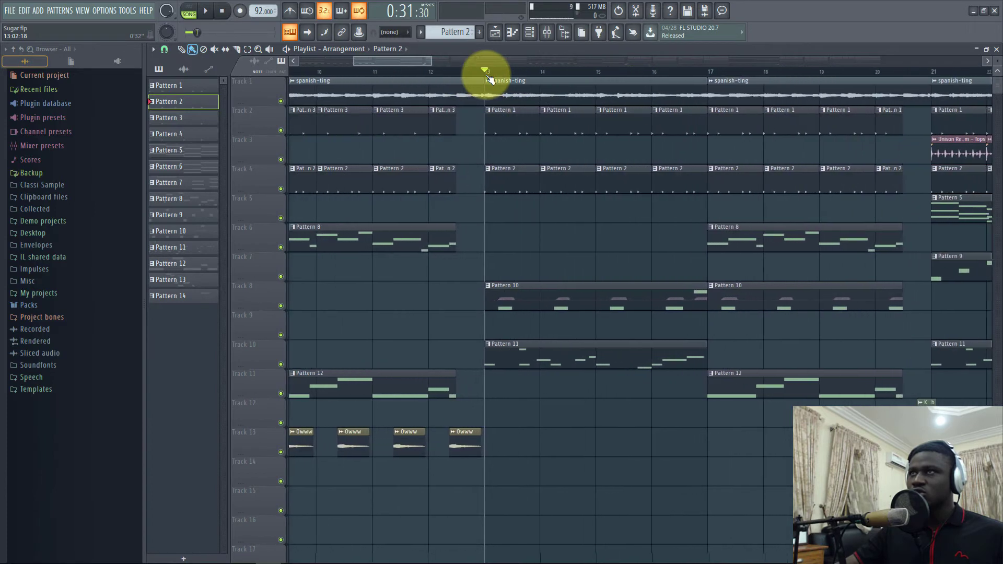
scroll(487, 73, down, 5)
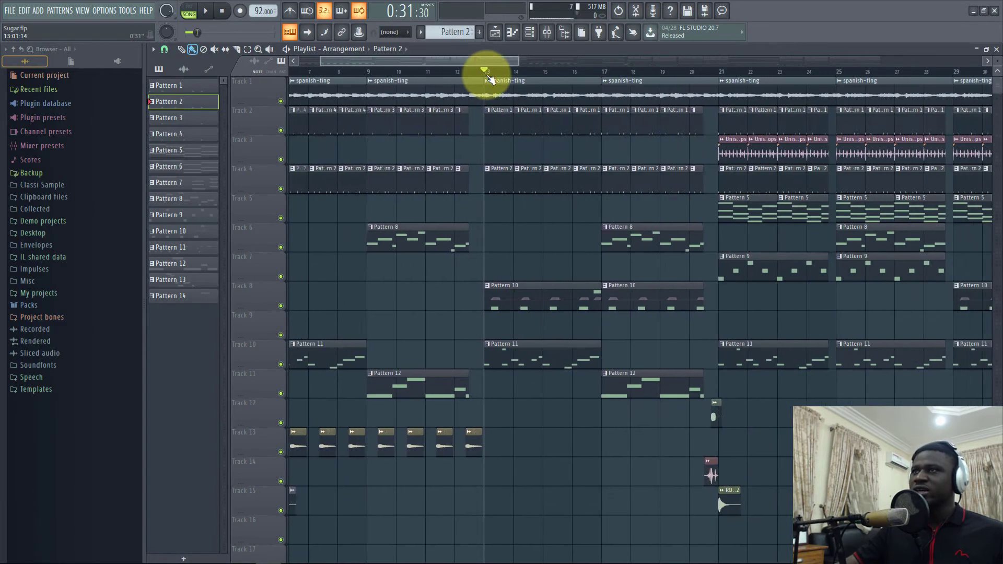
scroll(490, 80, down, 2)
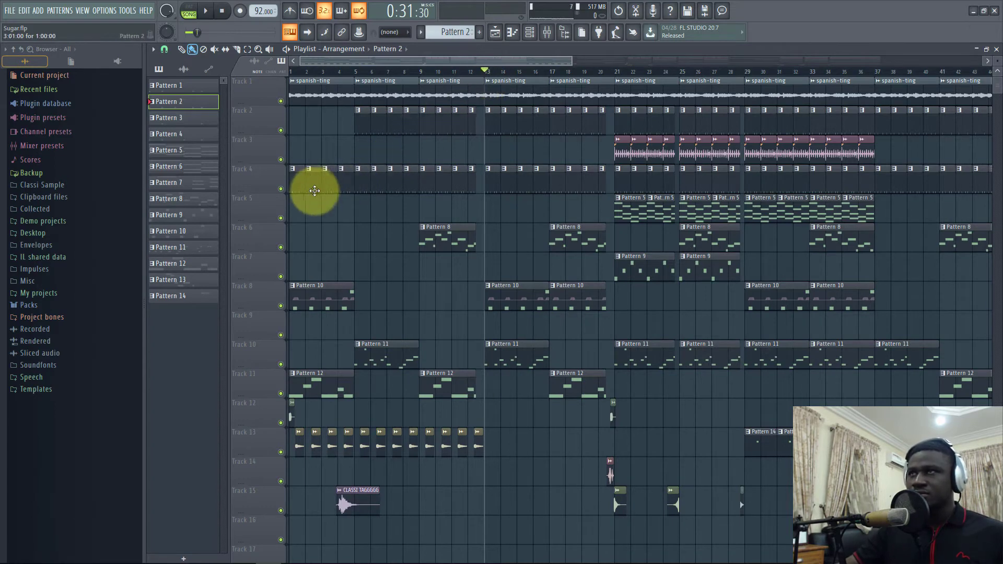
key(space)
key(space)
right_click(280, 189)
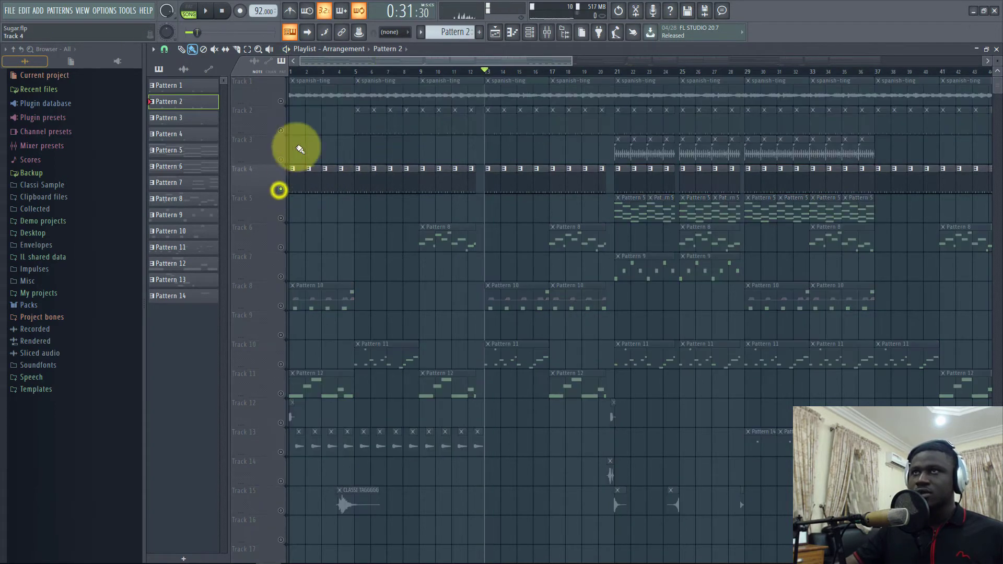
click(281, 130)
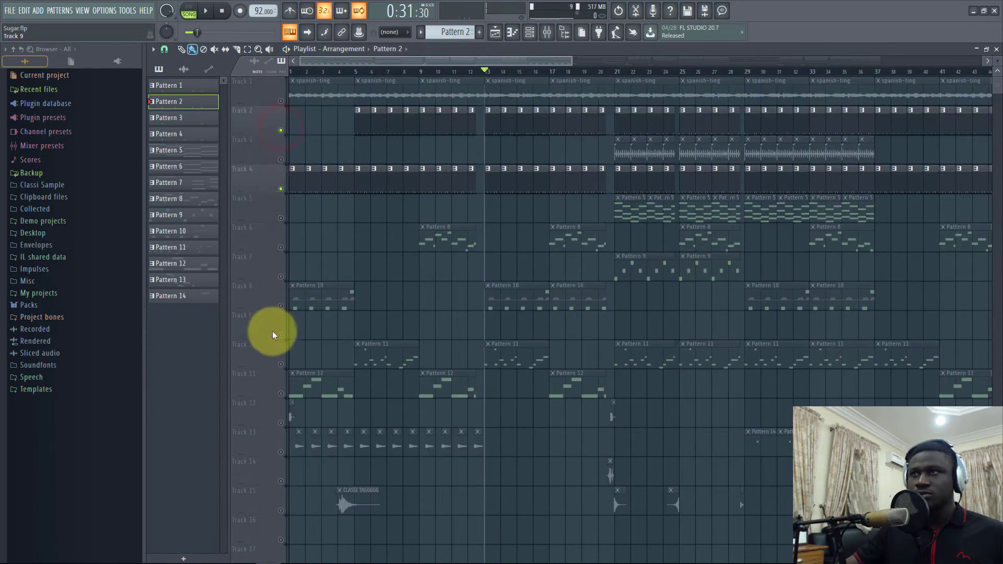
click(281, 364)
key(space)
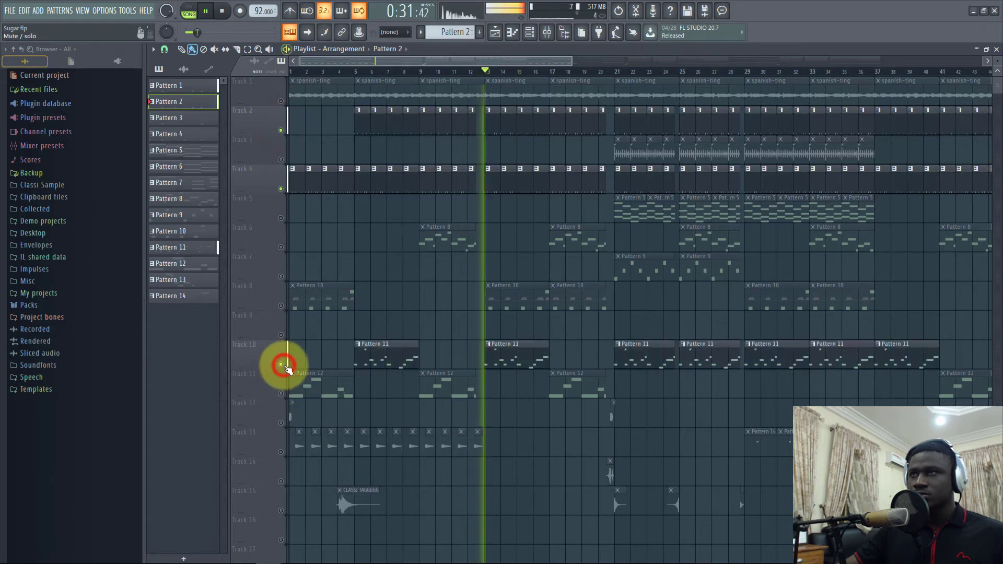
- Open Track 4's percussion pattern in the piano roll and audition it in pattern mode
double_click(491, 188)
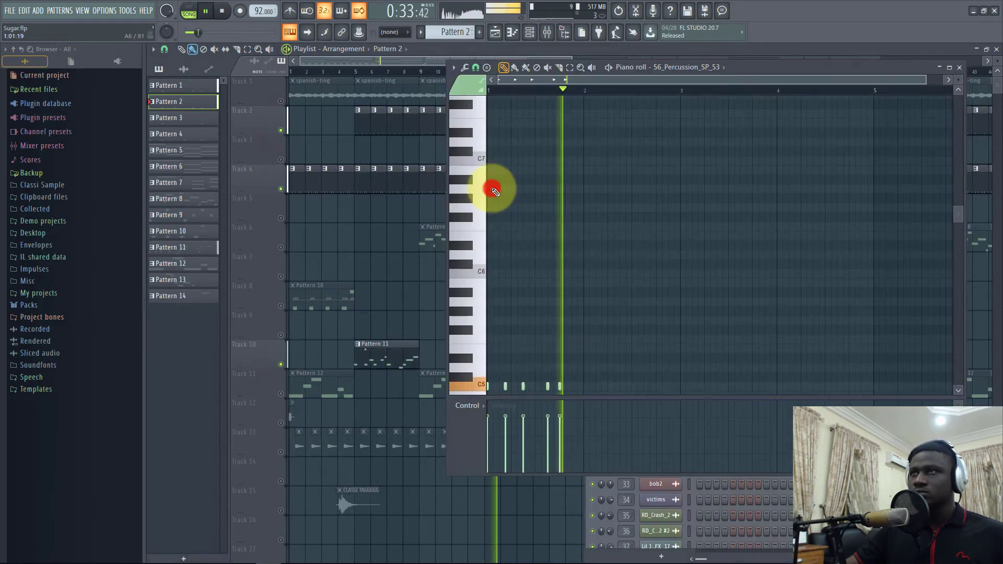
click(528, 38)
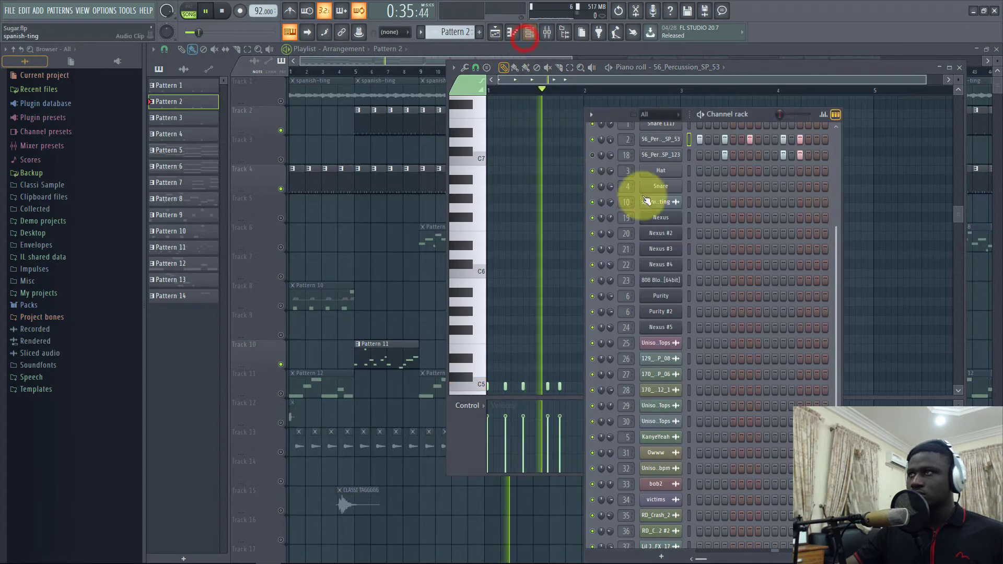
scroll(649, 197, up, 5)
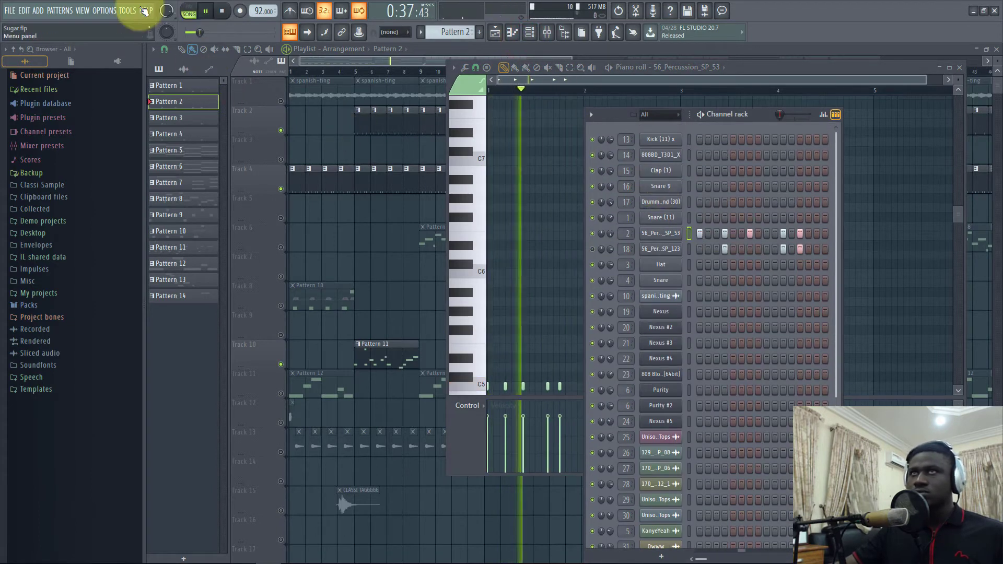
click(189, 12)
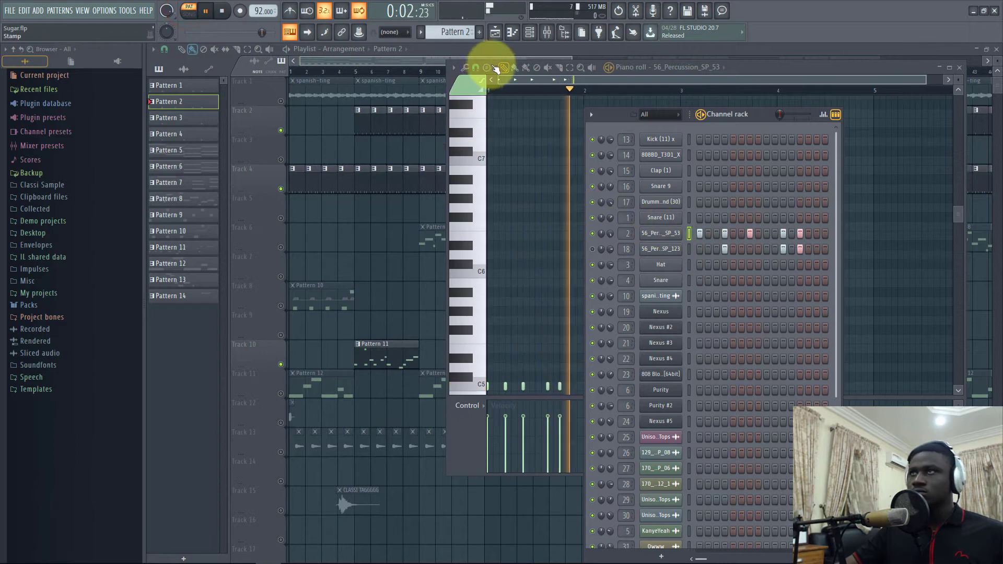
click(495, 32)
key(space)
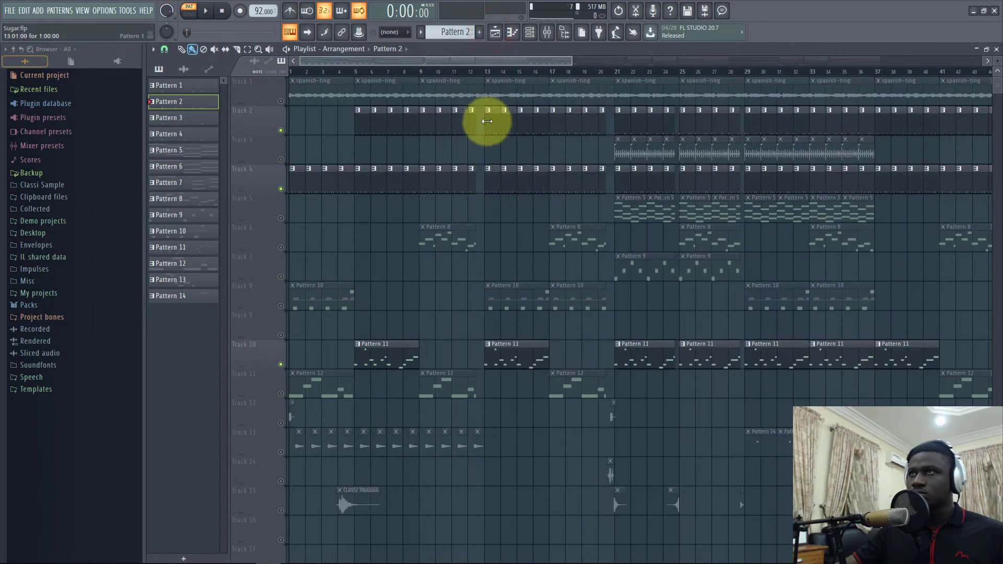
- Play the current drum pattern in a widened Channel rack, then return to the Playlist
click(529, 32)
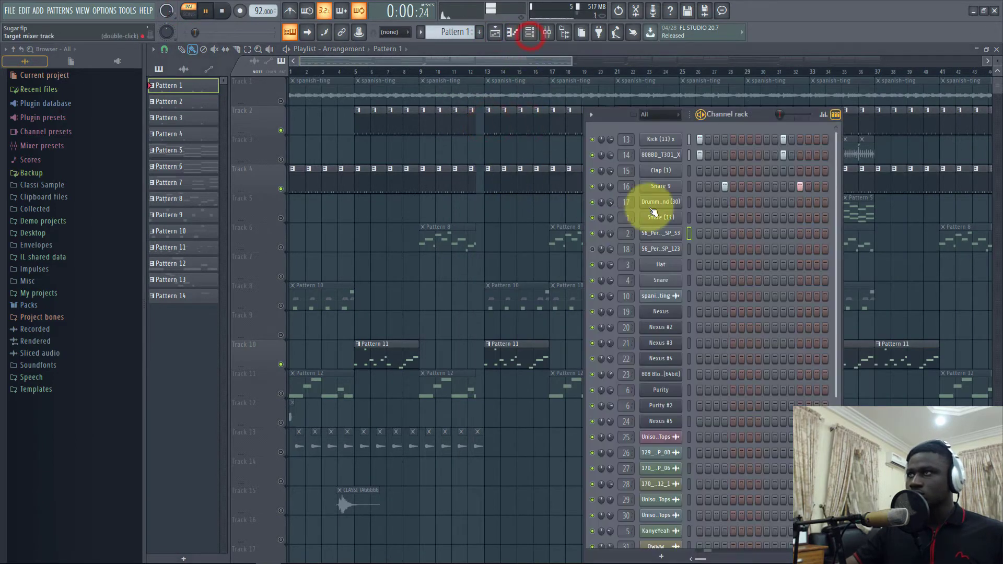
key(space)
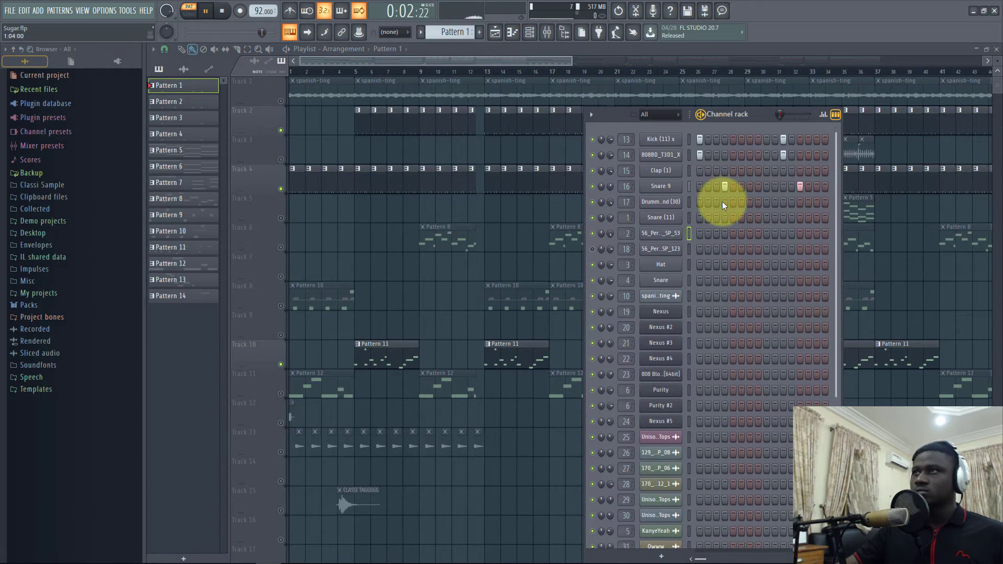
drag(840, 151, 935, 132)
key(space)
click(500, 61)
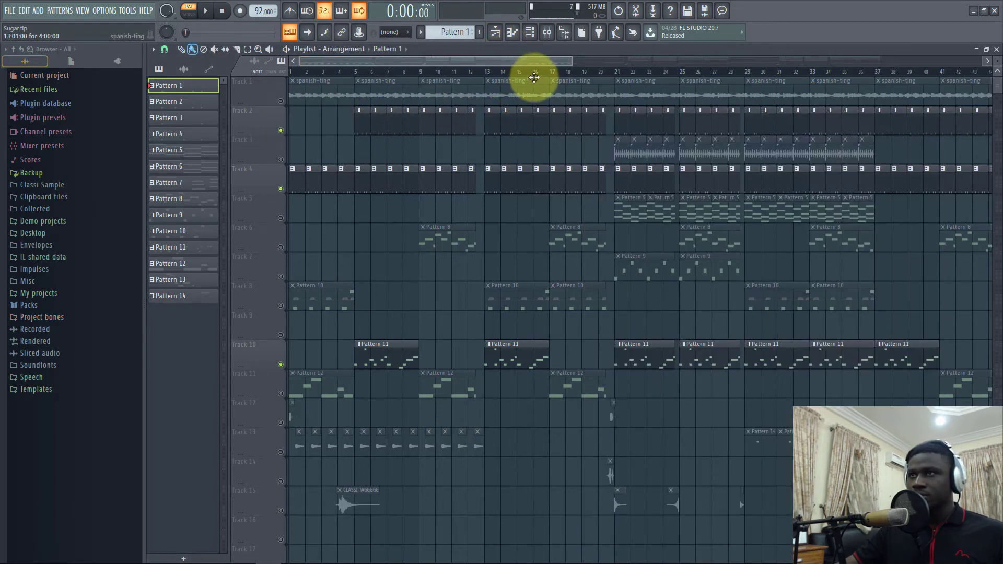
- Play the song from bar 19 with every track unmuted, then stop playback
scroll(540, 76, down, 3)
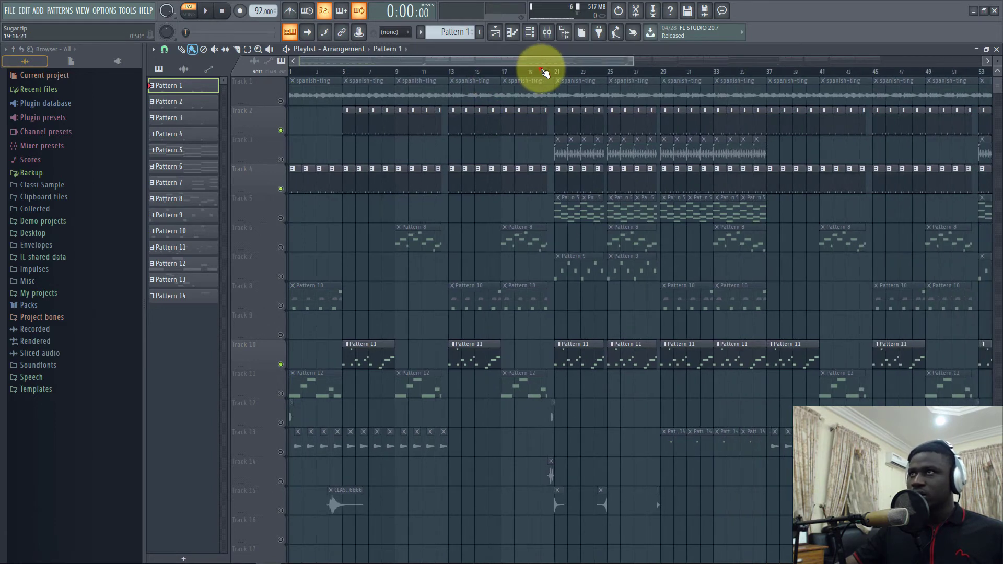
click(542, 70)
click(282, 100)
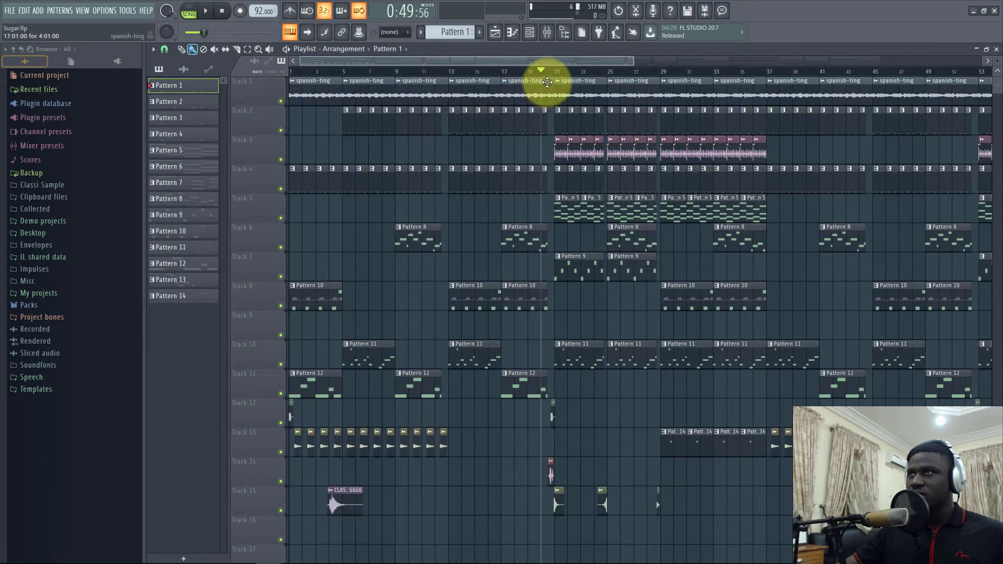
scroll(559, 79, up, 4)
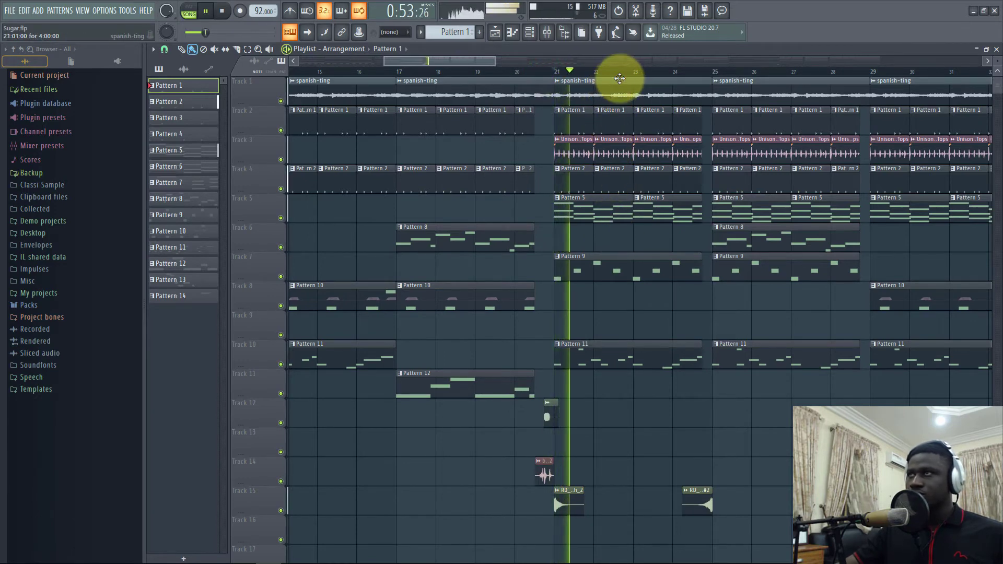
scroll(622, 75, down, 3)
scroll(621, 73, up, 2)
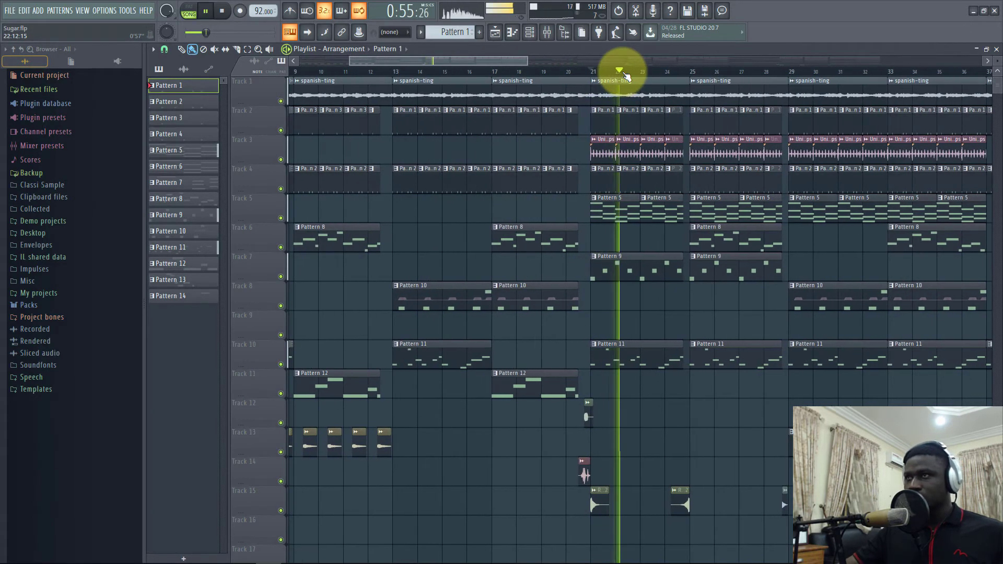
key(space)
- Audition Pattern 5's Nexus melody in a maximized piano roll, then close it
double_click(599, 205)
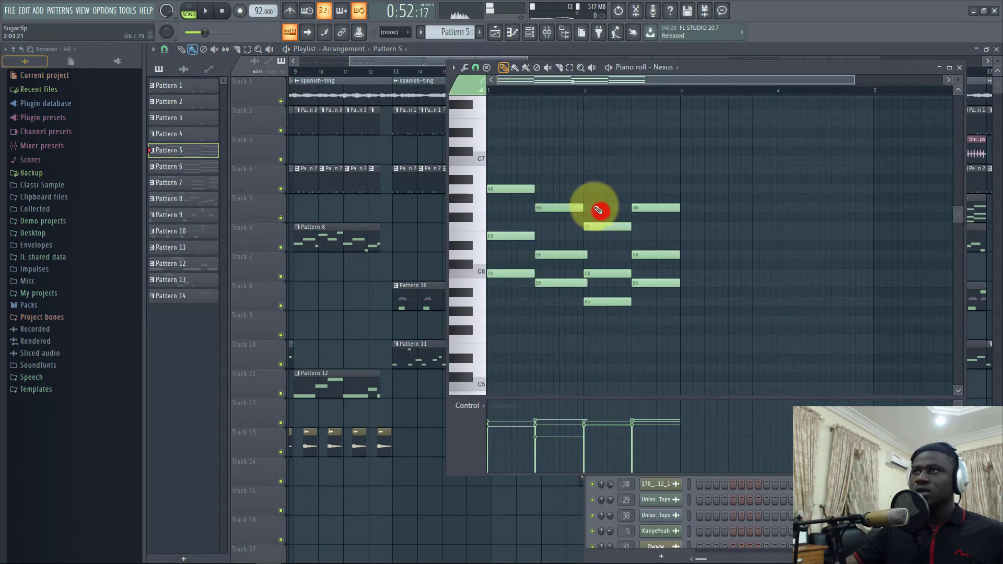
click(197, 8)
click(205, 11)
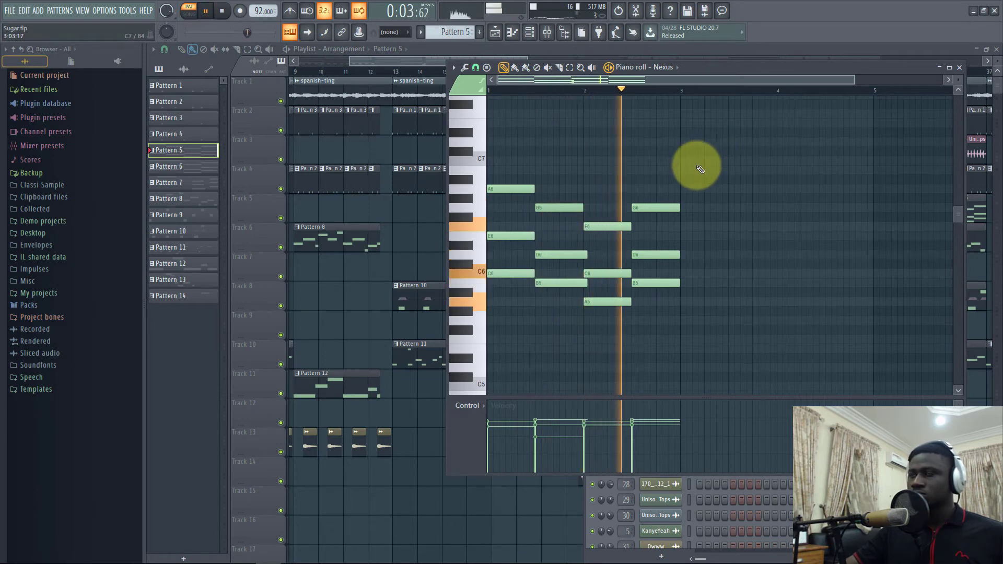
click(949, 67)
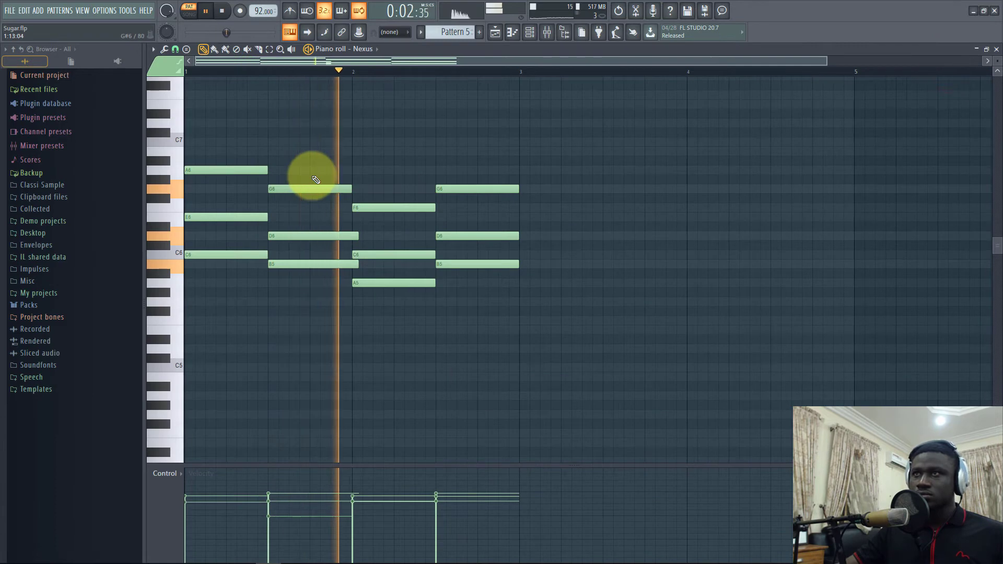
key(space)
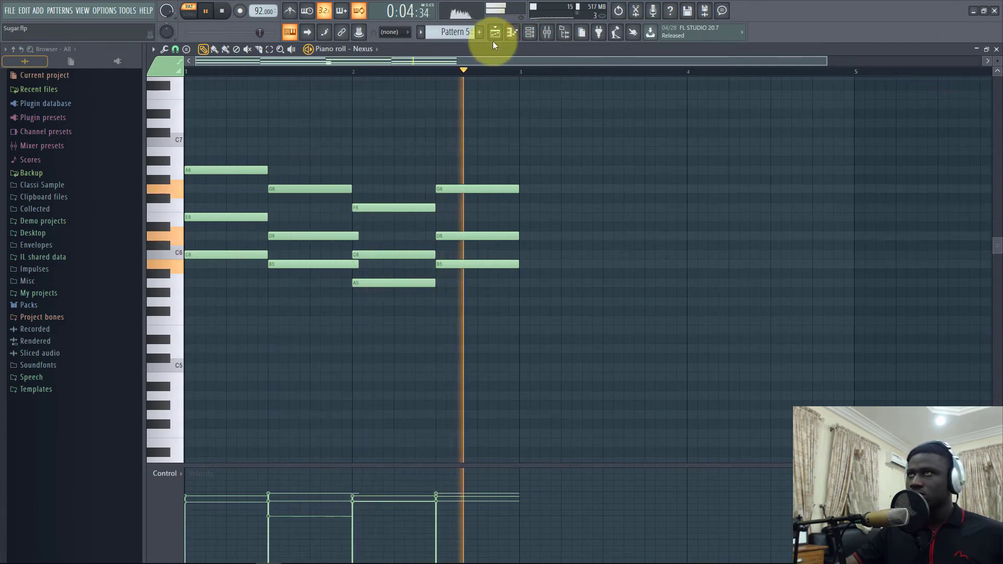
click(996, 48)
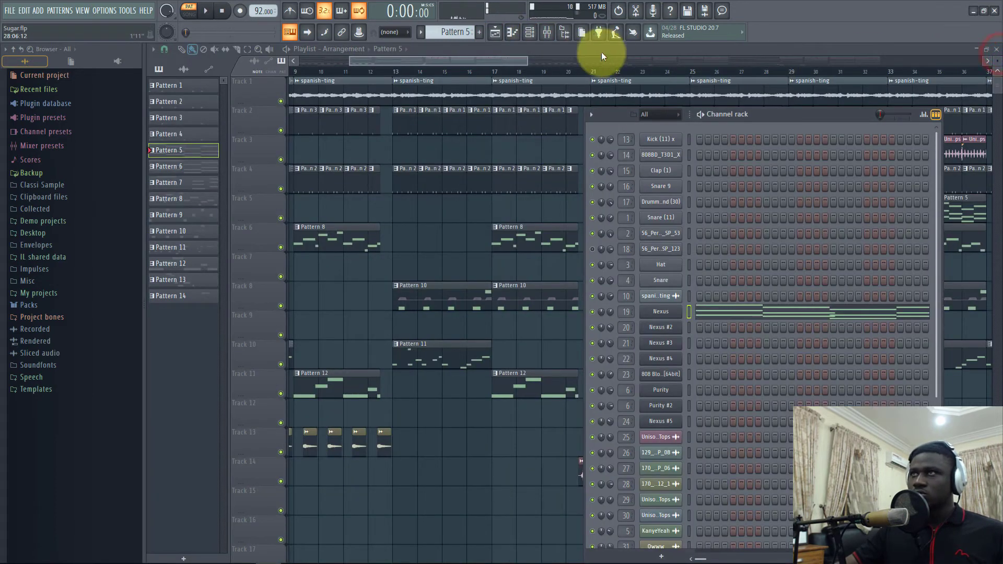
click(488, 60)
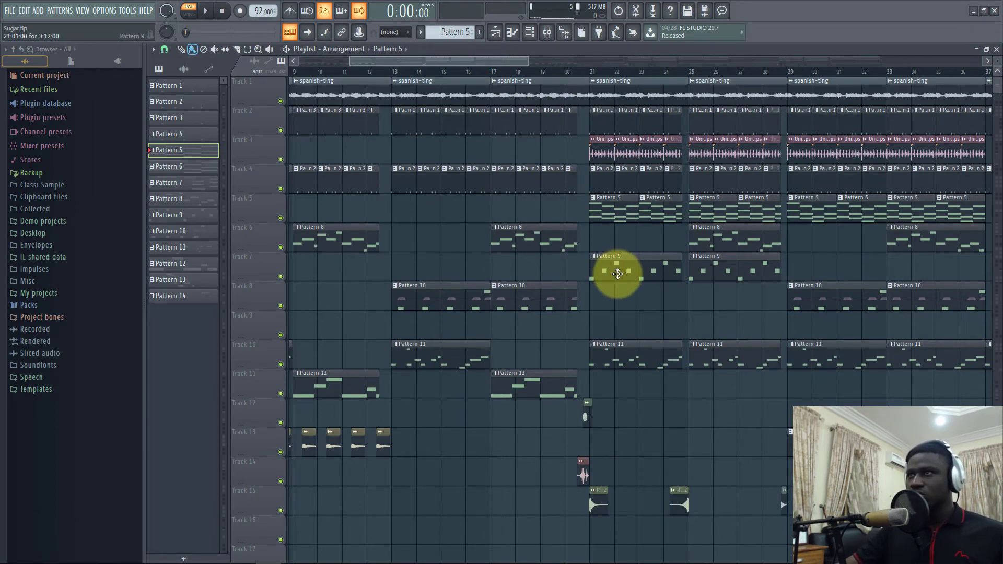
- Open Pattern 9's melody in the piano roll, fit it in view, and play it
double_click(617, 274)
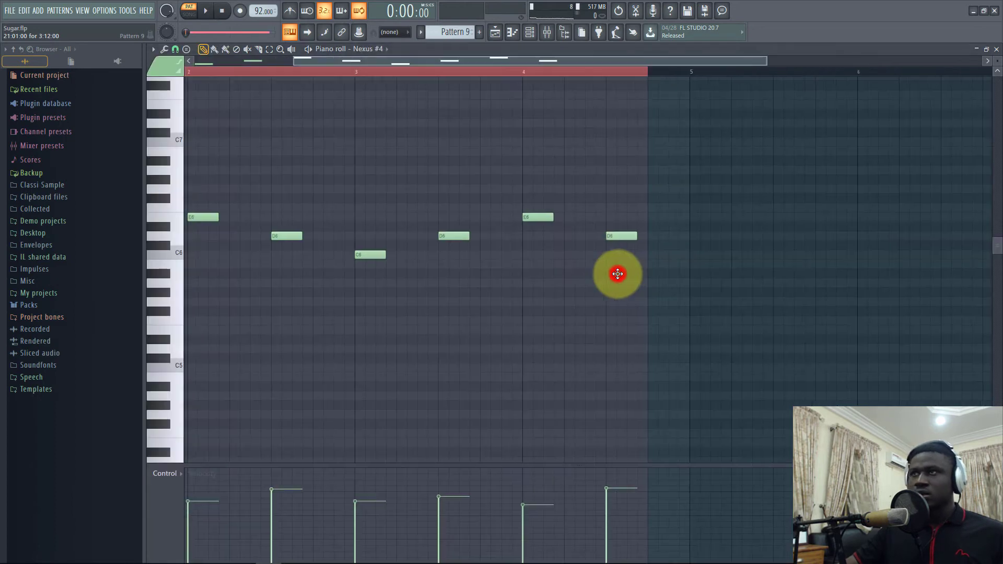
click(586, 59)
key(space)
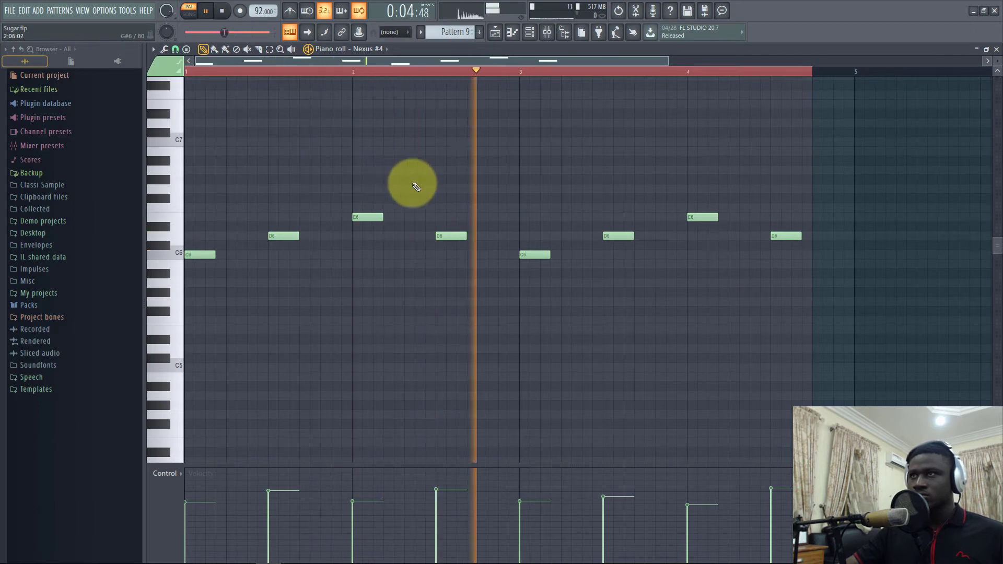
key(space)
- Check the Nexus #4 WW Rainforest Flute sound and replay the Pattern 9 melody
click(530, 32)
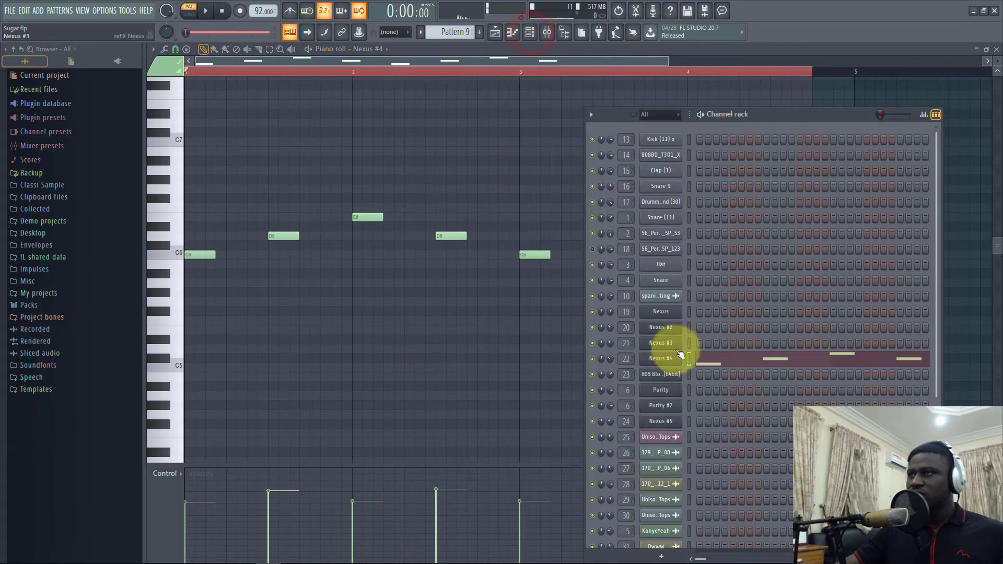
click(669, 359)
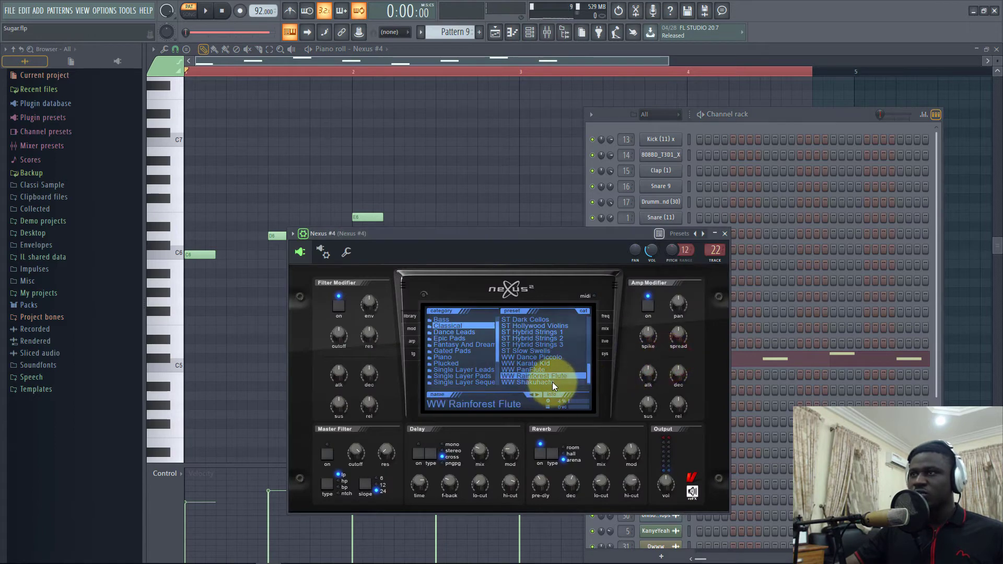
click(479, 58)
key(space)
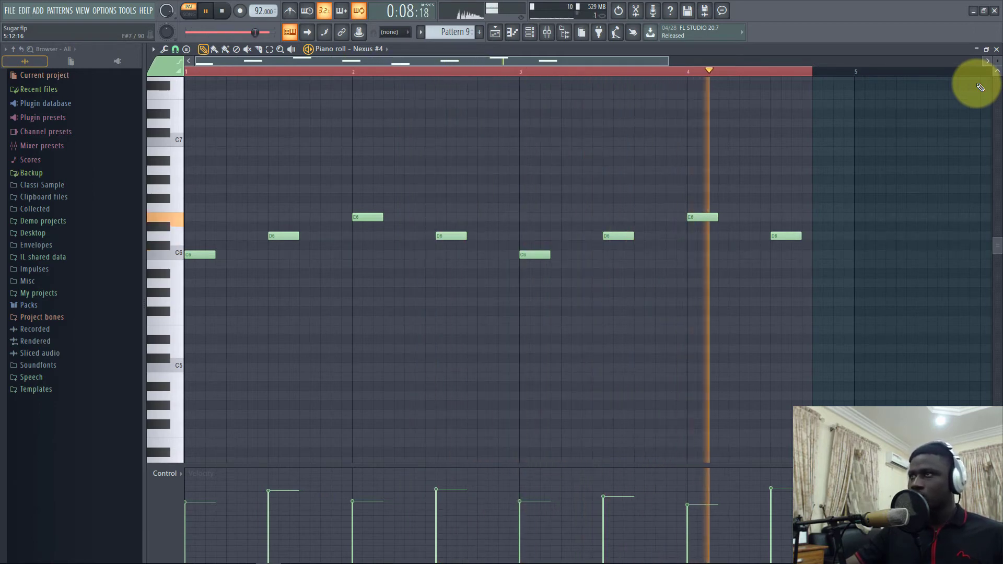
key(space)
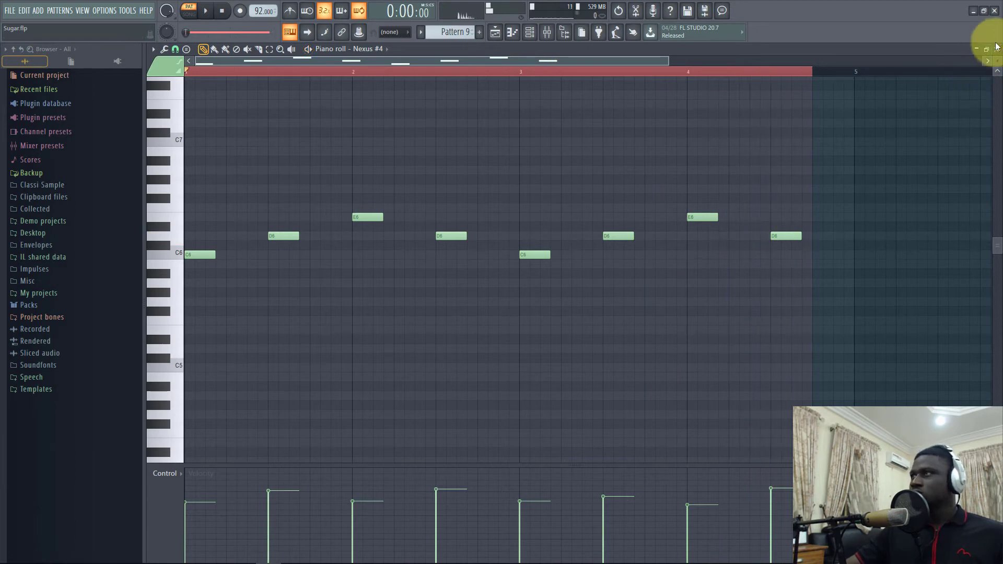
- Close Pattern 9's piano roll and audition Pattern 5's chords with the PN FM Piano Cheap preset
click(997, 50)
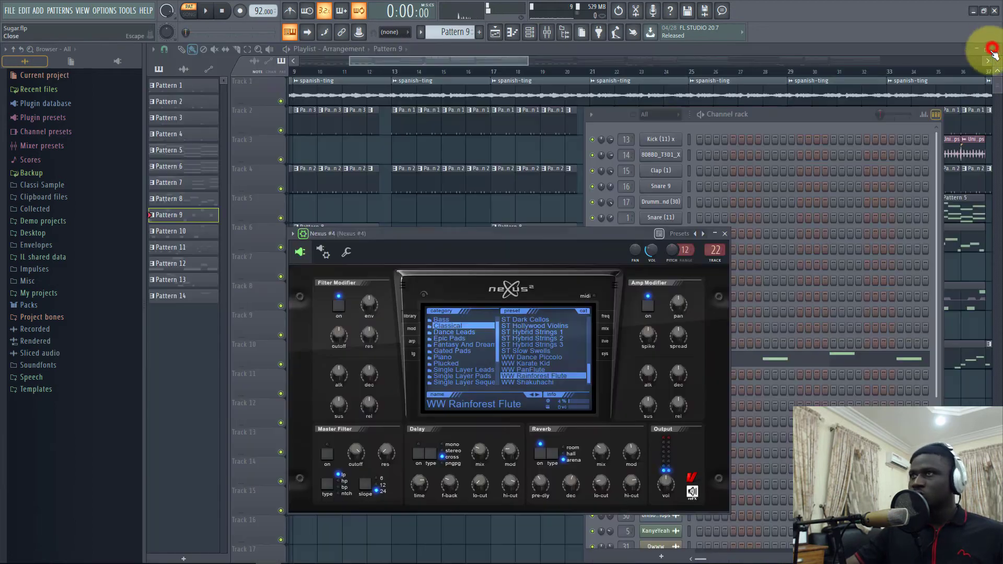
click(497, 49)
double_click(617, 214)
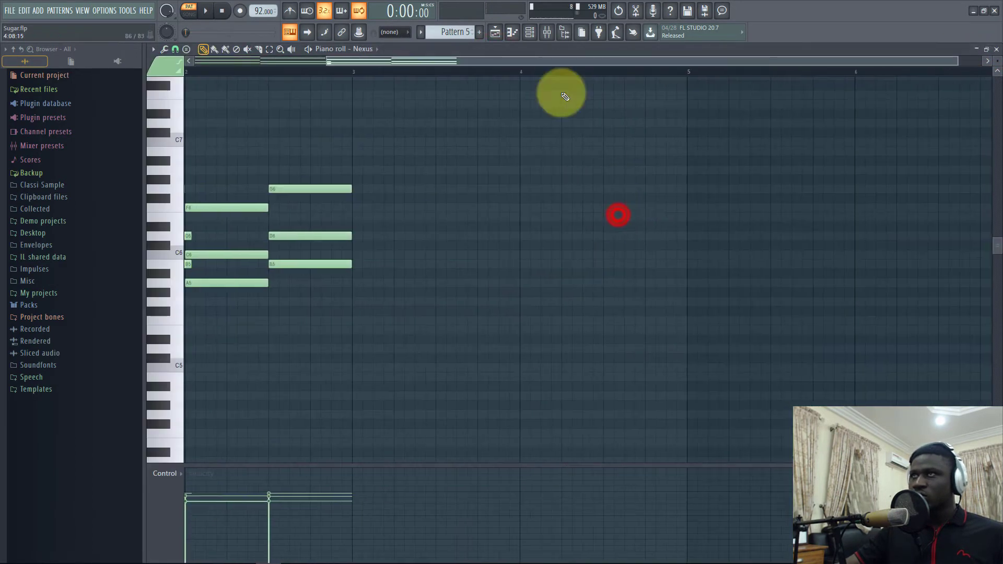
click(531, 32)
click(664, 313)
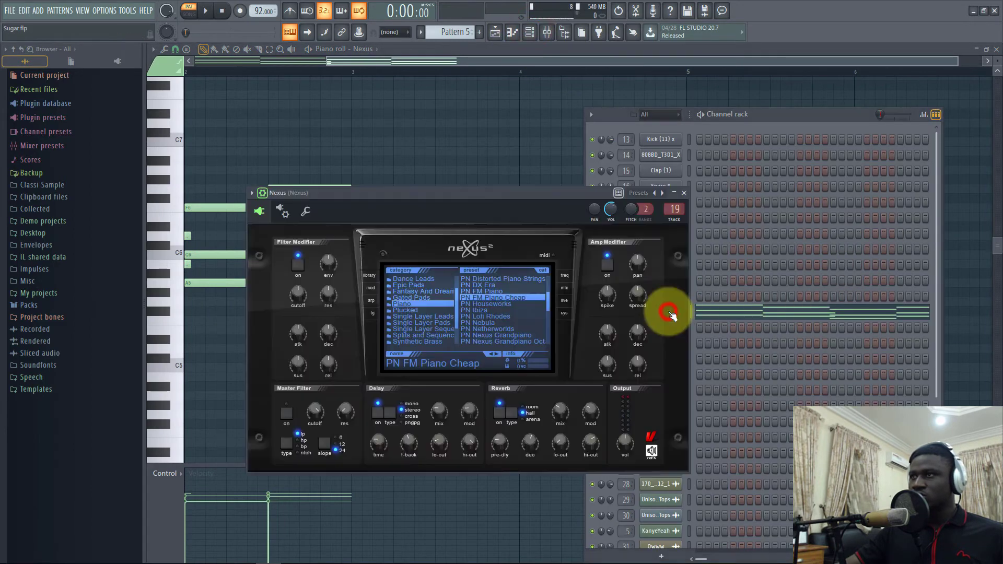
key(space)
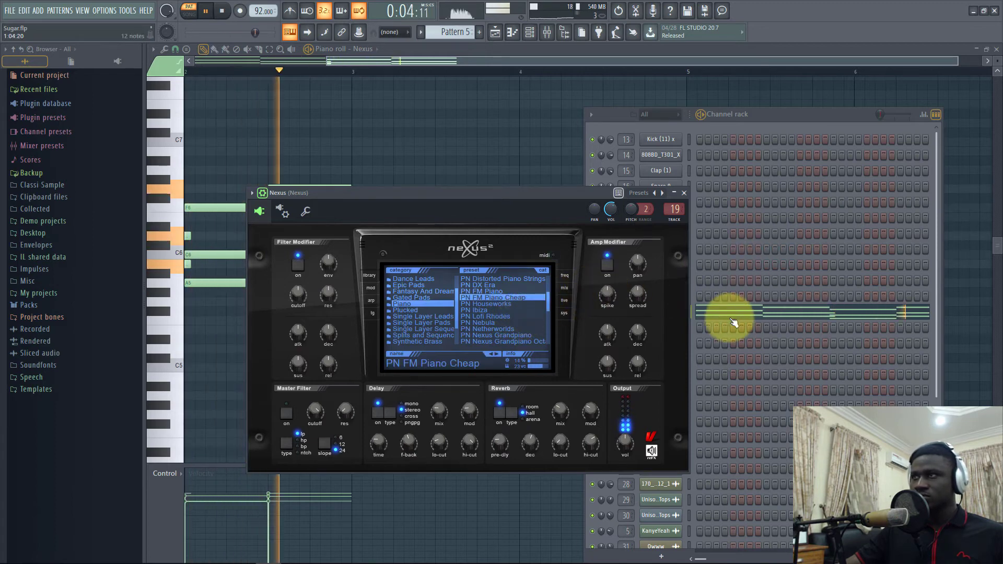
key(space)
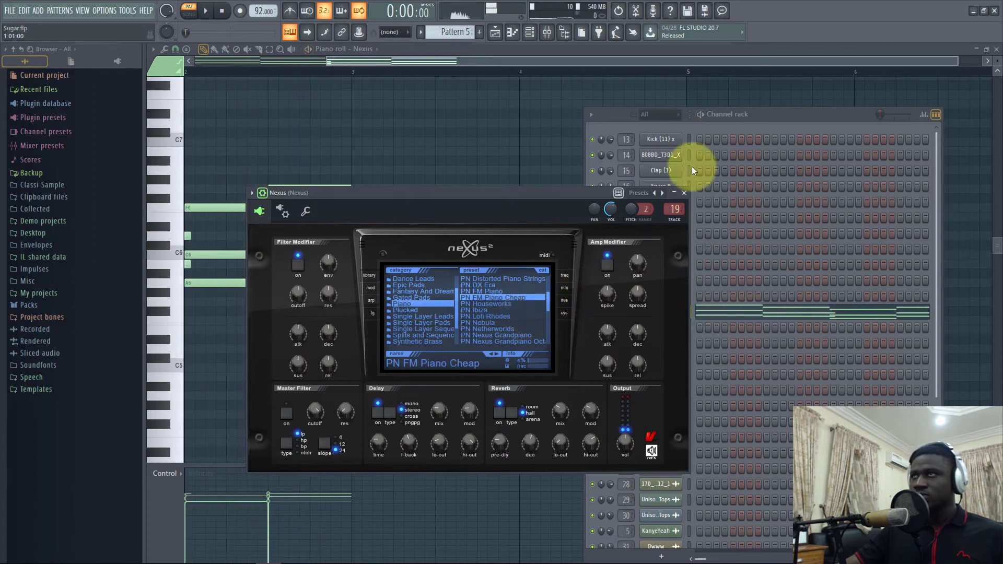
- Toggle the Channel rack over the Playlist and return to the arrangement
click(496, 32)
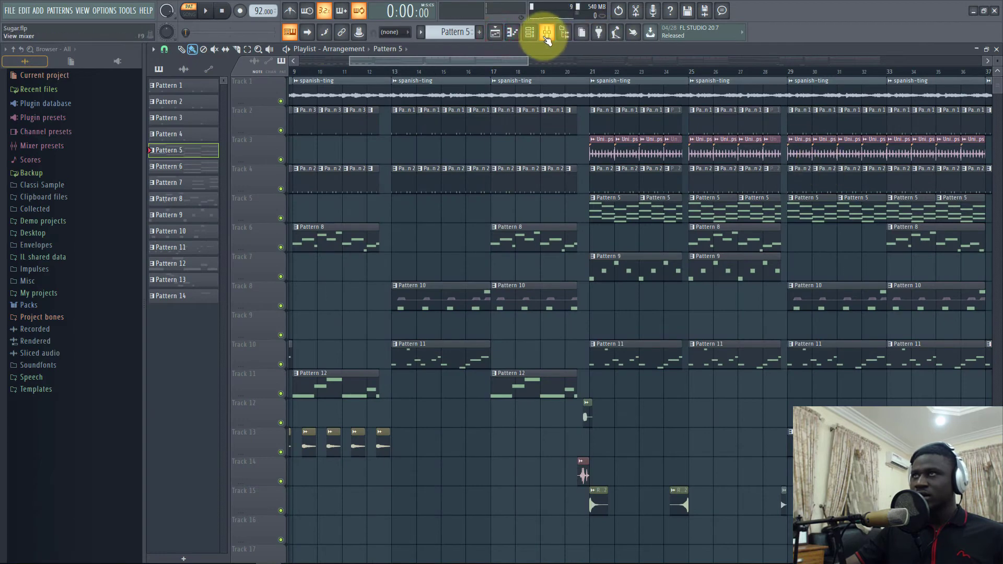
click(540, 34)
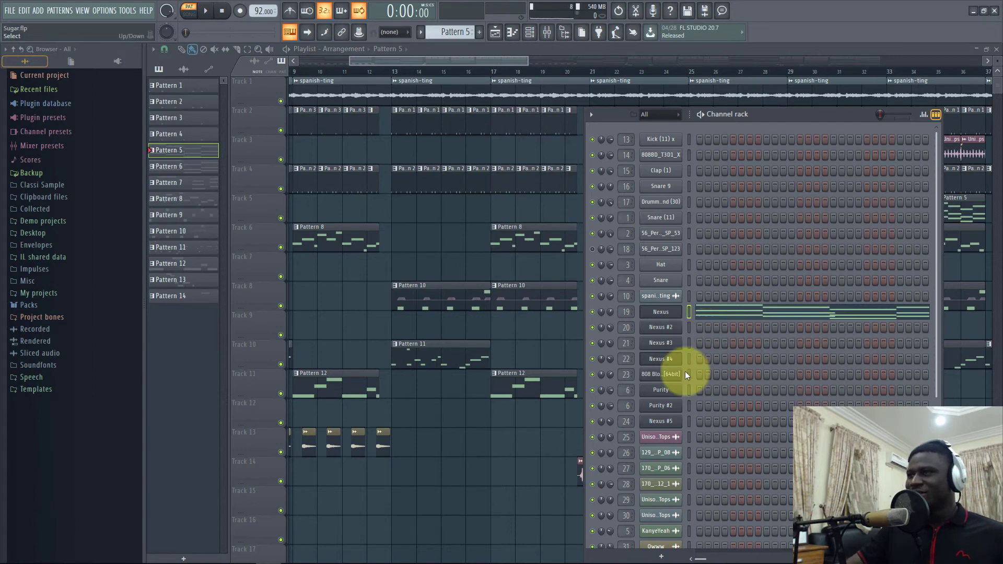
click(493, 61)
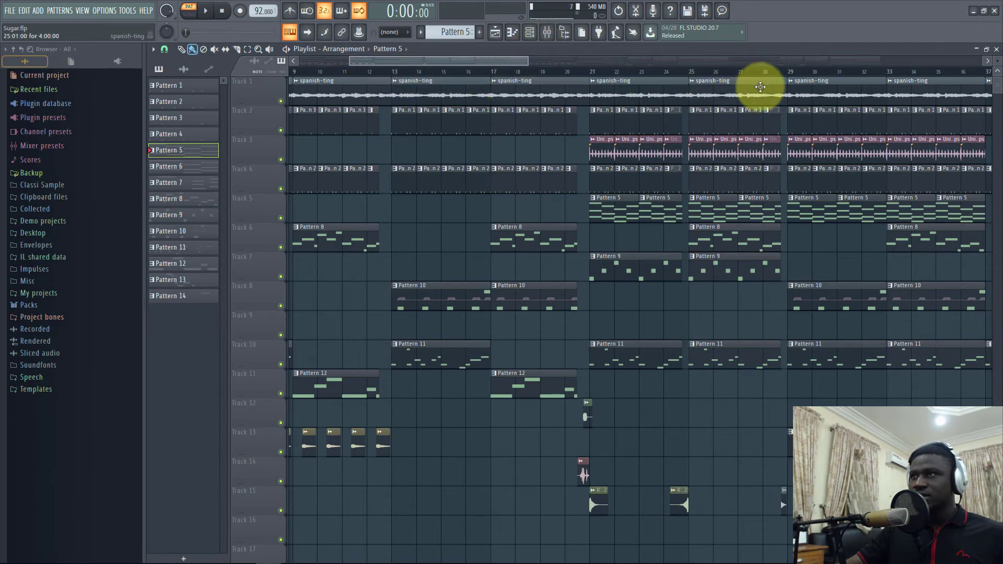
scroll(642, 80, down, 3)
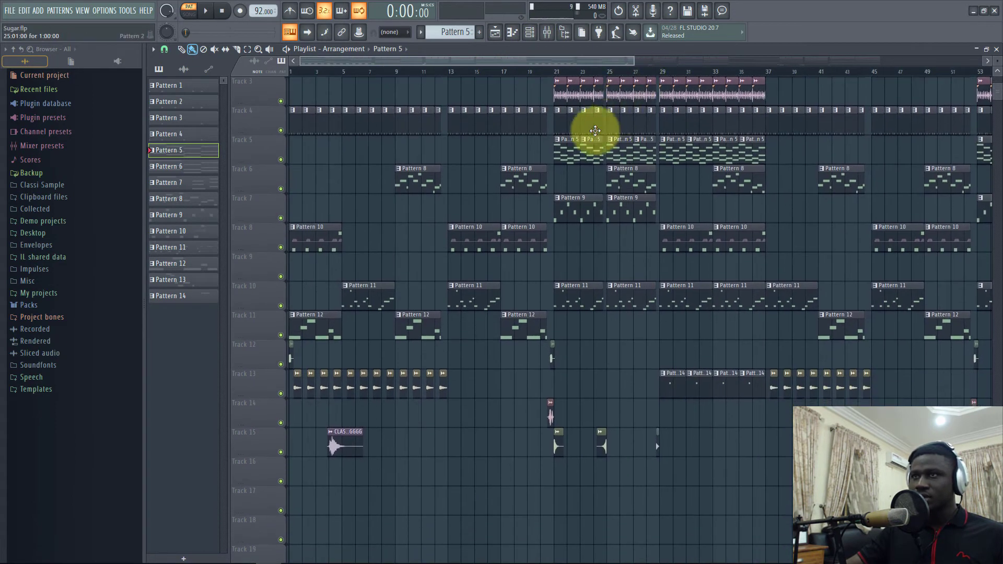
- Step through Patterns 9 to 13 in the Channel rack and open Purity's notes
click(529, 36)
scroll(464, 32, down, 4)
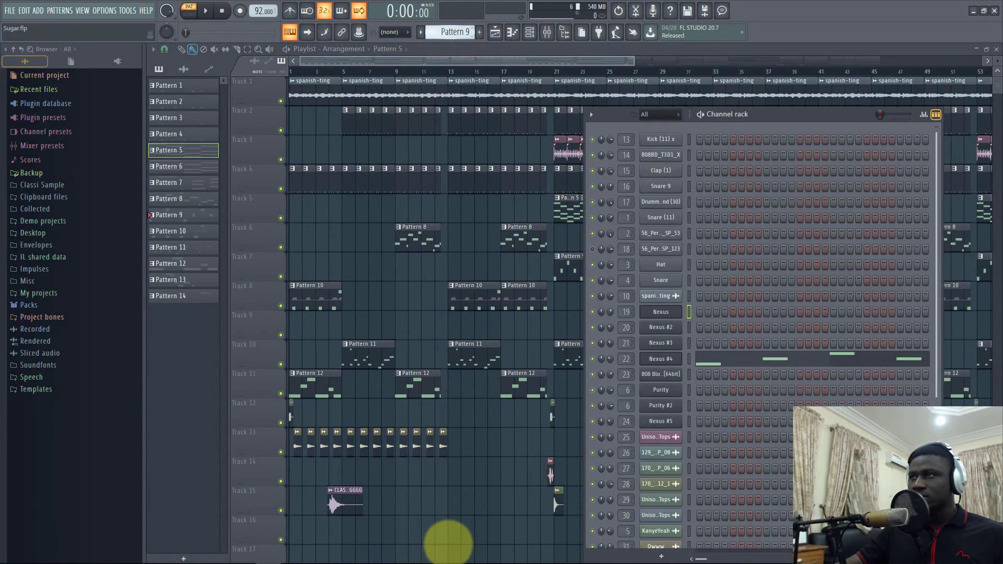
key(KP_Add)
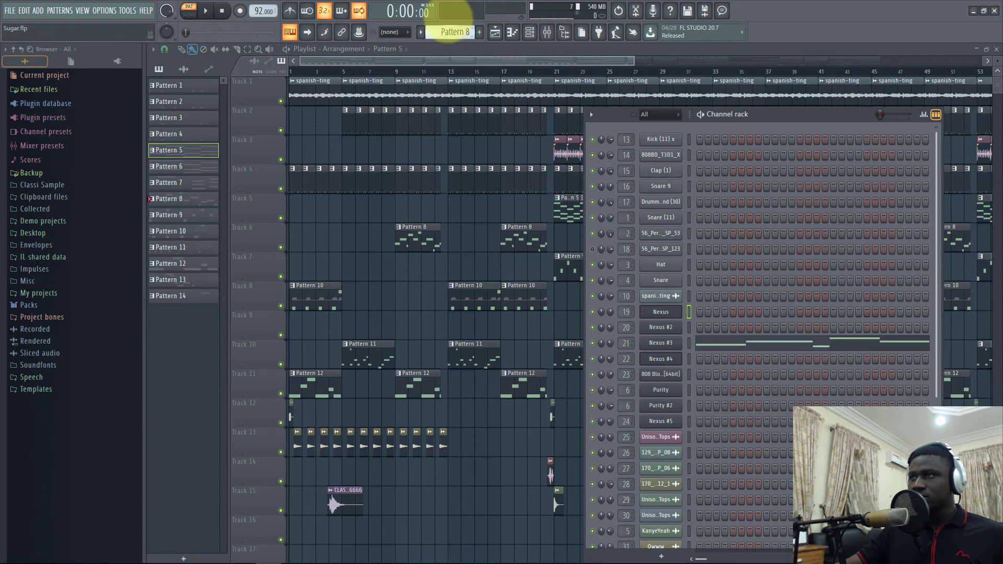
scroll(463, 31, down, 2)
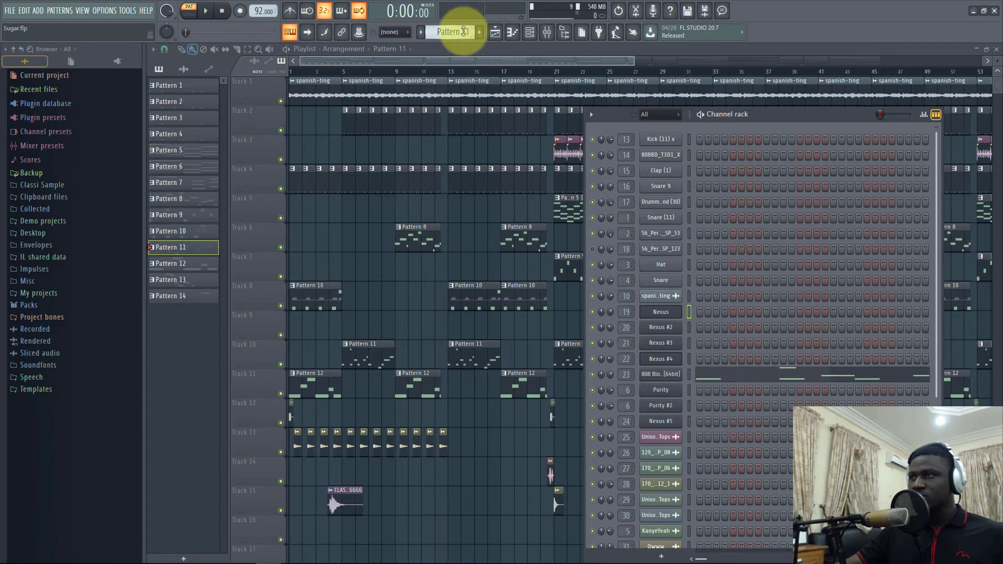
scroll(464, 31, down, 1)
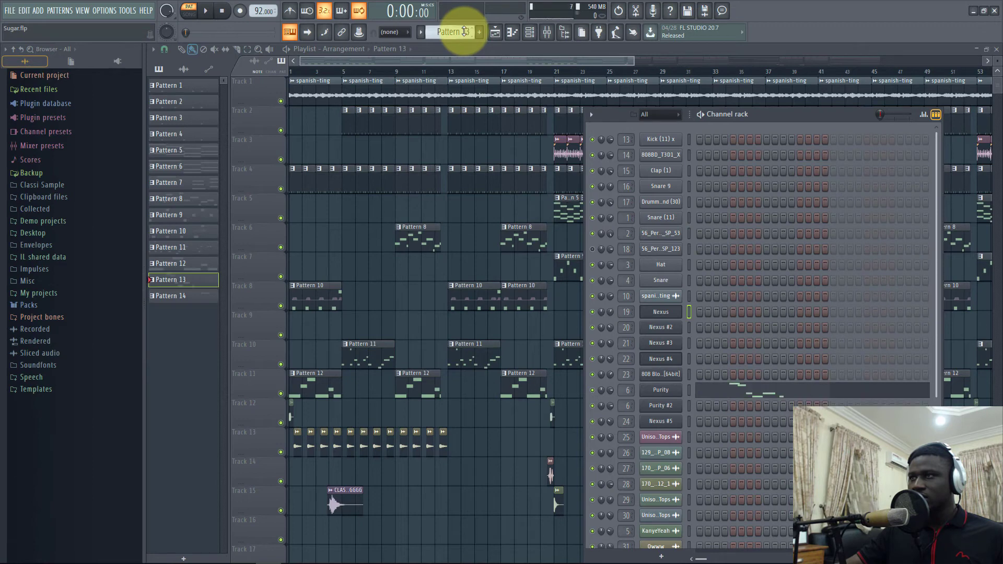
click(733, 391)
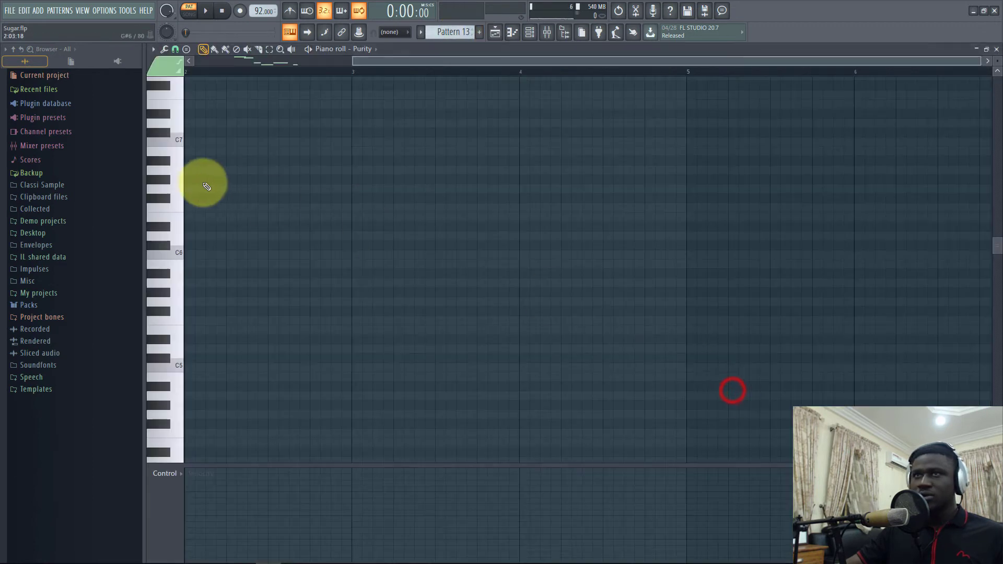
- Play the arrangement from around bar 27, stop it, and toggle the Mixer
click(495, 33)
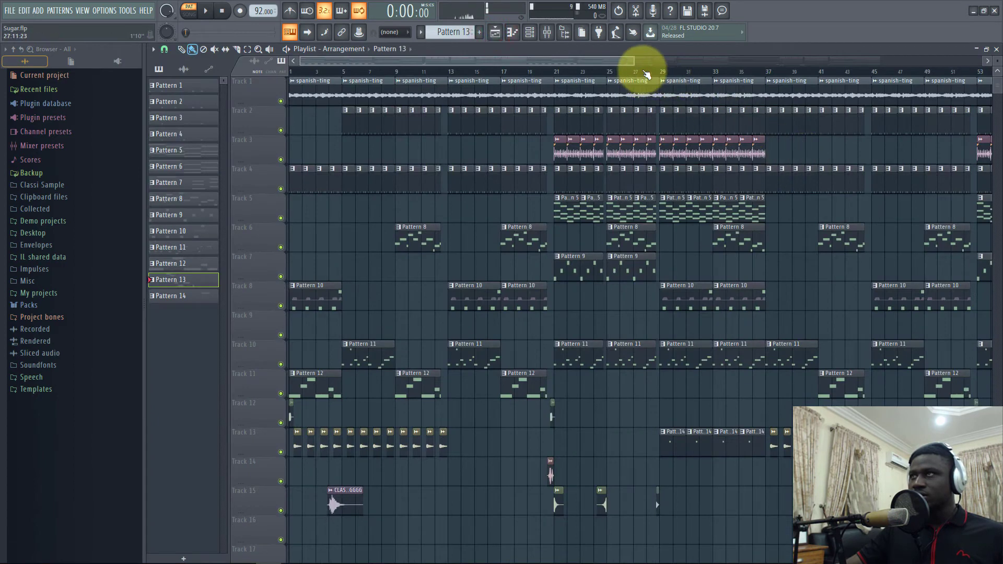
key(space)
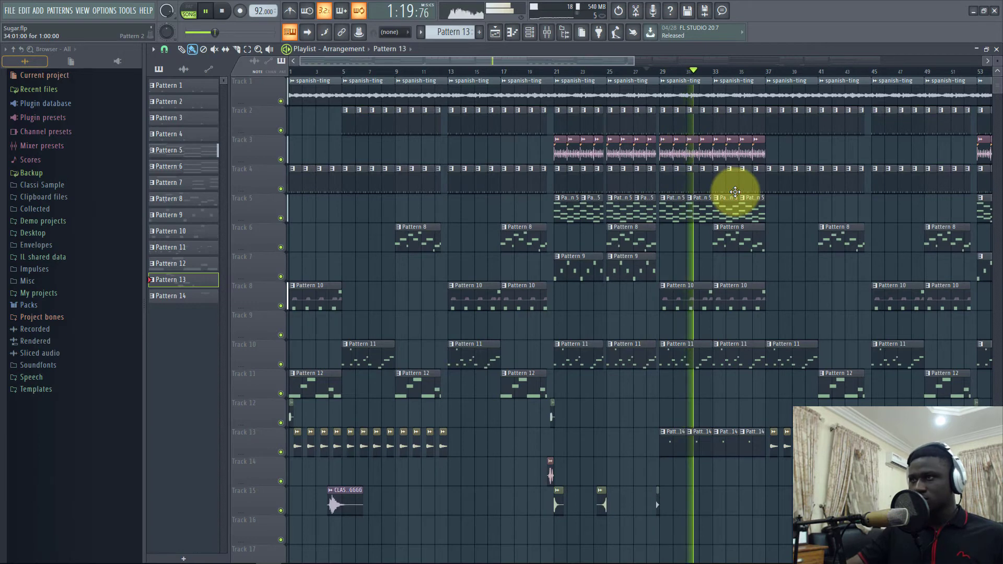
key(space)
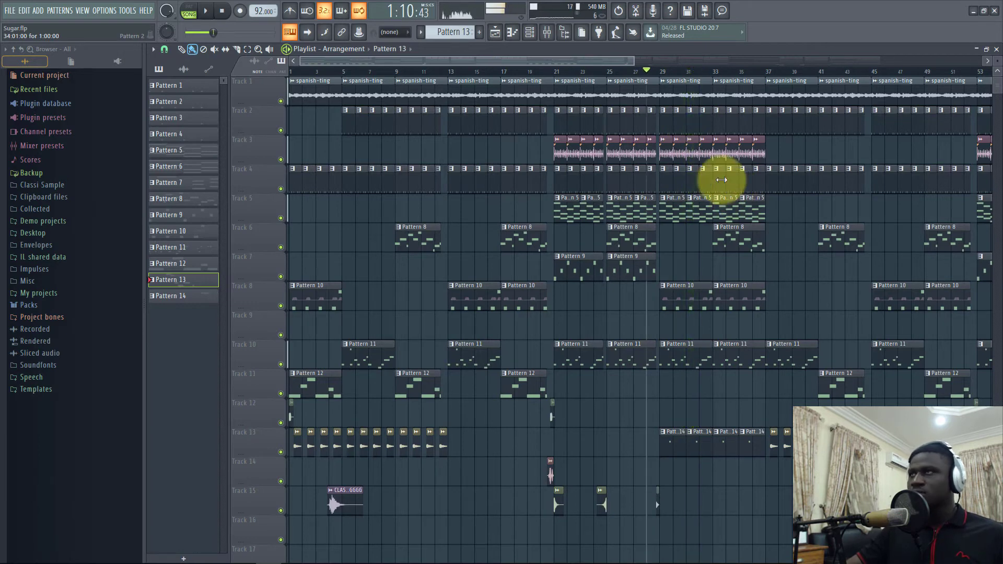
click(548, 34)
click(544, 31)
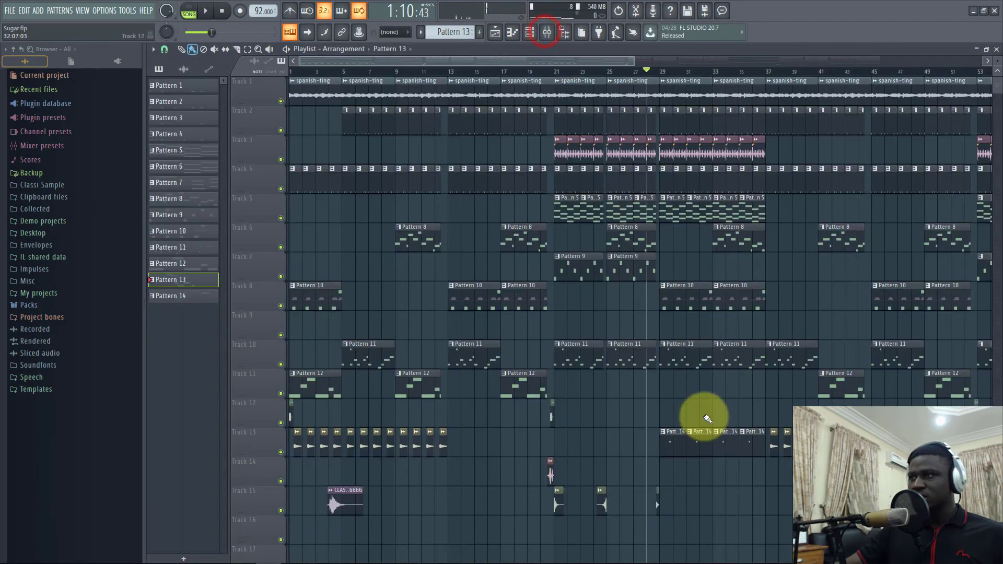
- Open Pattern 14's notes and select the Purity #2 channel in its piano roll
double_click(697, 448)
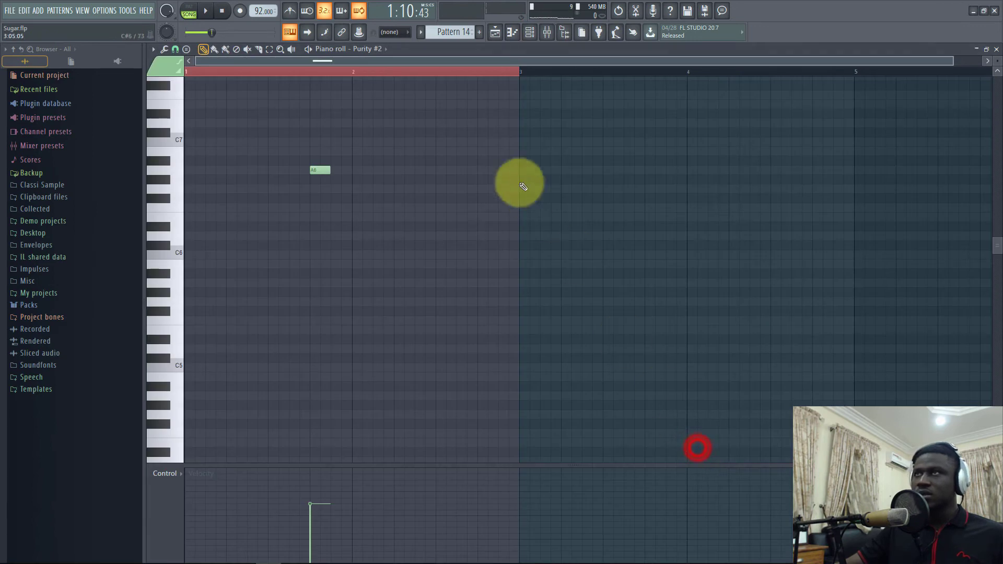
click(529, 40)
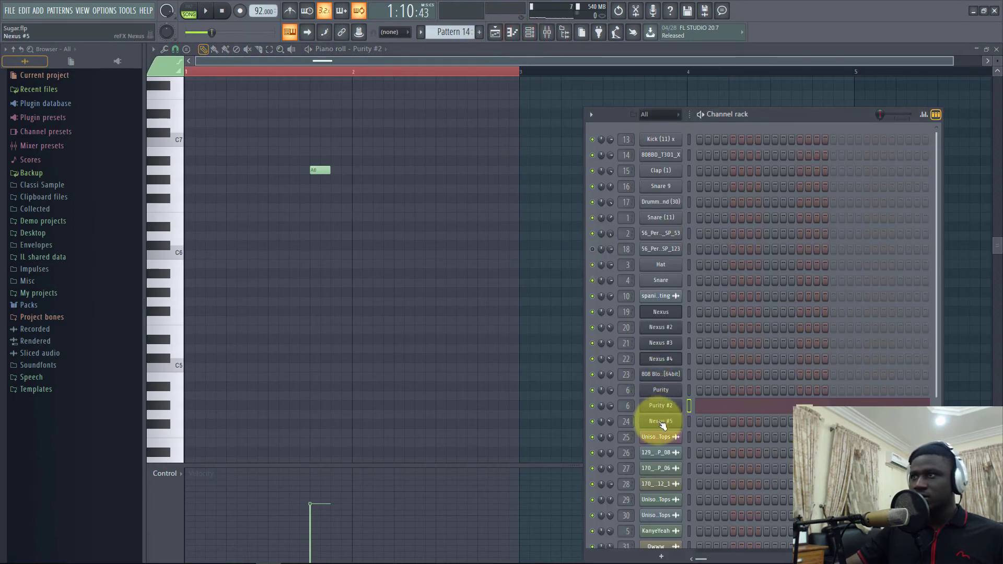
click(674, 406)
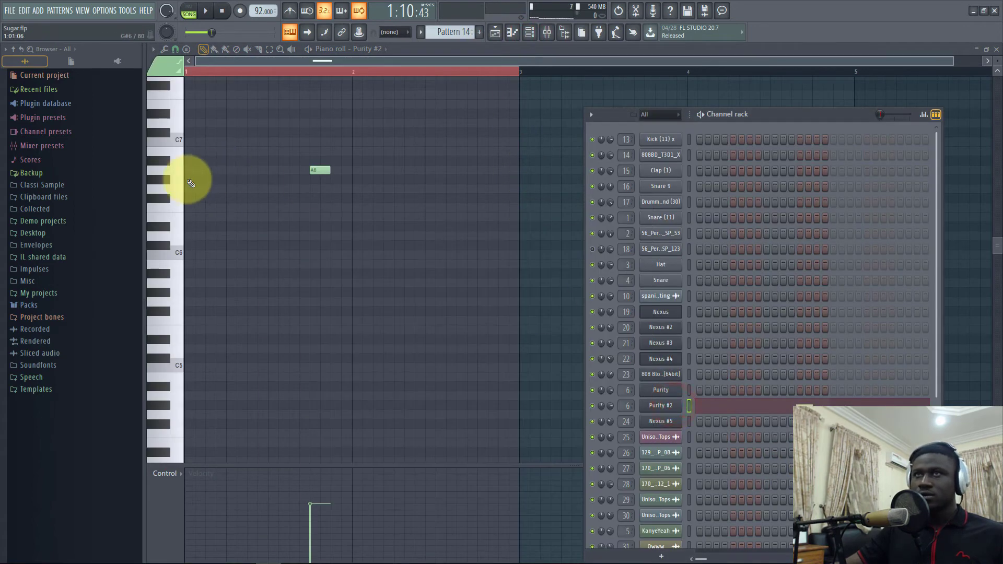
click(174, 168)
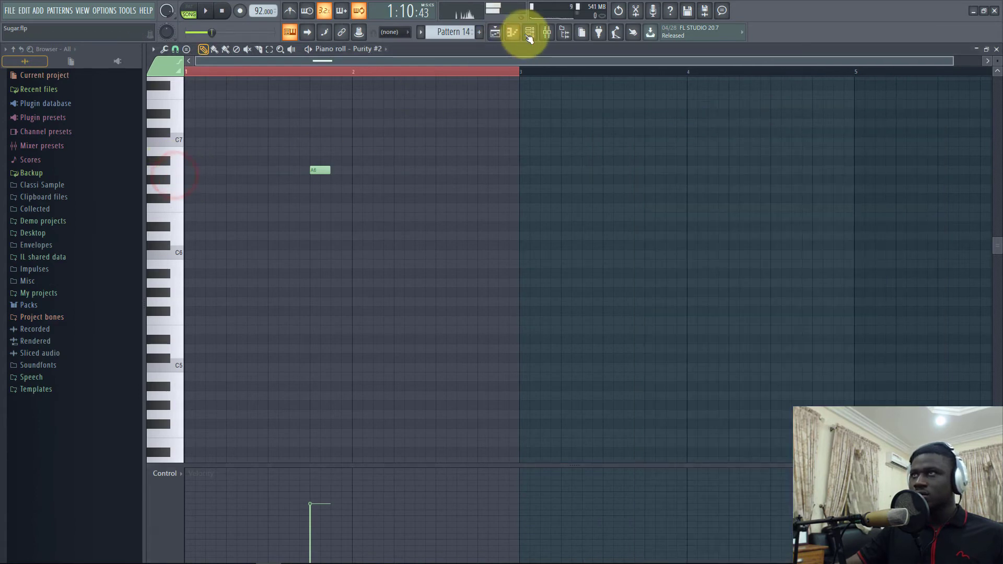
- Play the arrangement, inspect a Pattern 14 clip's notes, then stop and close the piano roll
click(494, 34)
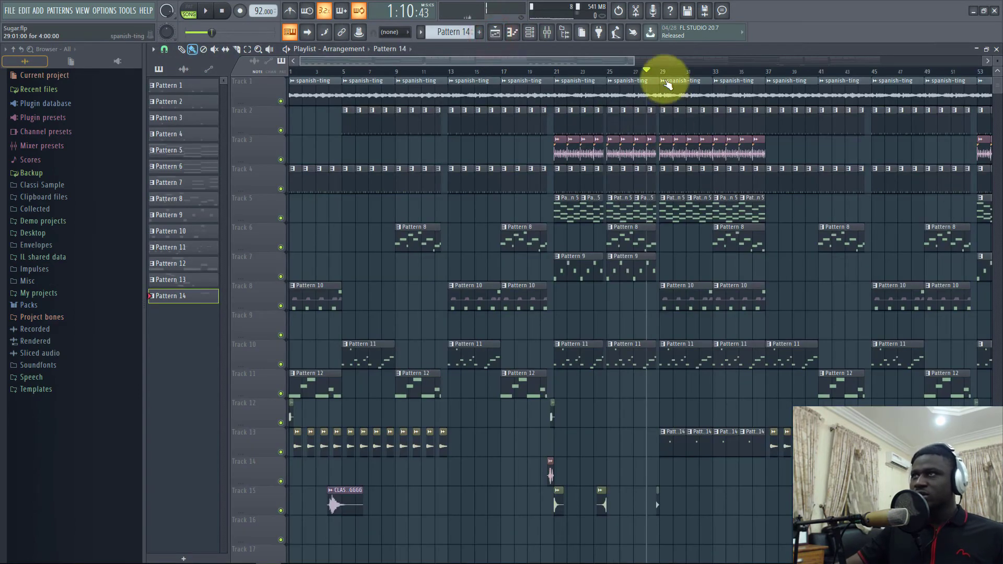
scroll(666, 80, down, 2)
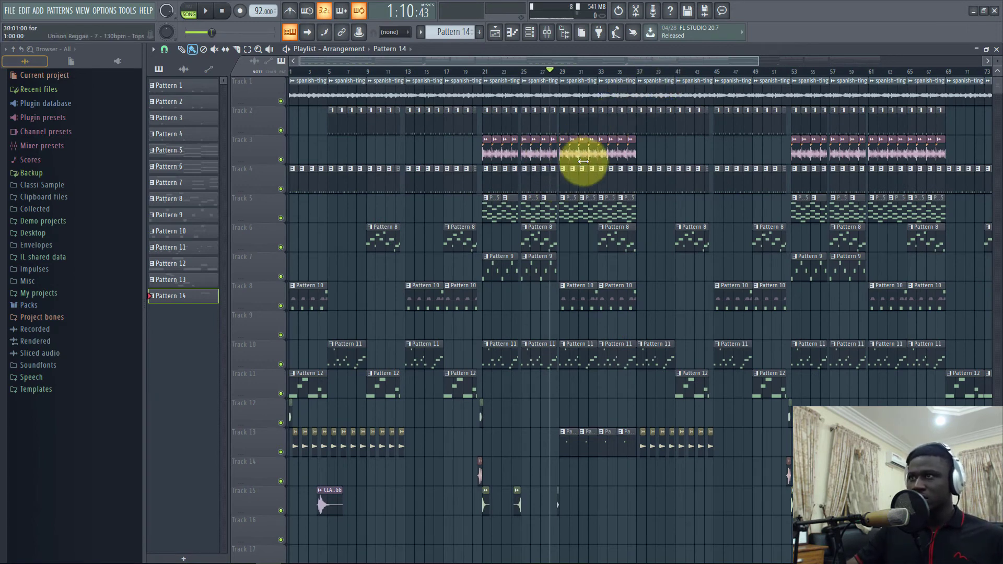
key(space)
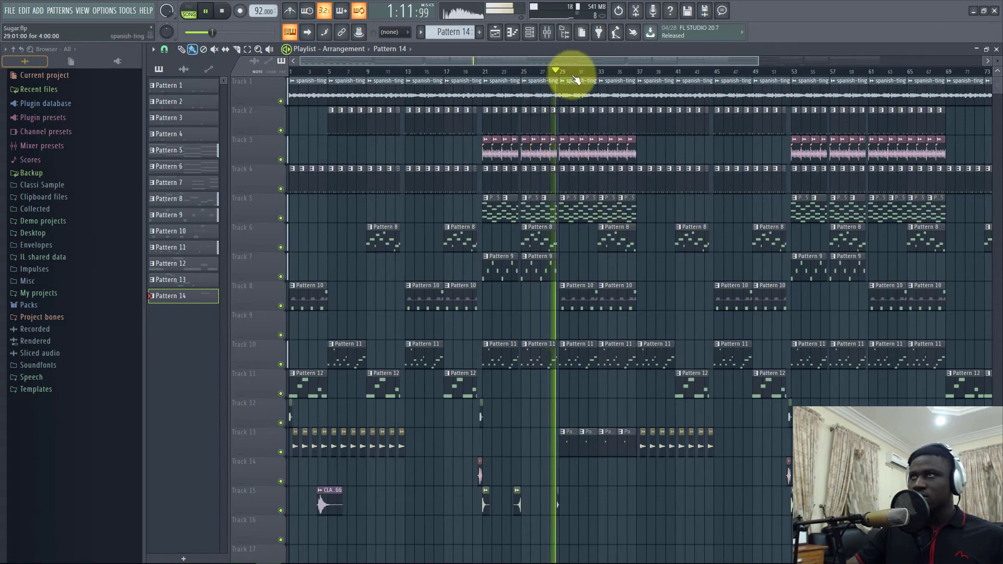
scroll(573, 76, up, 5)
scroll(543, 262, down, 4)
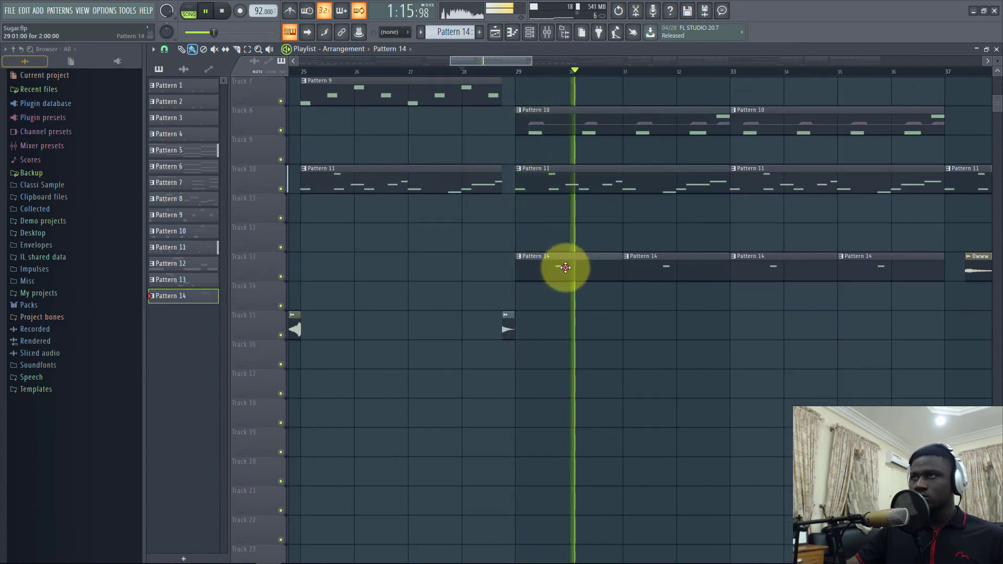
double_click(566, 268)
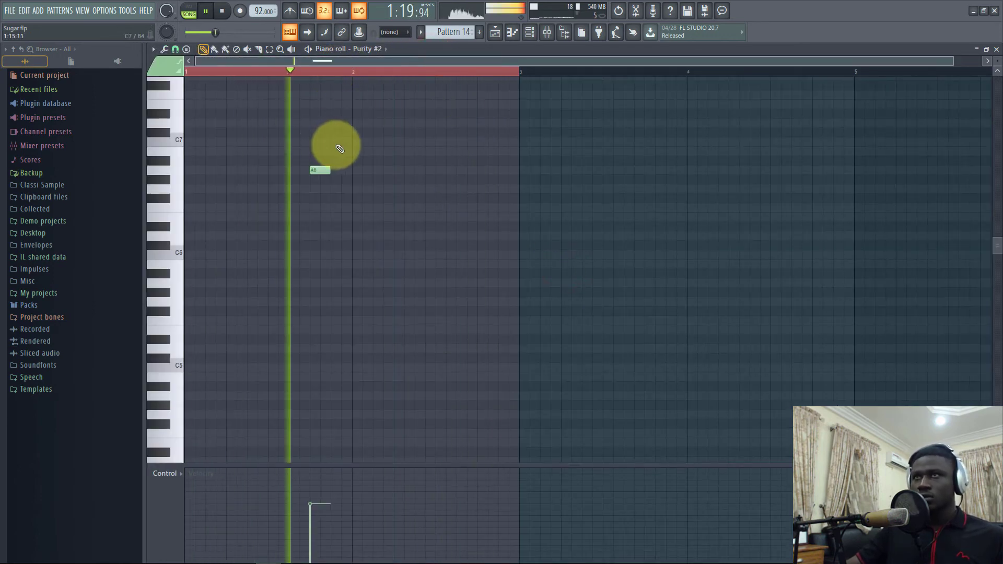
key(space)
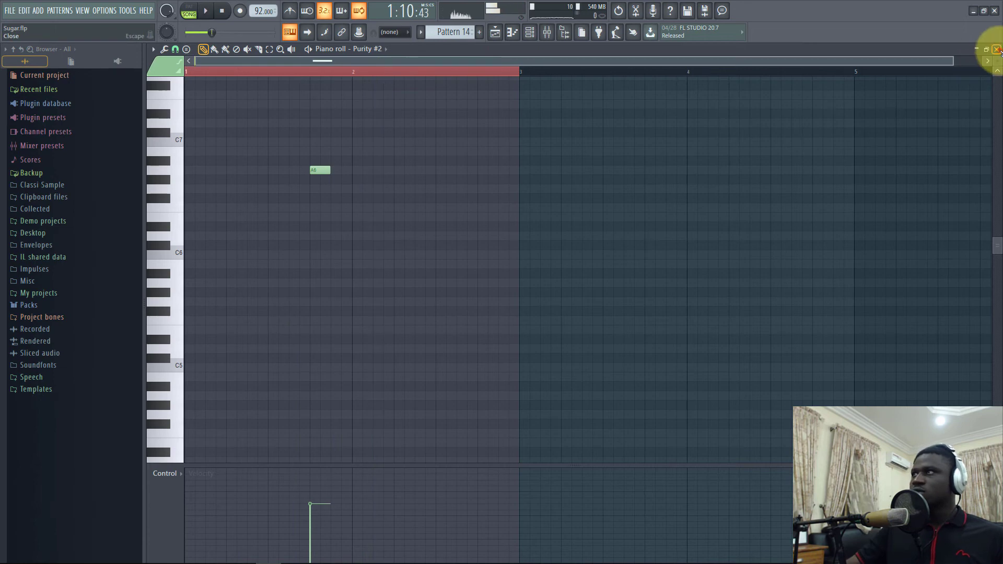
click(997, 49)
click(519, 59)
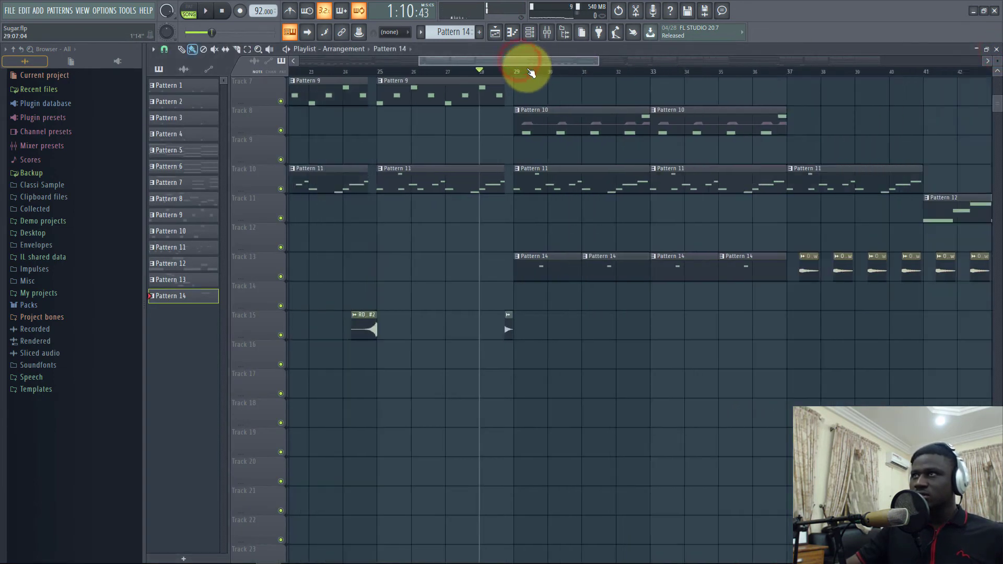
scroll(528, 72, down, 4)
scroll(650, 351, up, 5)
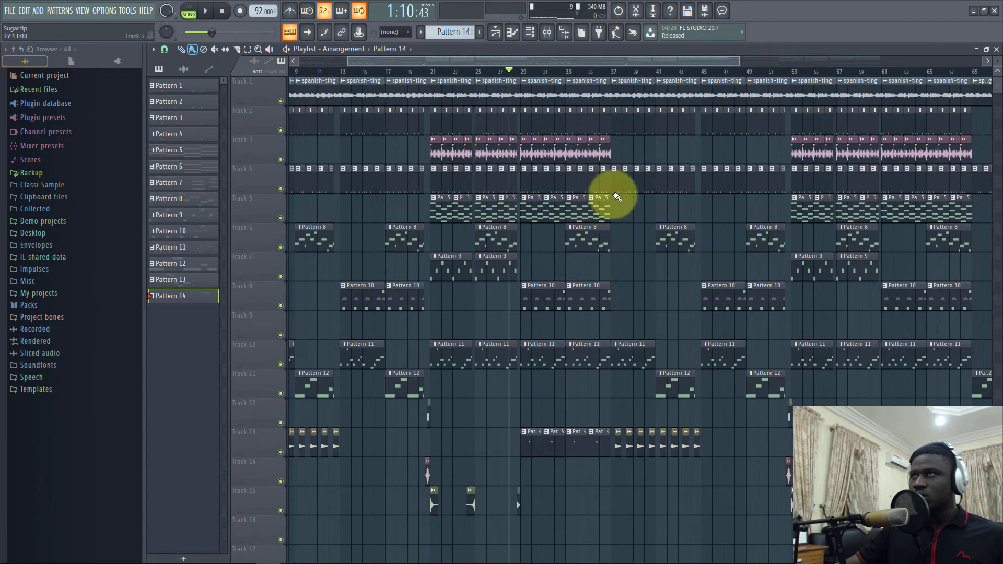
scroll(563, 73, down, 3)
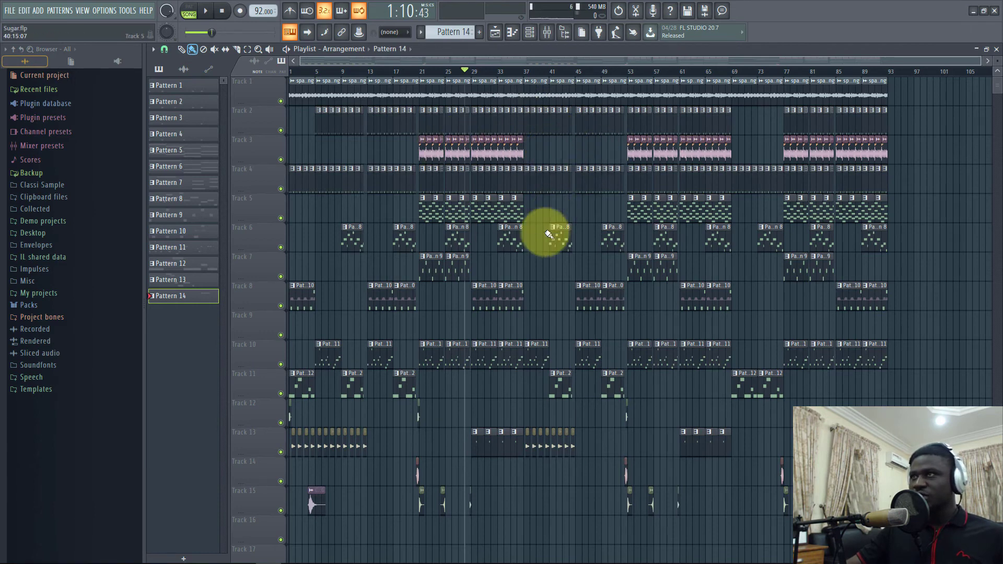
click(726, 69)
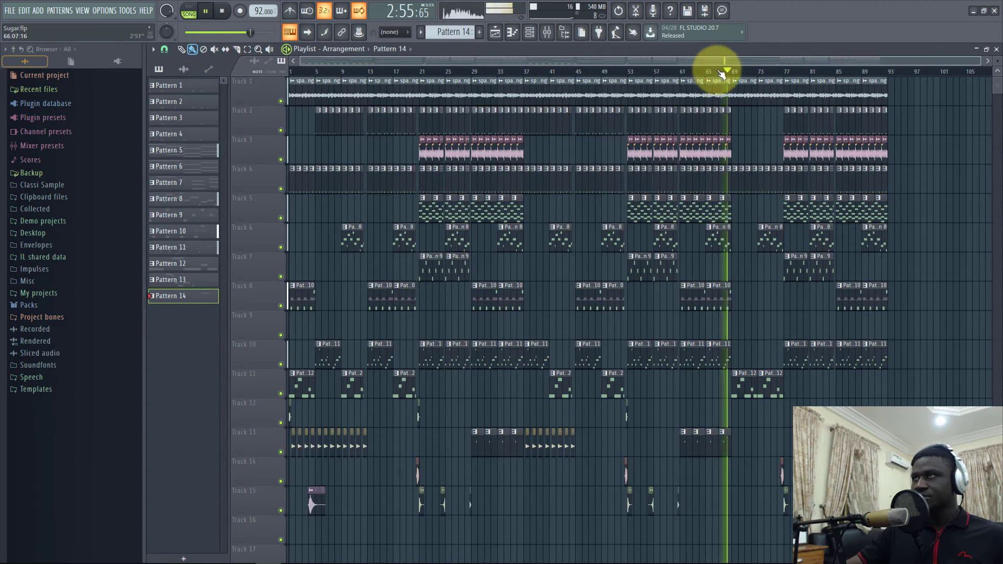
scroll(721, 79, up, 3)
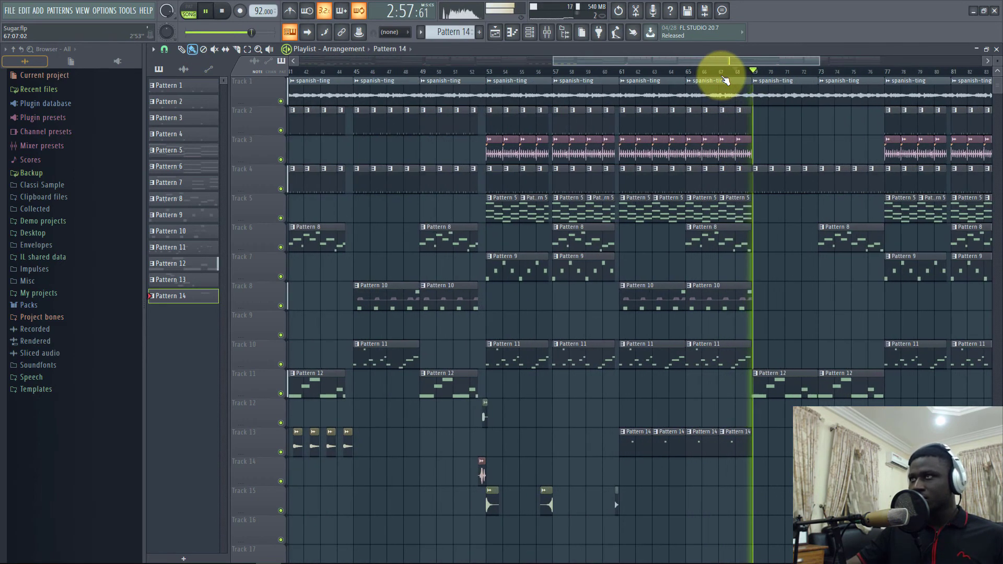
drag(738, 62, 808, 70)
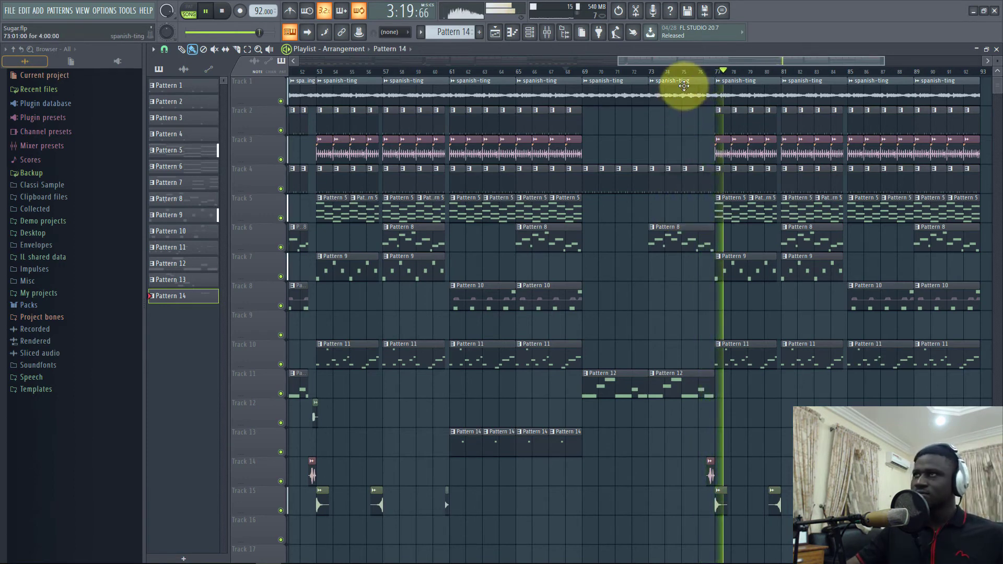
key(space)
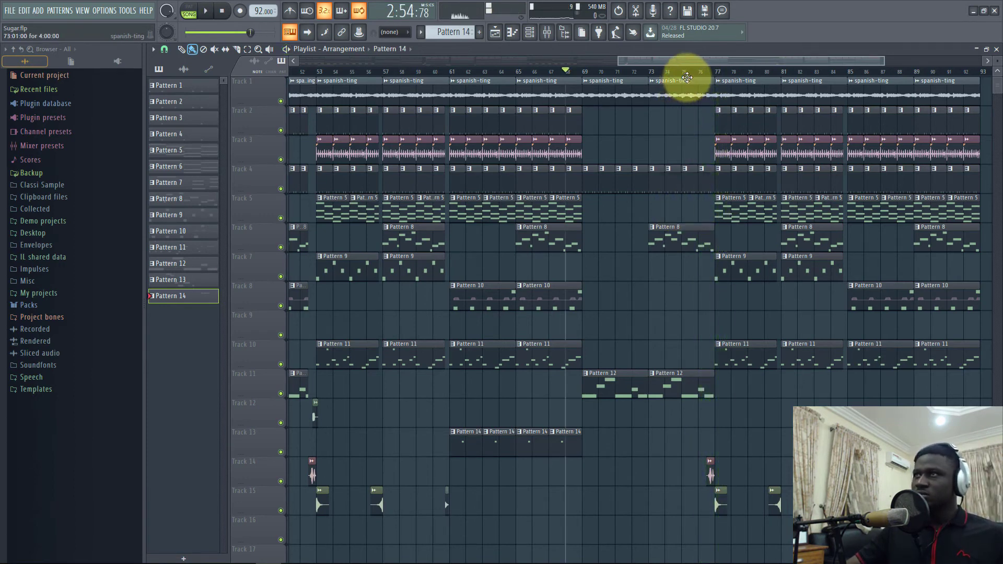
- Zoom the Playlist out and drag the playhead to about bar 19
scroll(696, 77, down, 4)
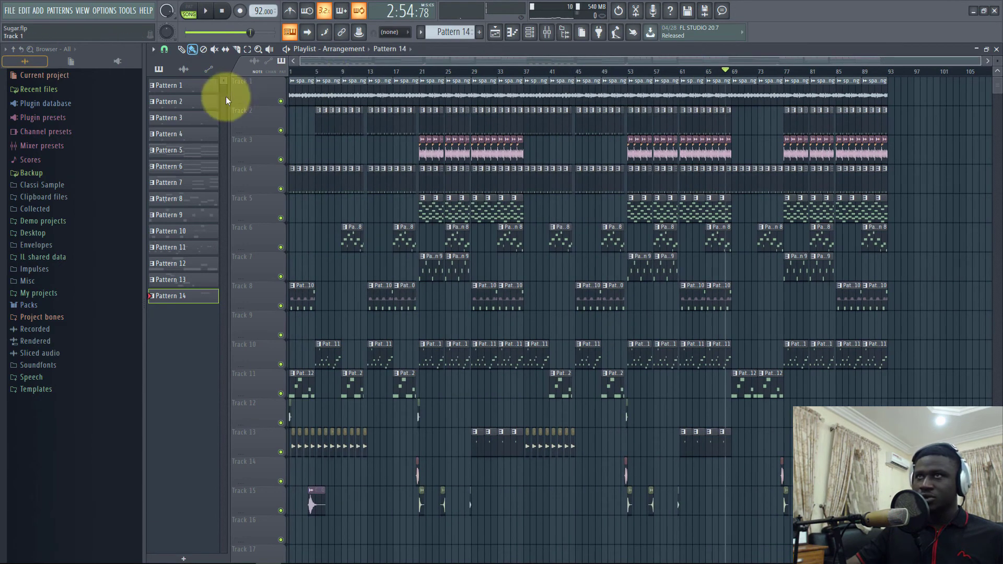
scroll(297, 72, up, 5)
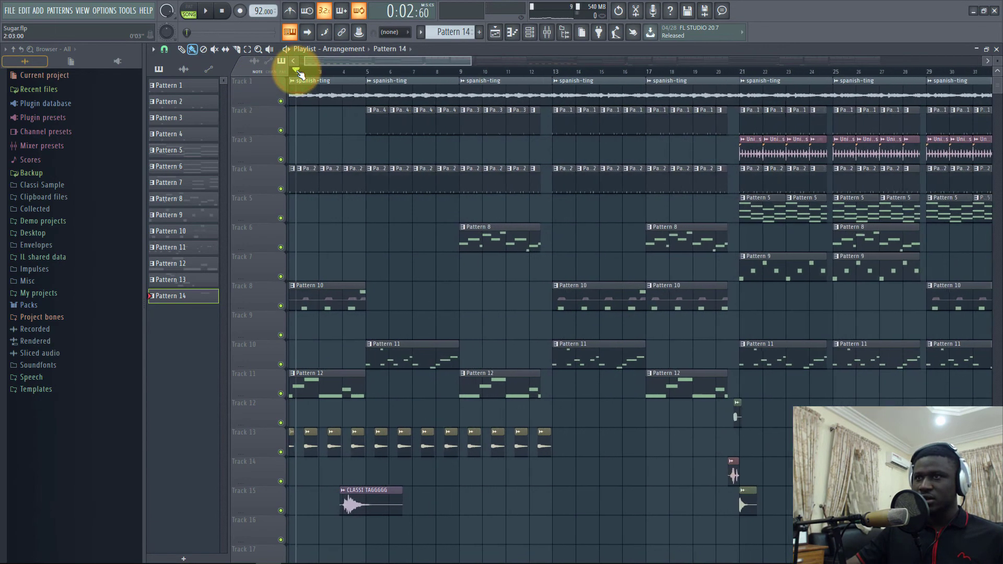
scroll(397, 225, down, 4)
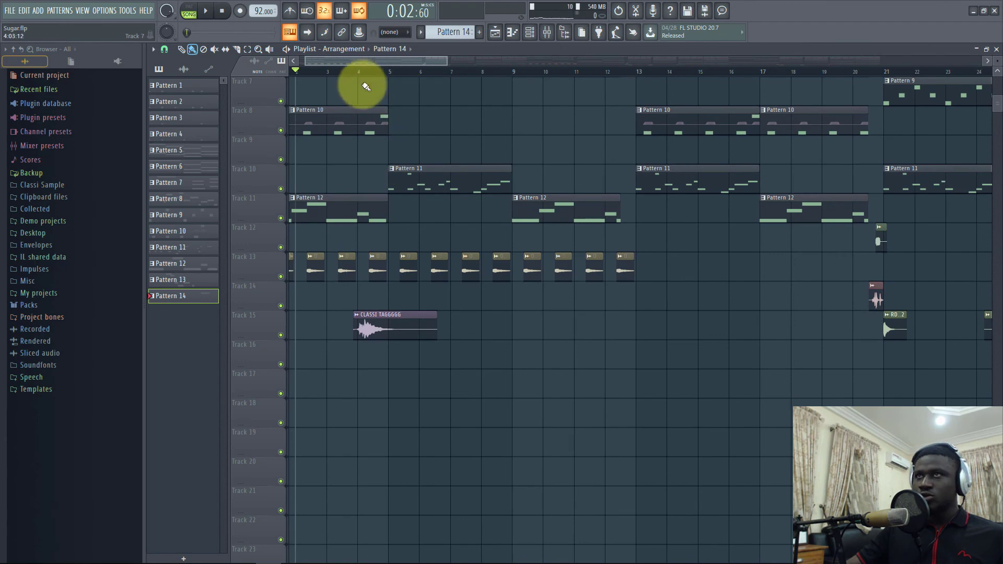
scroll(375, 72, down, 4)
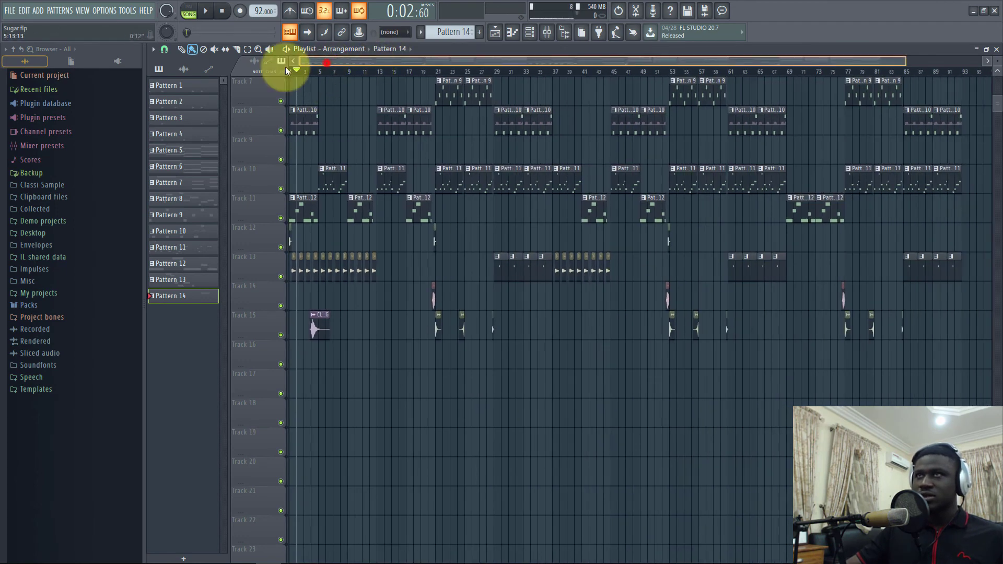
drag(289, 73, 424, 77)
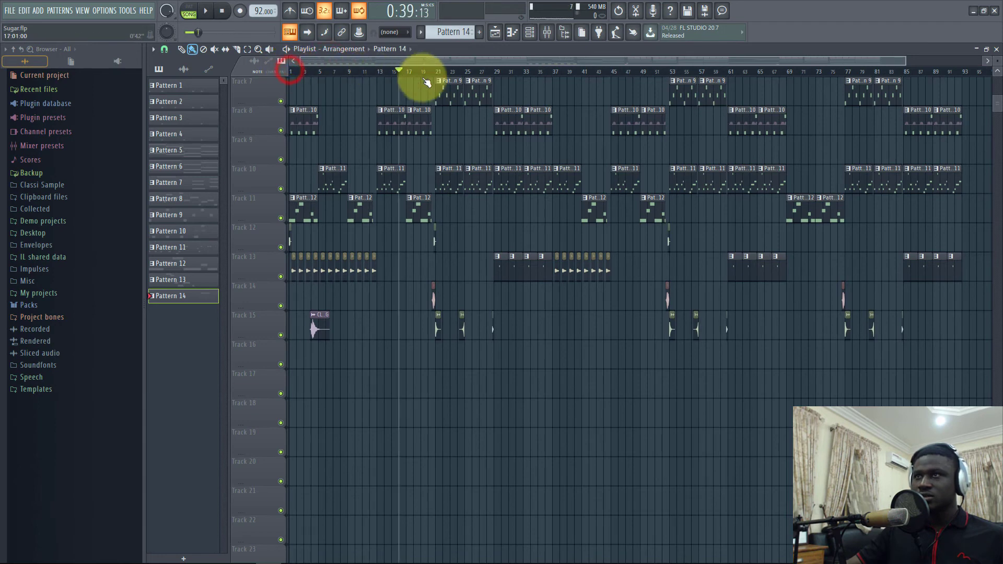
- Play from bar 20 with Track 14 soloed plus Track 15's crashes, then unsolo all
scroll(428, 76, up, 6)
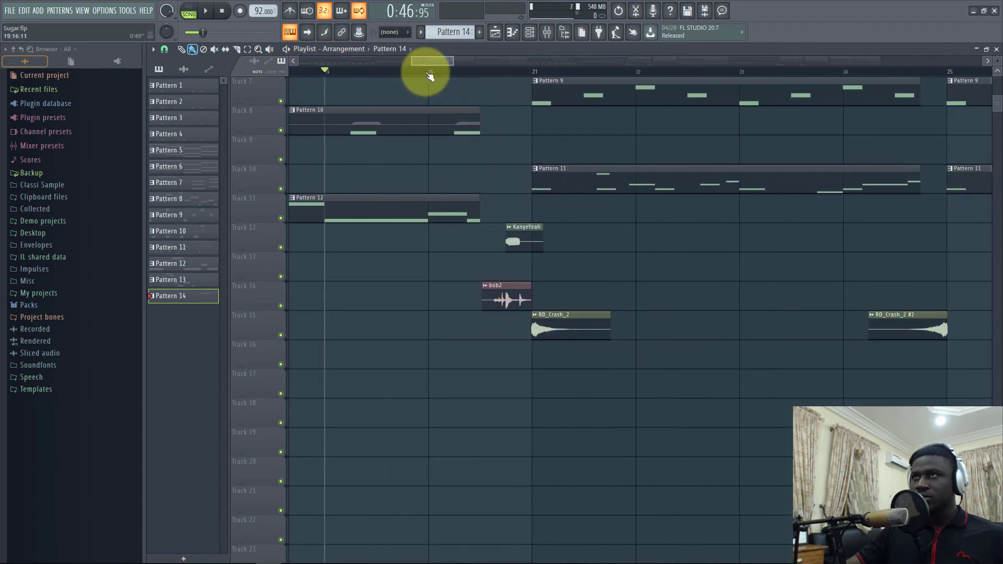
click(430, 74)
key(space)
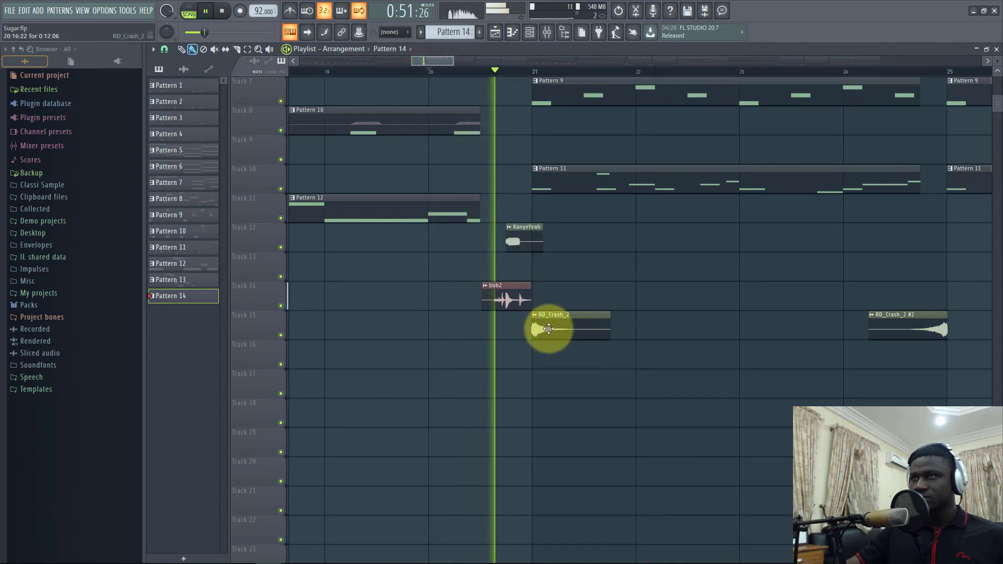
key(space)
right_click(281, 306)
key(space)
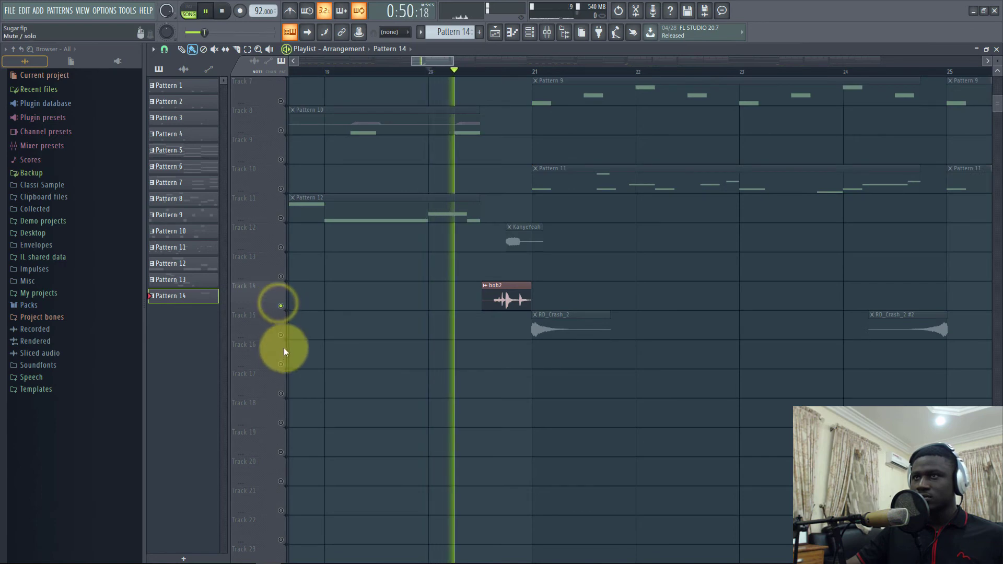
click(280, 335)
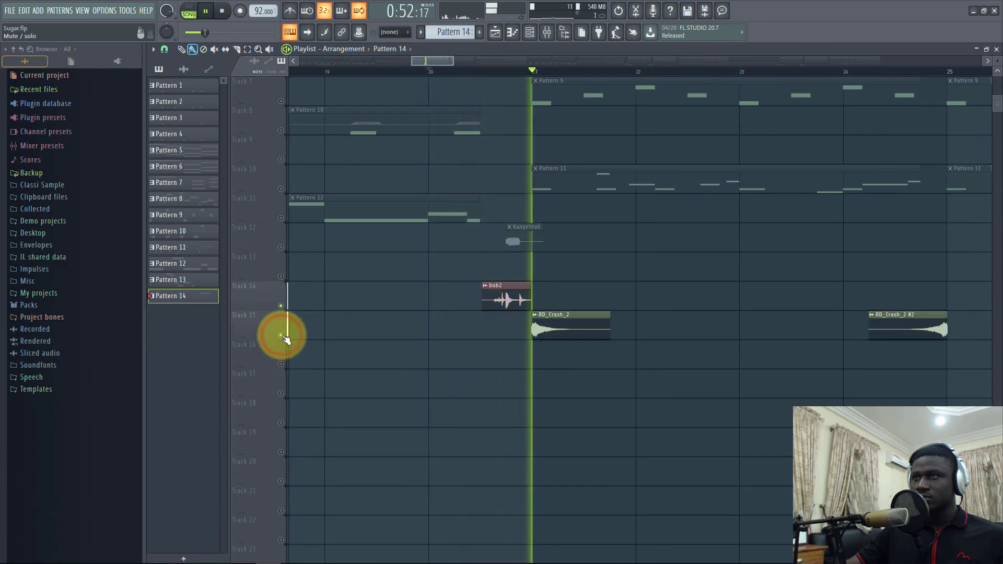
key(space)
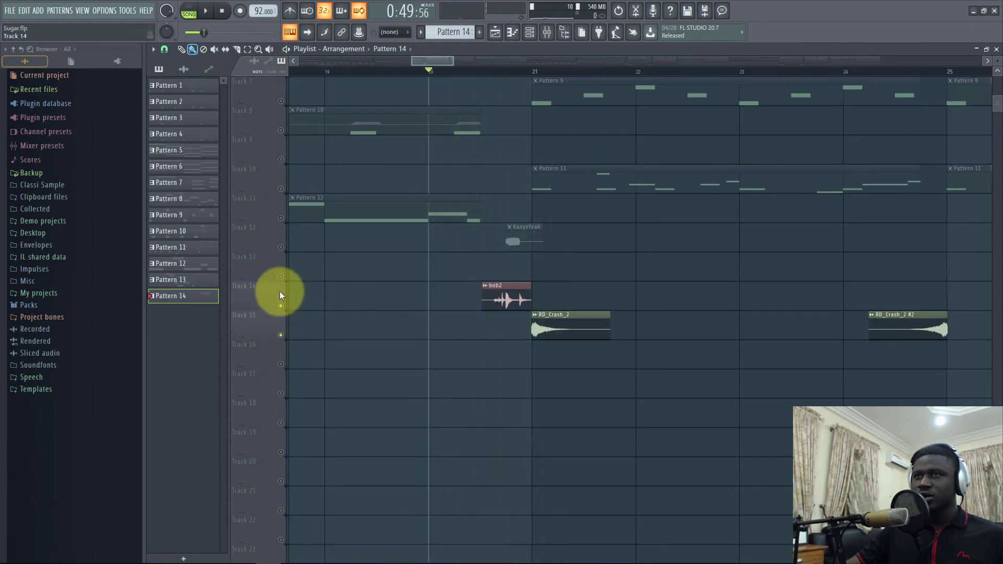
right_click(280, 317)
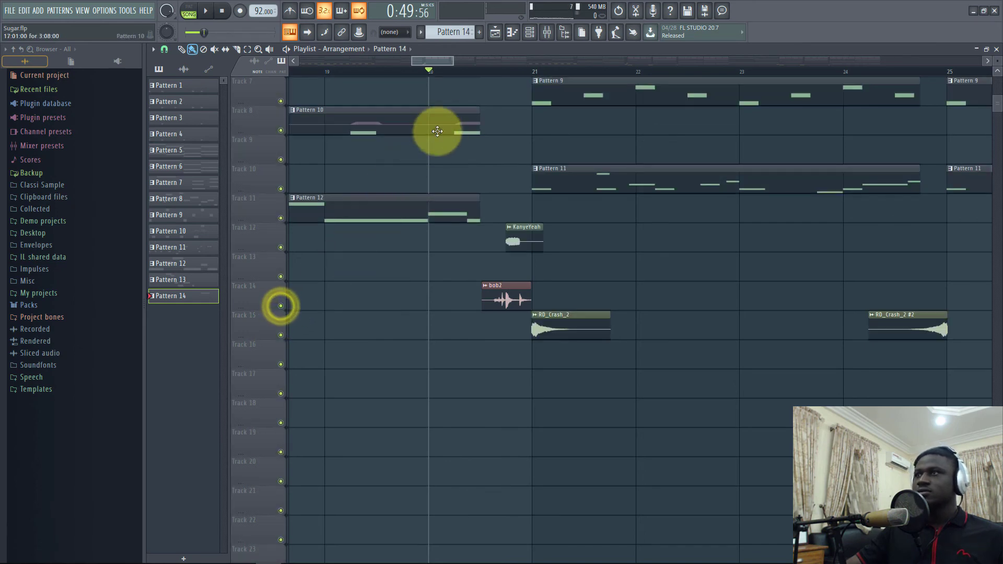
key(space)
- Play the arrangement again from bar 24, then stop
scroll(490, 74, down, 3)
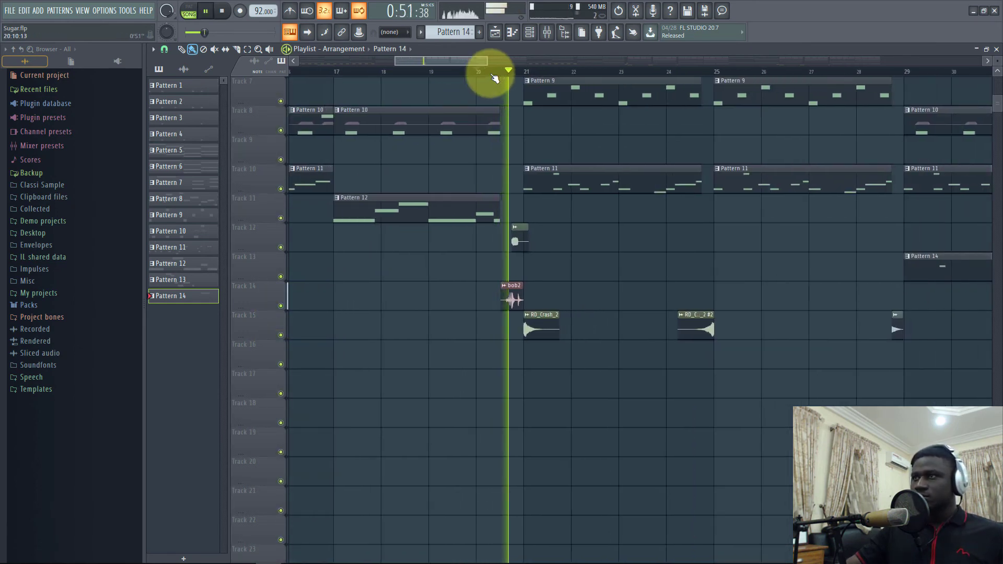
key(space)
drag(679, 74, 663, 61)
click(571, 73)
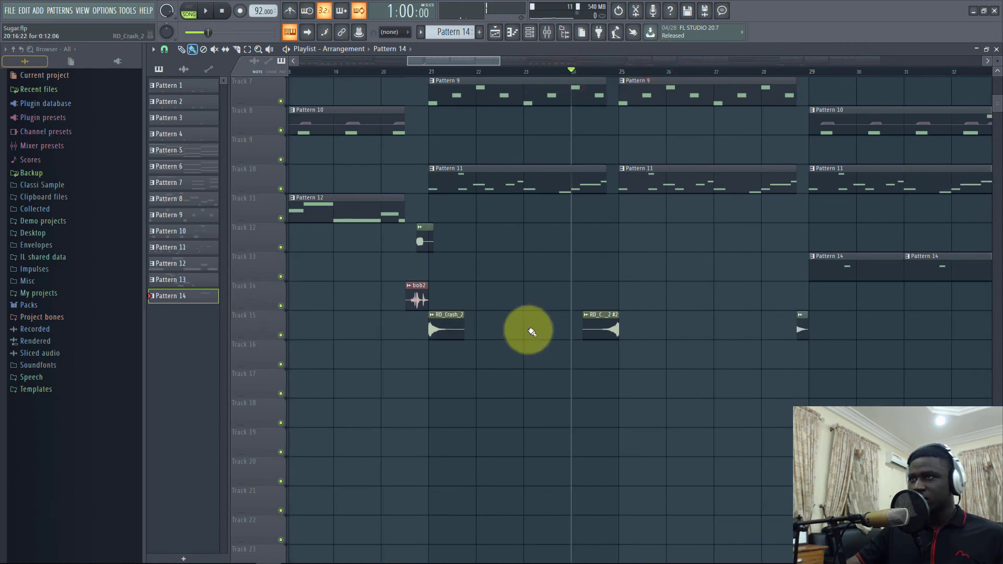
key(space)
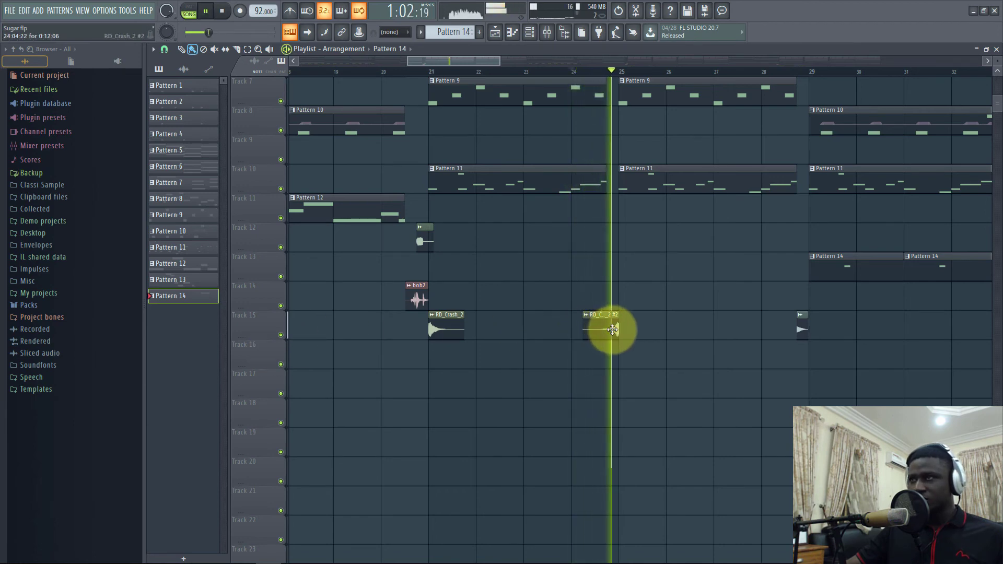
key(space)
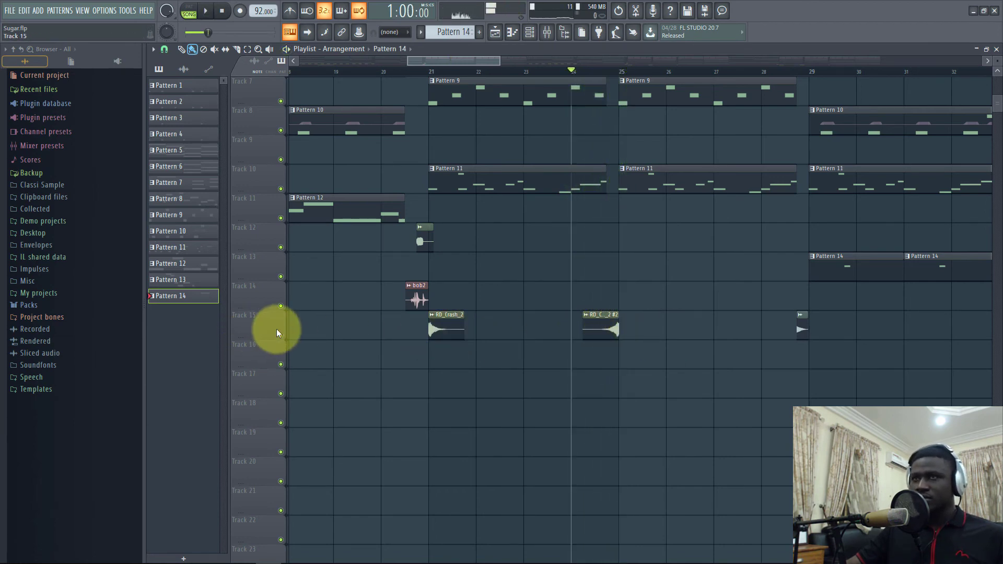
- Solo the Track 15 crashes to hear them alone, then unsolo and replay
right_click(281, 335)
key(space)
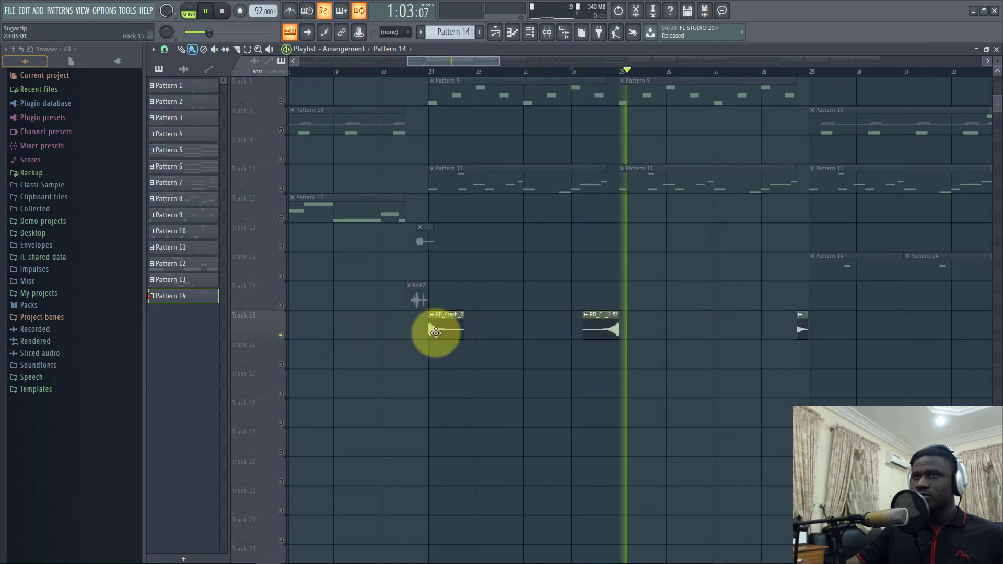
key(space)
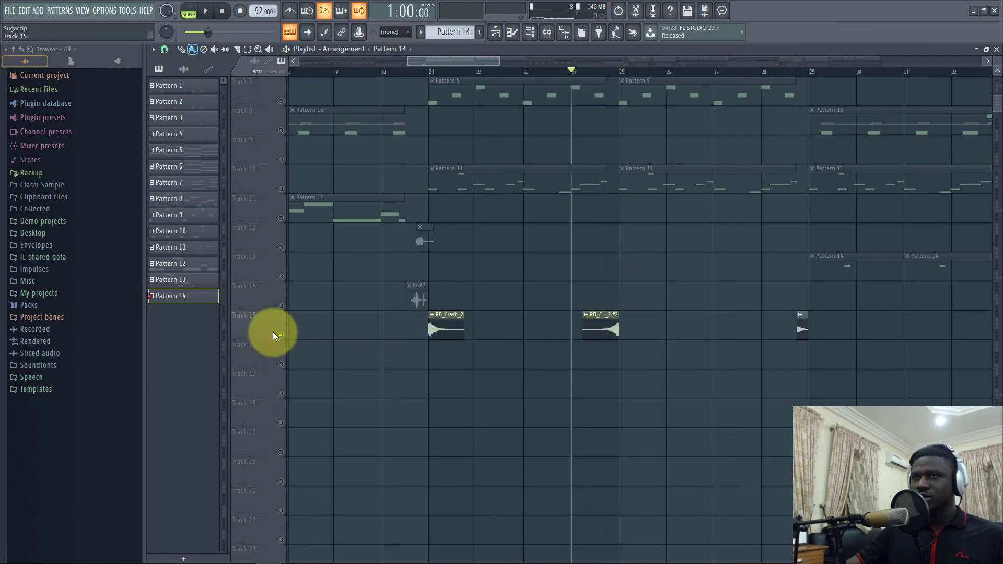
right_click(281, 335)
key(space)
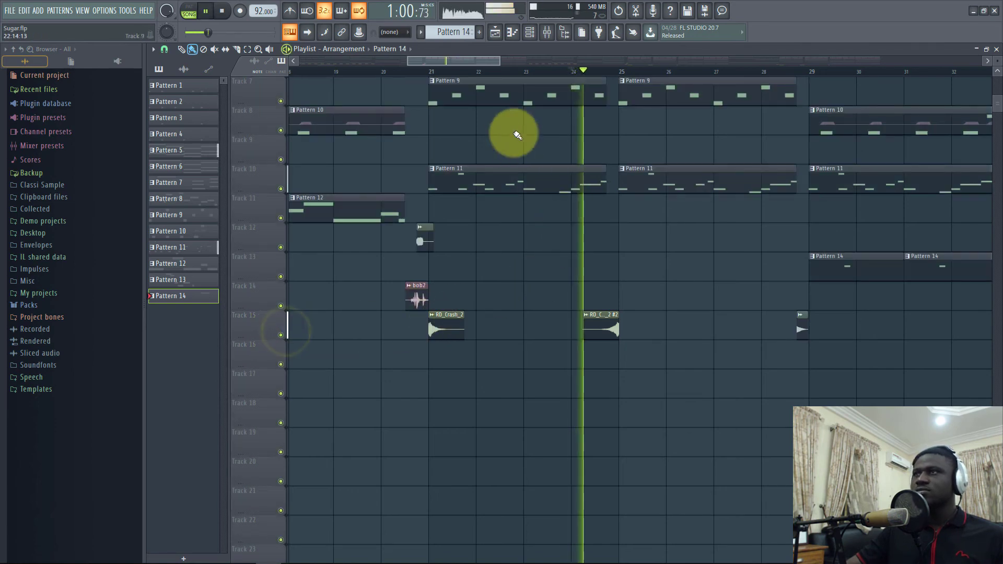
- Move the song position to bar 28 and play from there
drag(472, 63, 511, 85)
click(480, 72)
key(space)
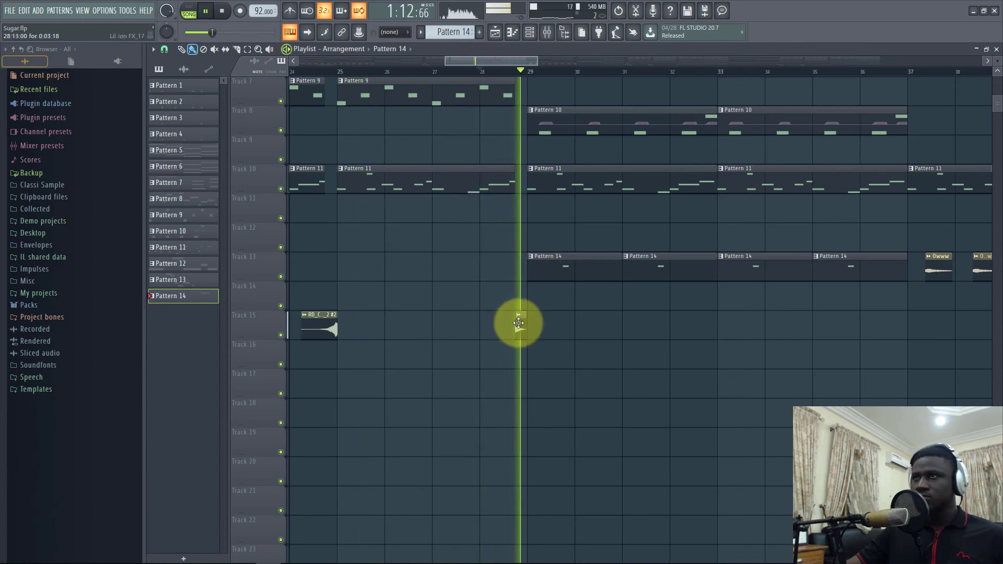
key(space)
key(space)
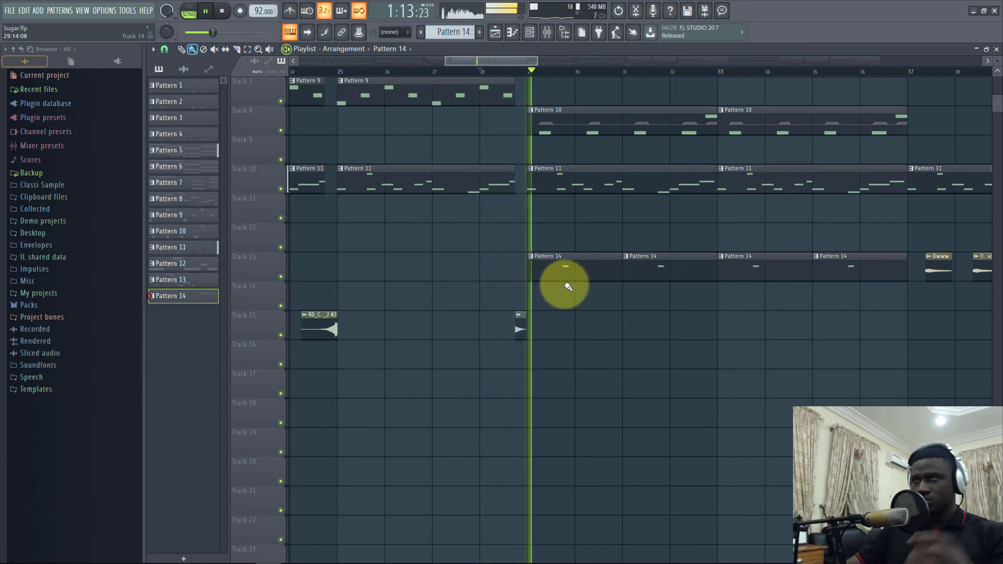
- Stop playback and zoom the playlist out to the arrangement start, with Track 1's spanish-ting audio visible
key(space)
scroll(538, 215, down, 3)
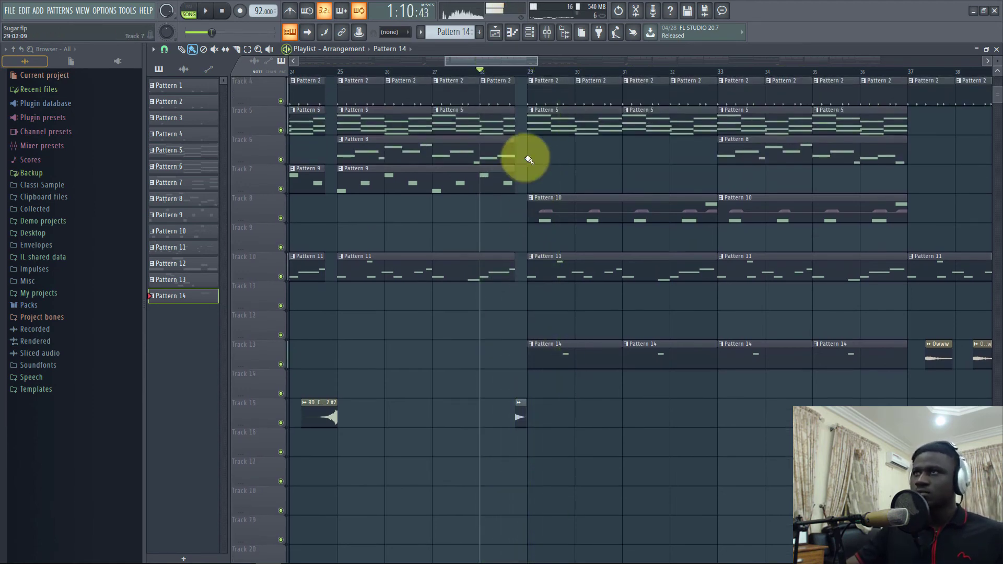
scroll(493, 71, down, 3)
scroll(526, 172, up, 3)
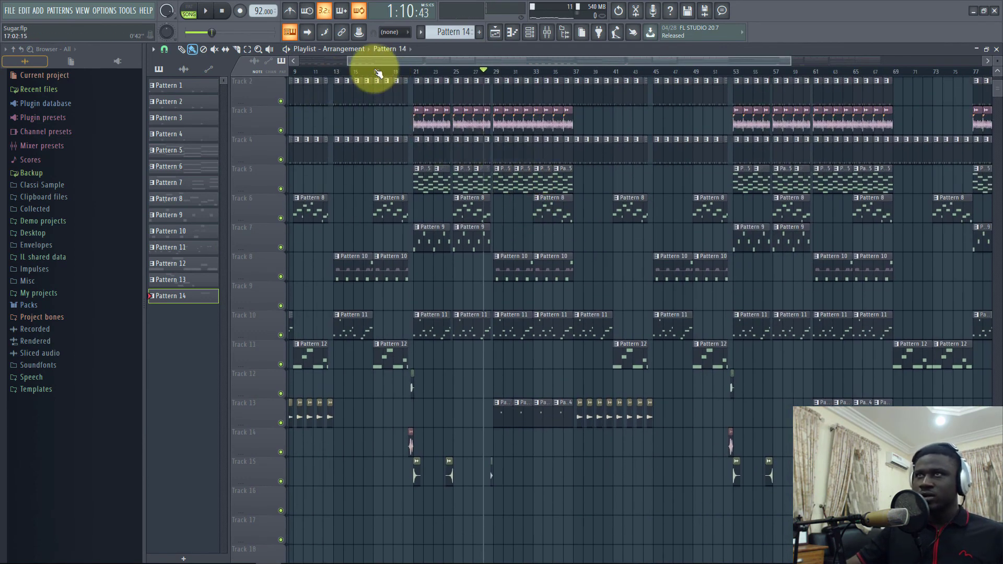
drag(379, 62, 315, 73)
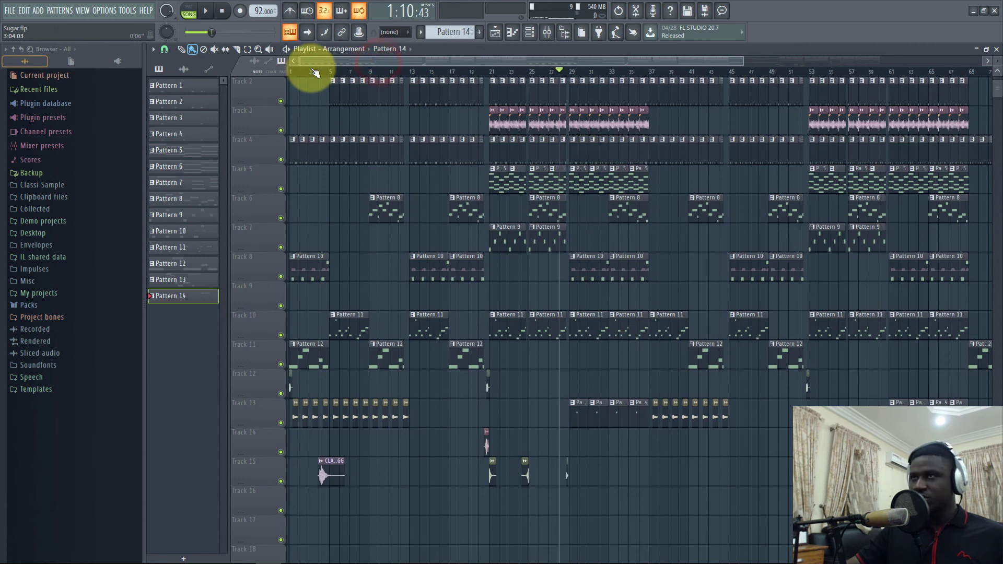
scroll(455, 146, down, 2)
scroll(455, 146, up, 3)
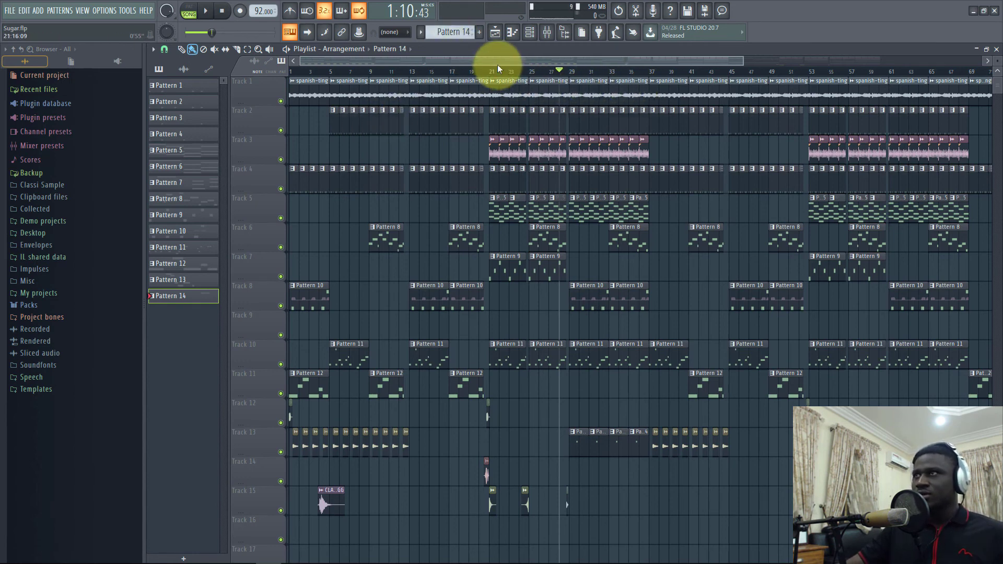
scroll(496, 75, down, 3)
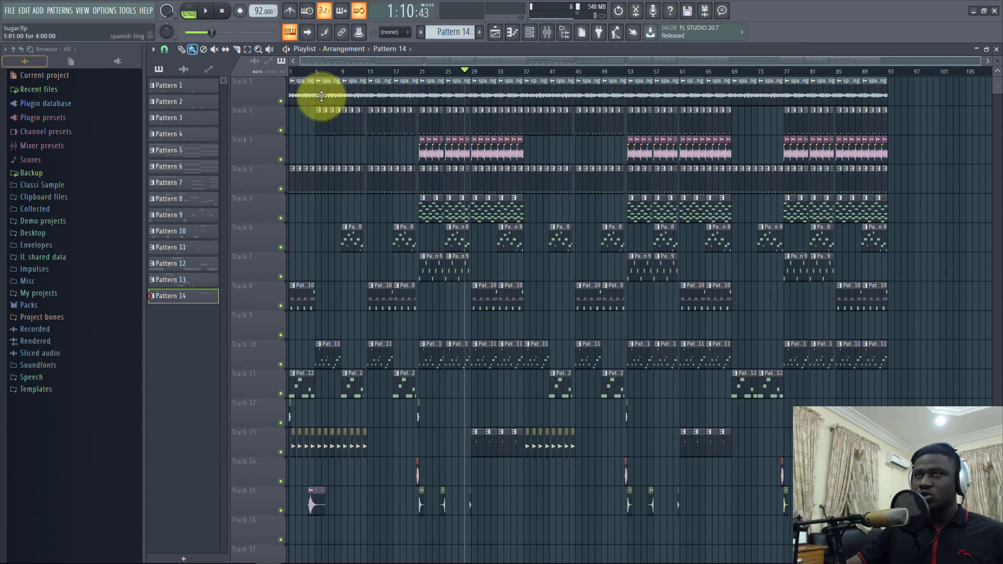
scroll(322, 73, up, 4)
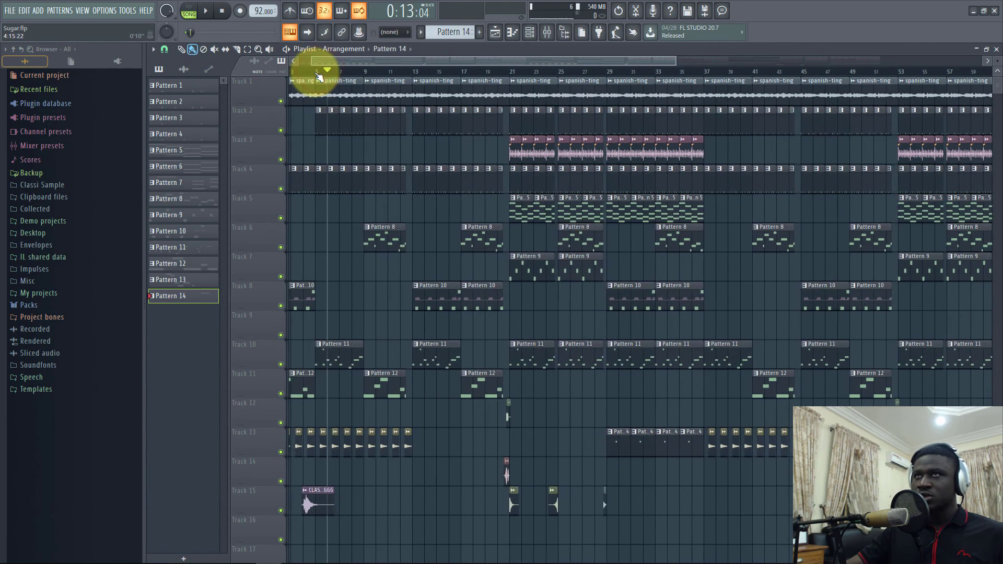
- Check the Tops clip's sample settings, stopping playback and moving the song position to 0:49
double_click(521, 157)
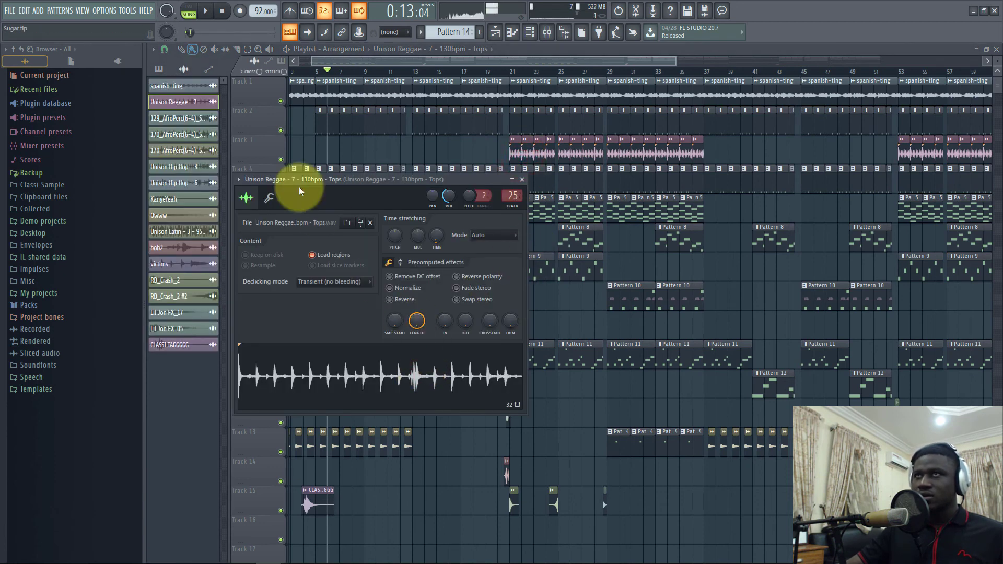
click(221, 15)
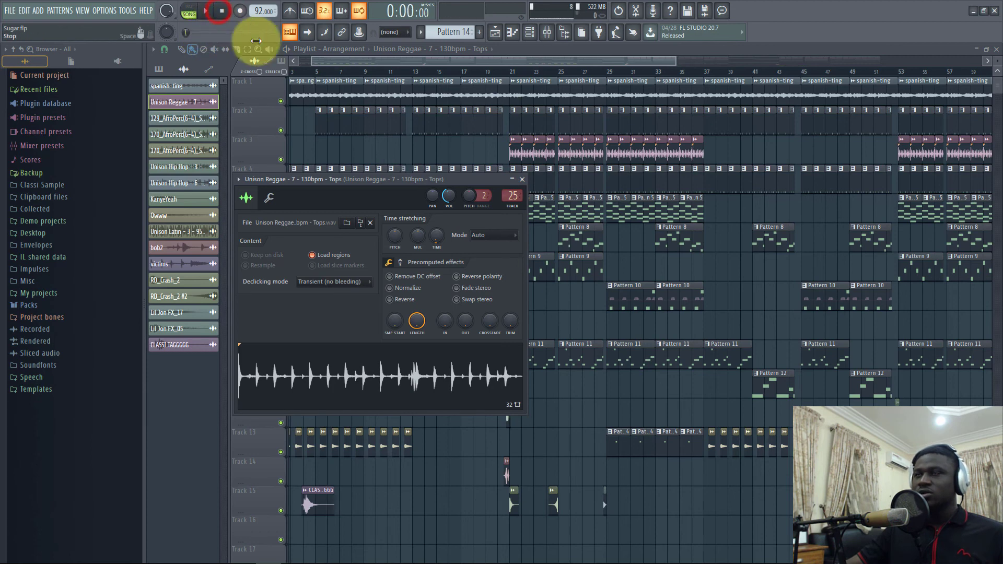
click(500, 72)
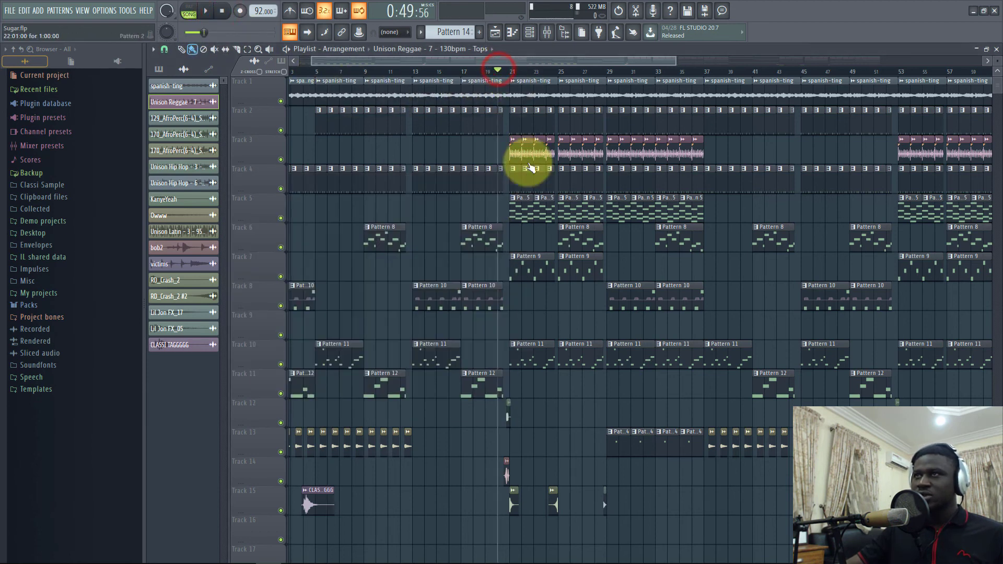
double_click(520, 140)
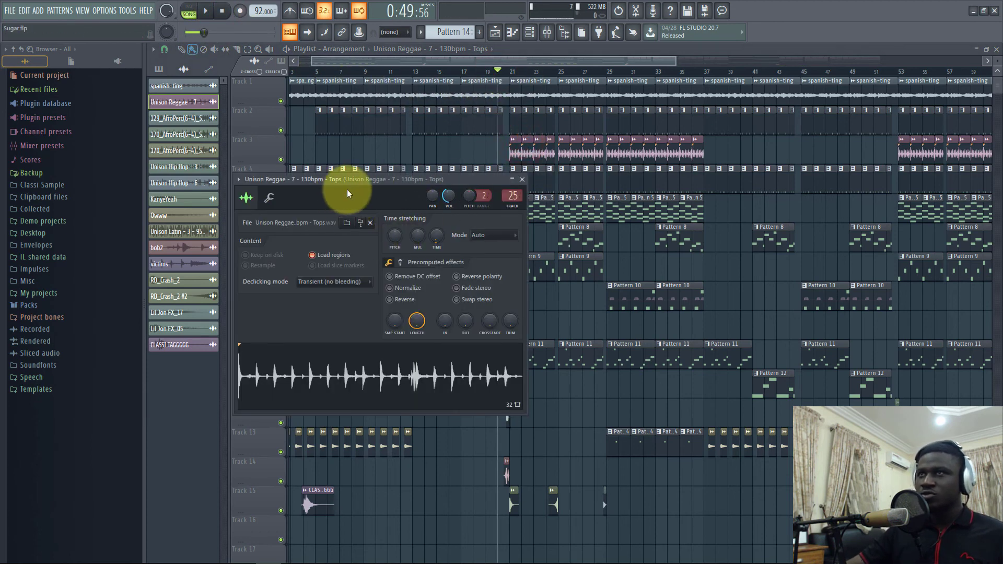
click(506, 59)
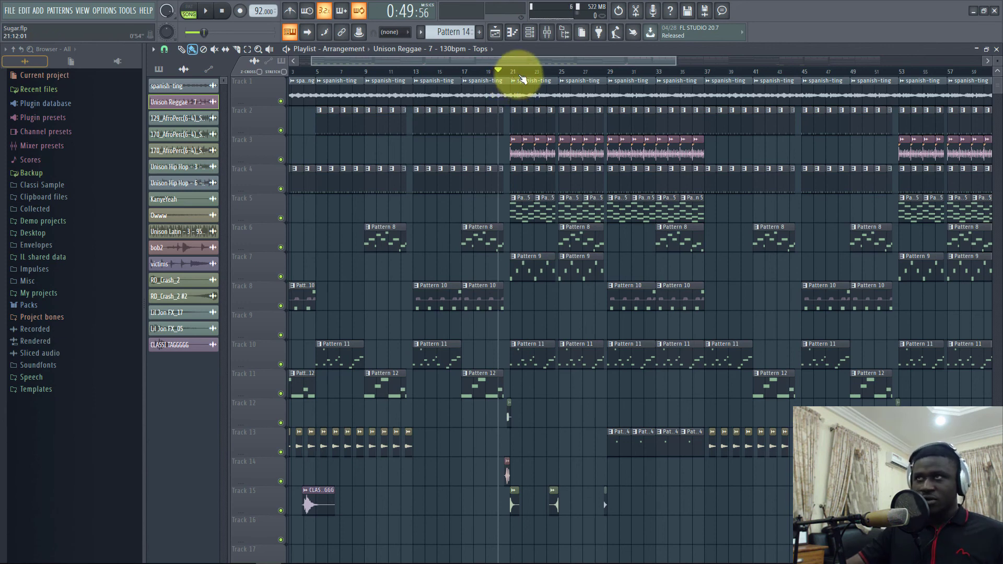
- Reopen the Track 3 Tops sample settings and show the mixer with Unison Reggae Tops on insert 25
ctrl+scroll(517, 81, up, 5)
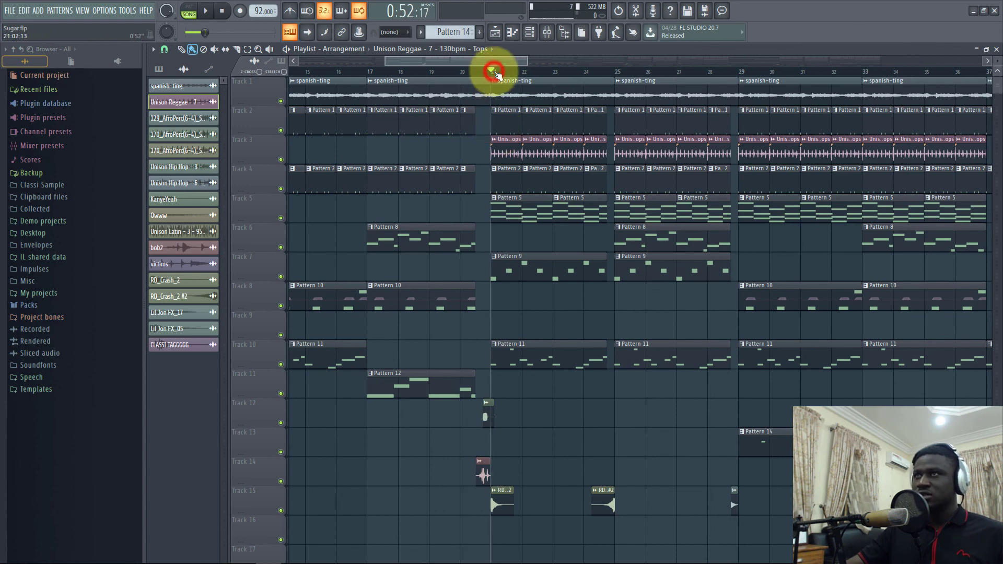
double_click(560, 152)
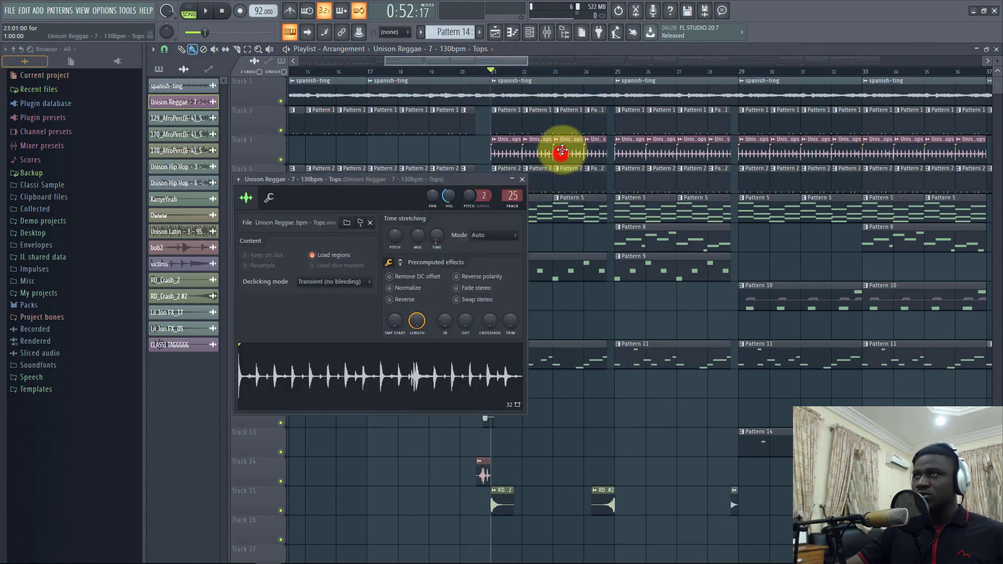
click(555, 34)
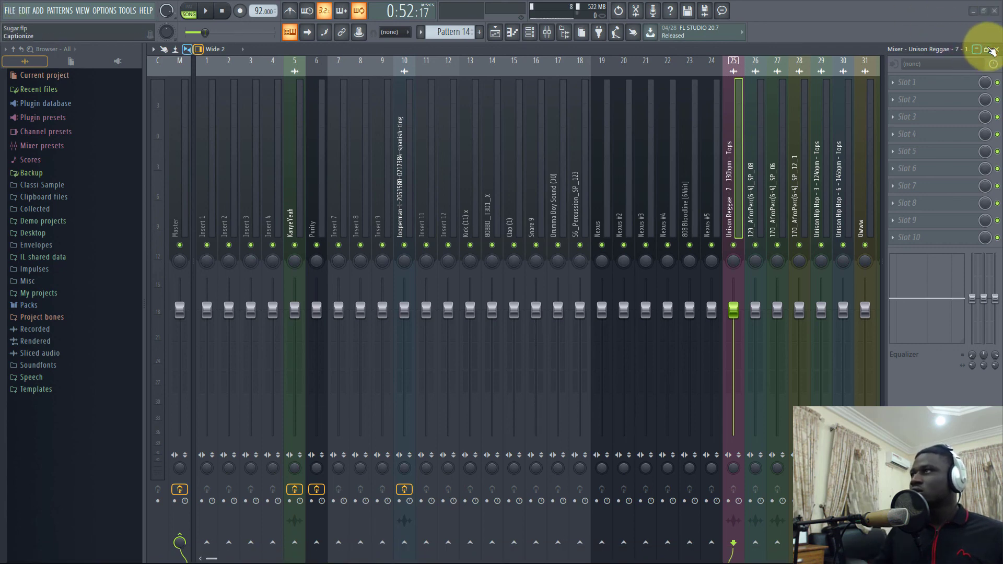
- Close the Mixer, returning to the playlist with the Unison Reggae Tops settings still open
click(996, 51)
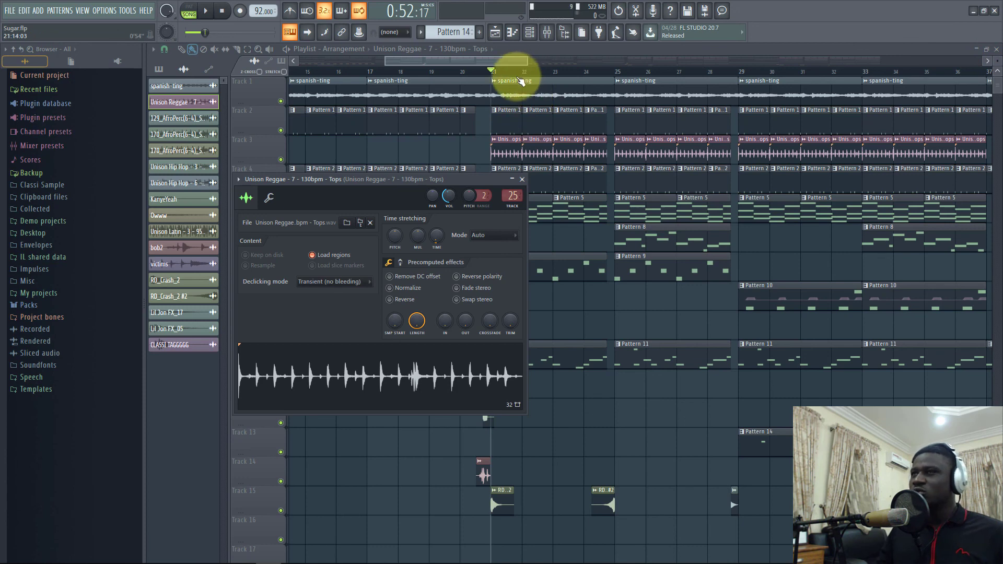
- Preview the Unison Reggae Tops sample, stop playback at 0:52, and zoom the playlist timeline out
click(480, 62)
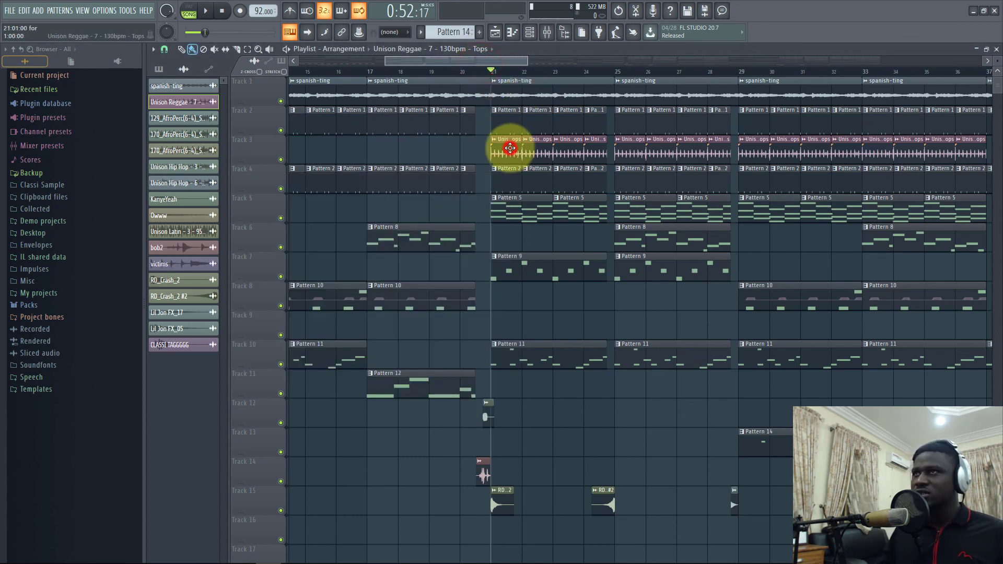
double_click(510, 149)
click(464, 374)
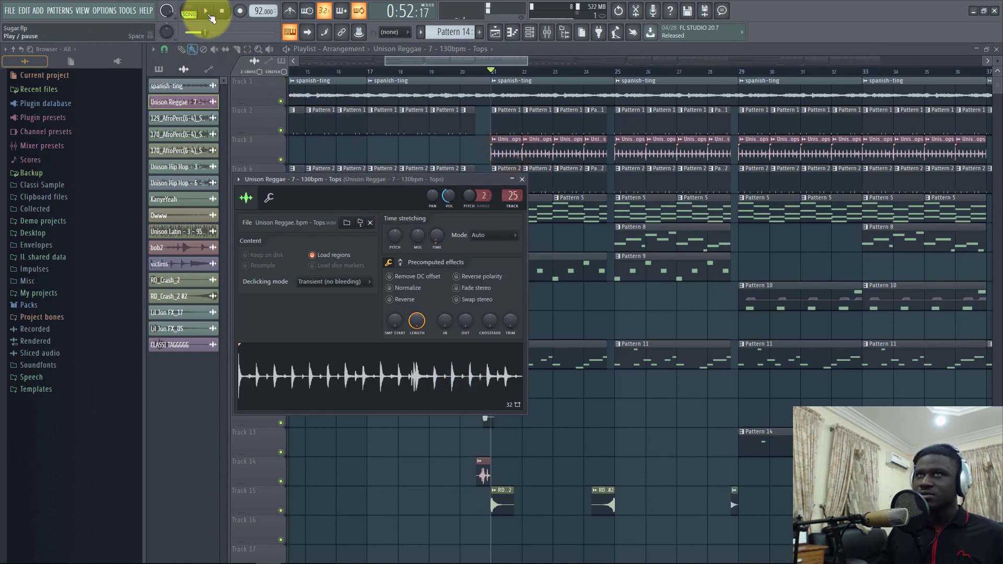
click(224, 13)
drag(481, 77, 437, 76)
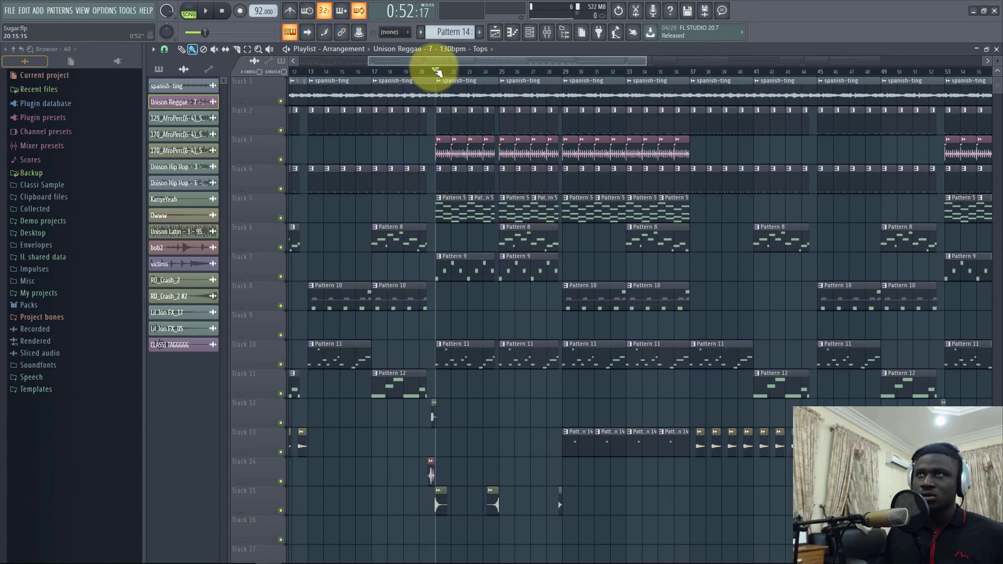
scroll(437, 71, down, 3)
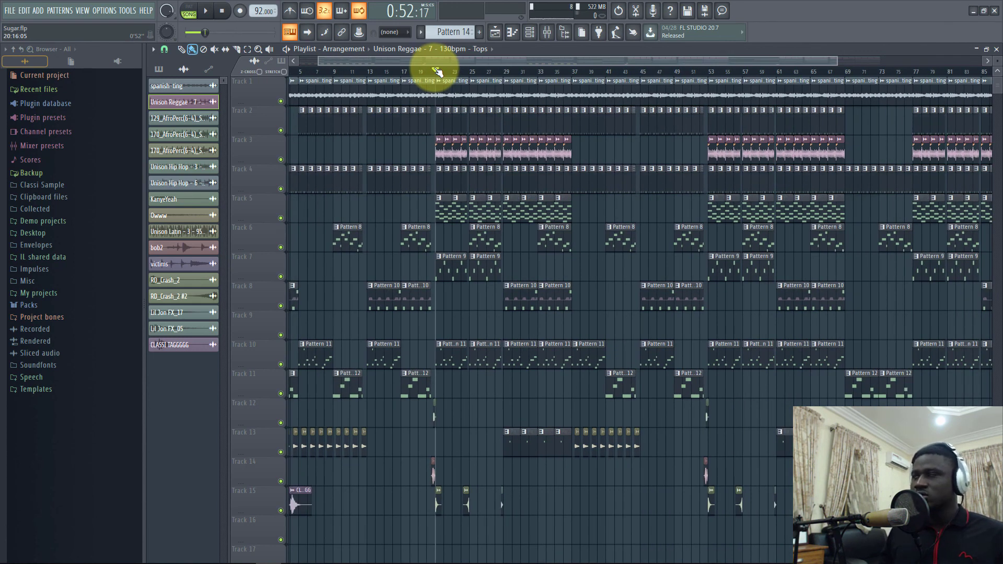
key(space)
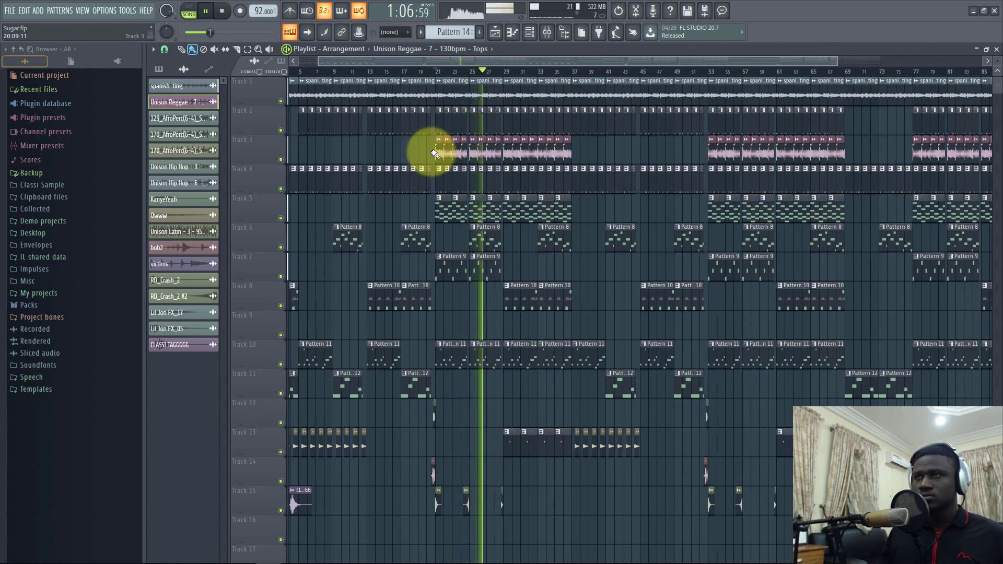
key(space)
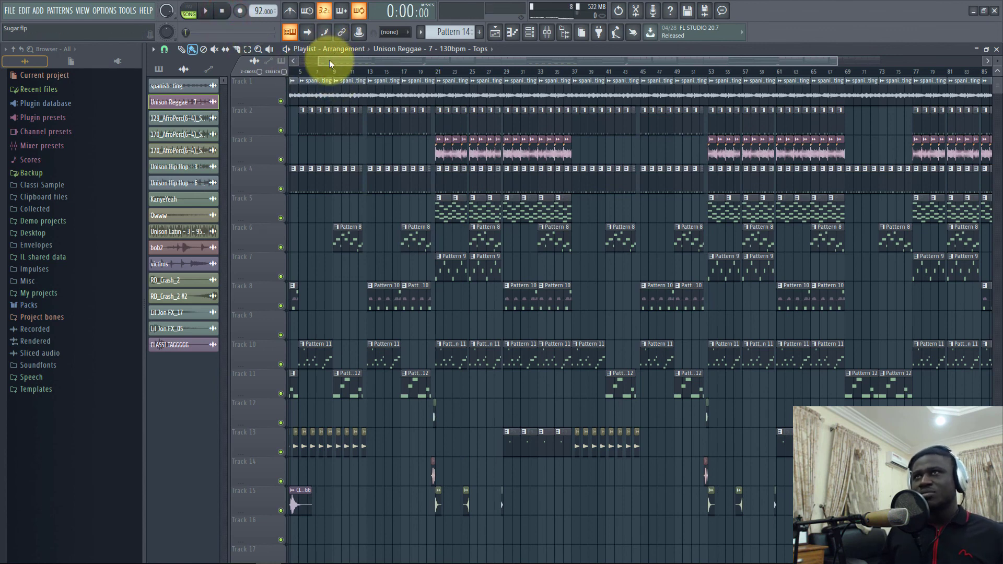
drag(330, 64, 281, 65)
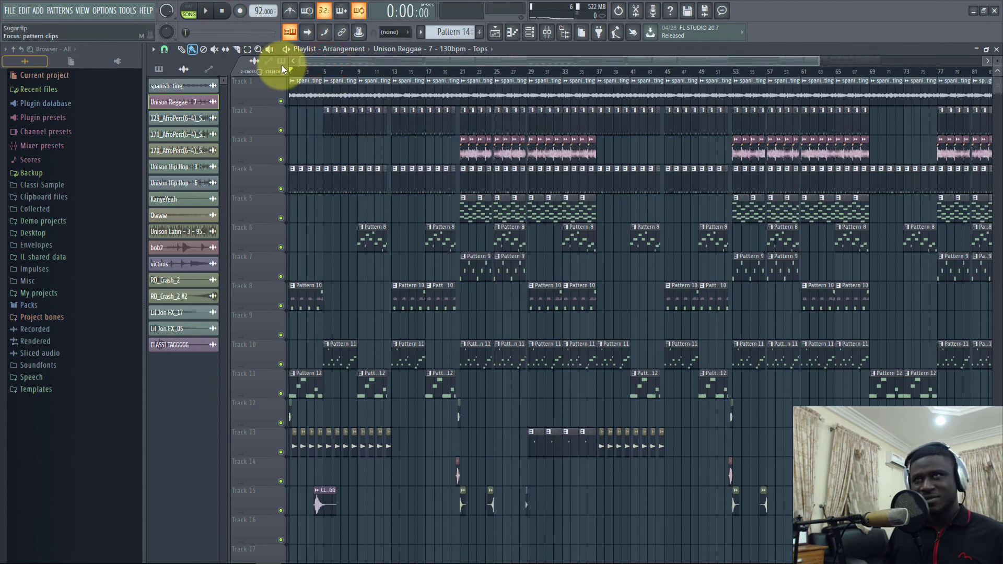